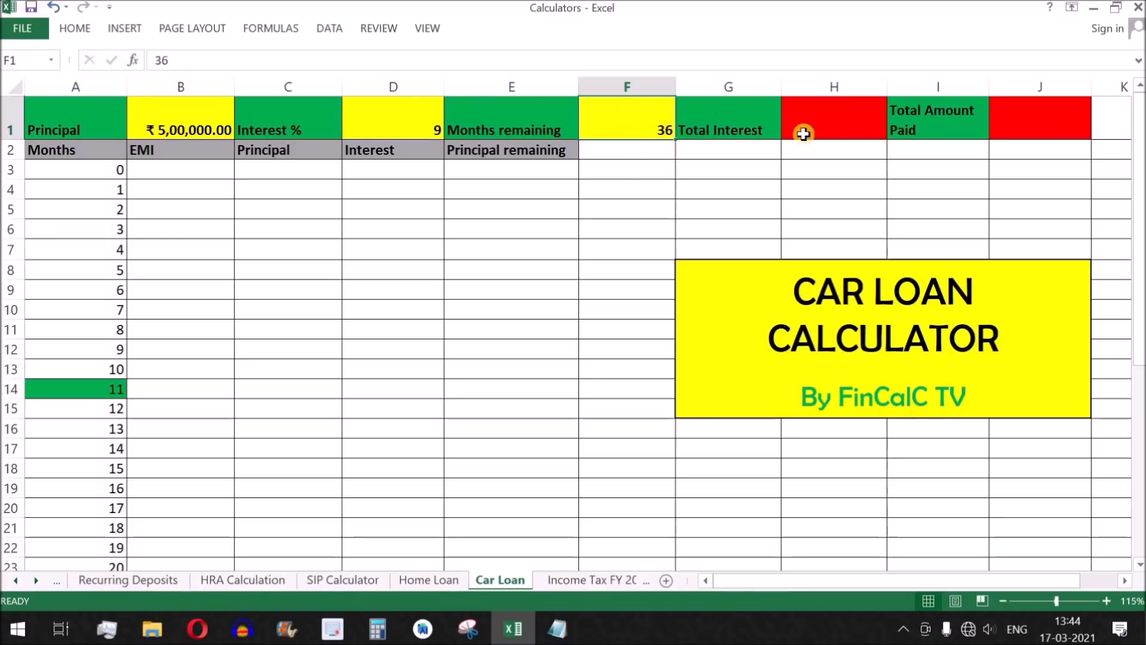
# Step: Examine the Car Loan sheet's layout: the total cells H1 and J1, the loan inputs, and the Months, EMI, Principal, Interest and Principal remaining columns
pyautogui.click(850, 130)
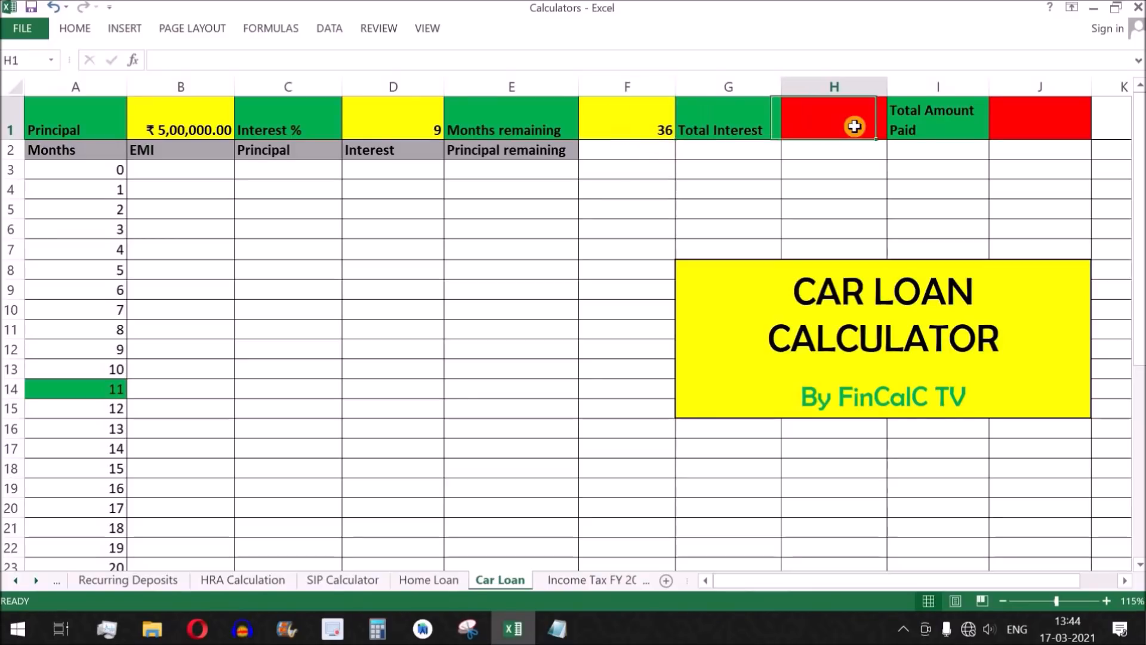
pyautogui.moveTo(79, 127); pyautogui.dragTo(374, 124)
pyautogui.click(803, 136)
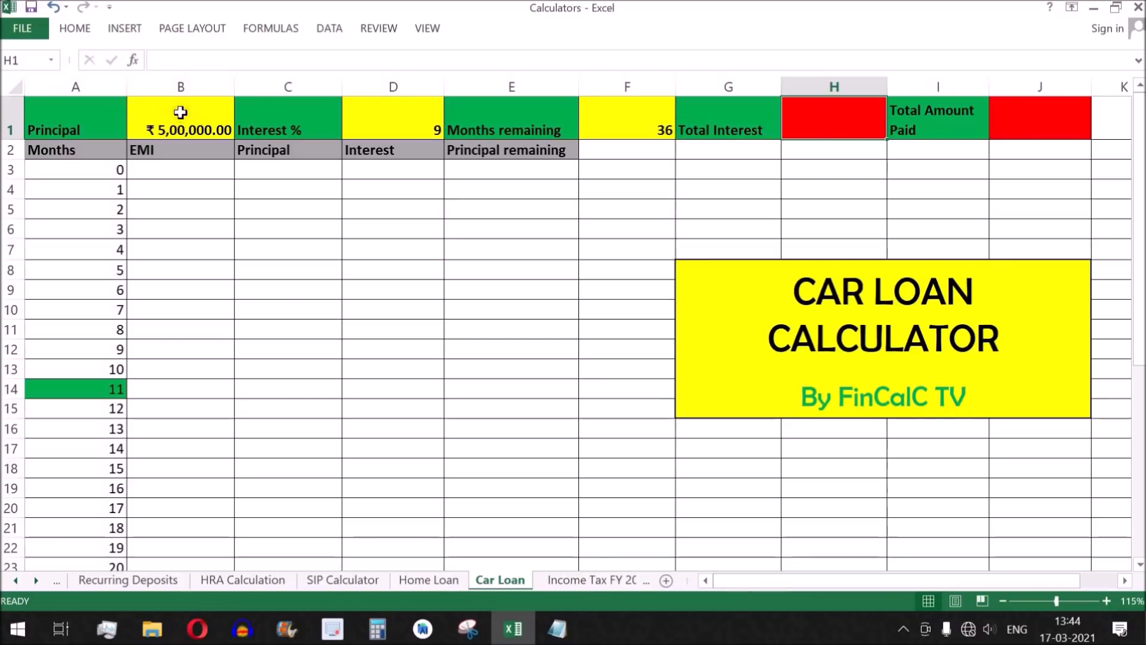
pyautogui.press('Right')
pyautogui.press('Right')
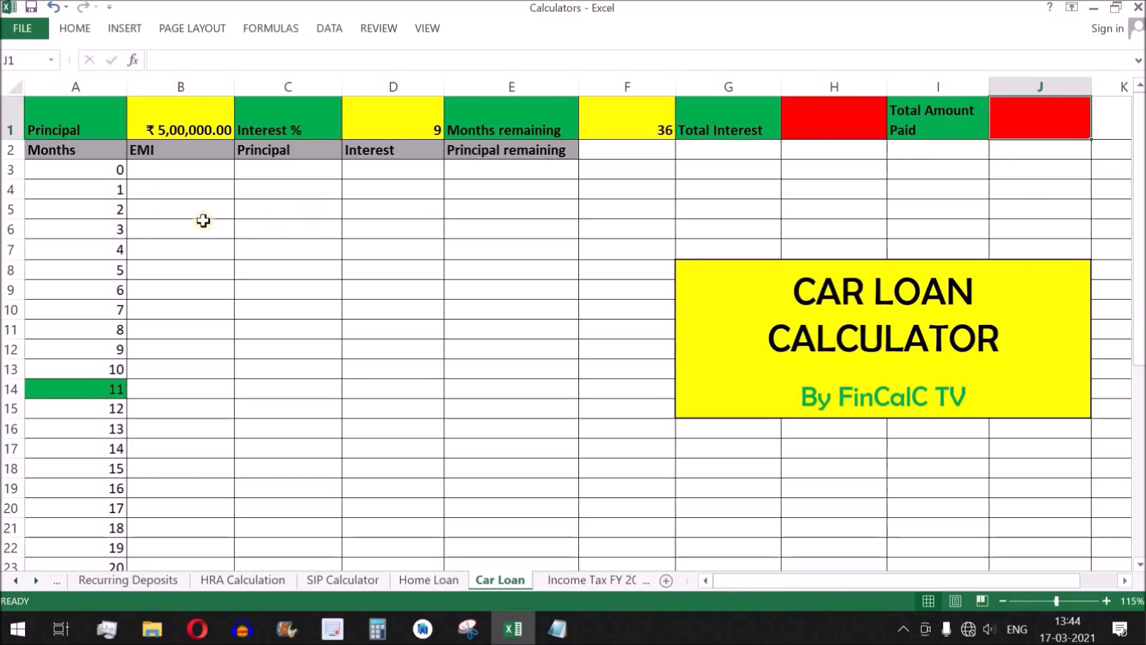
pyautogui.click(90, 151)
pyautogui.moveTo(88, 230); pyautogui.dragTo(102, 528)
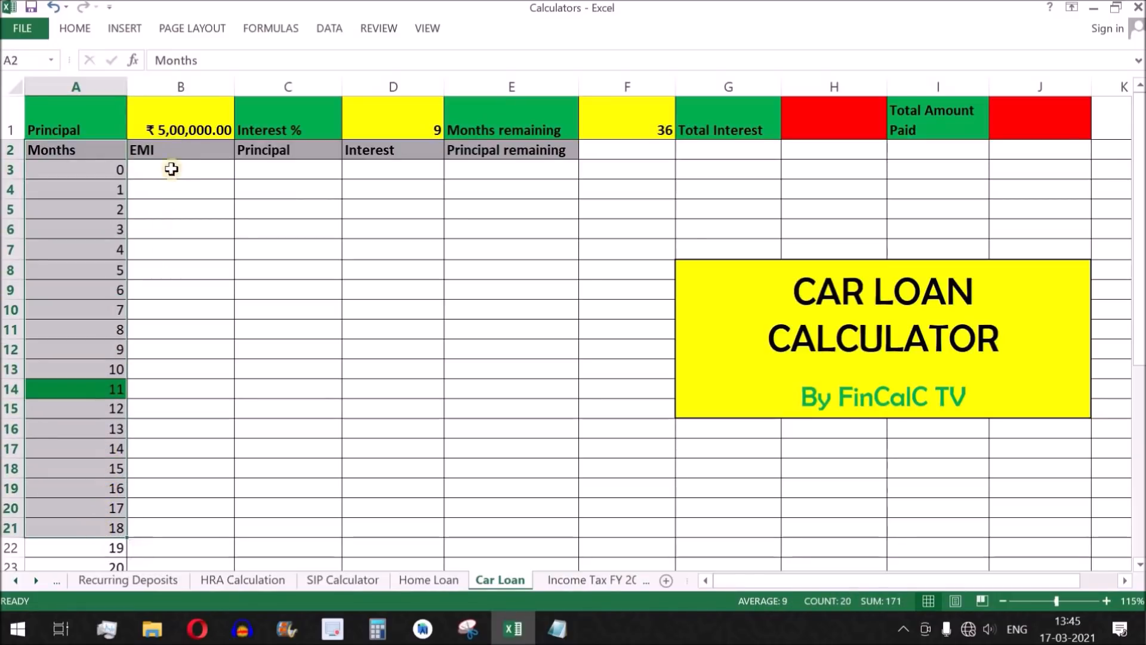
pyautogui.moveTo(179, 174); pyautogui.dragTo(182, 417)
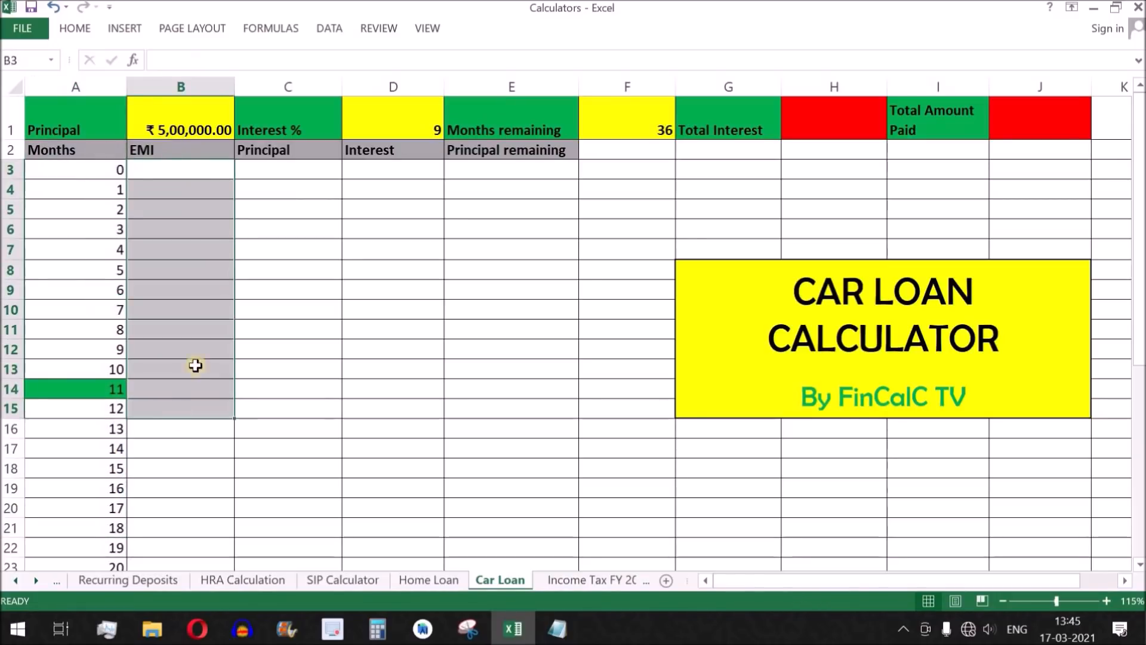
pyautogui.click(195, 154)
pyautogui.moveTo(276, 149); pyautogui.dragTo(396, 541)
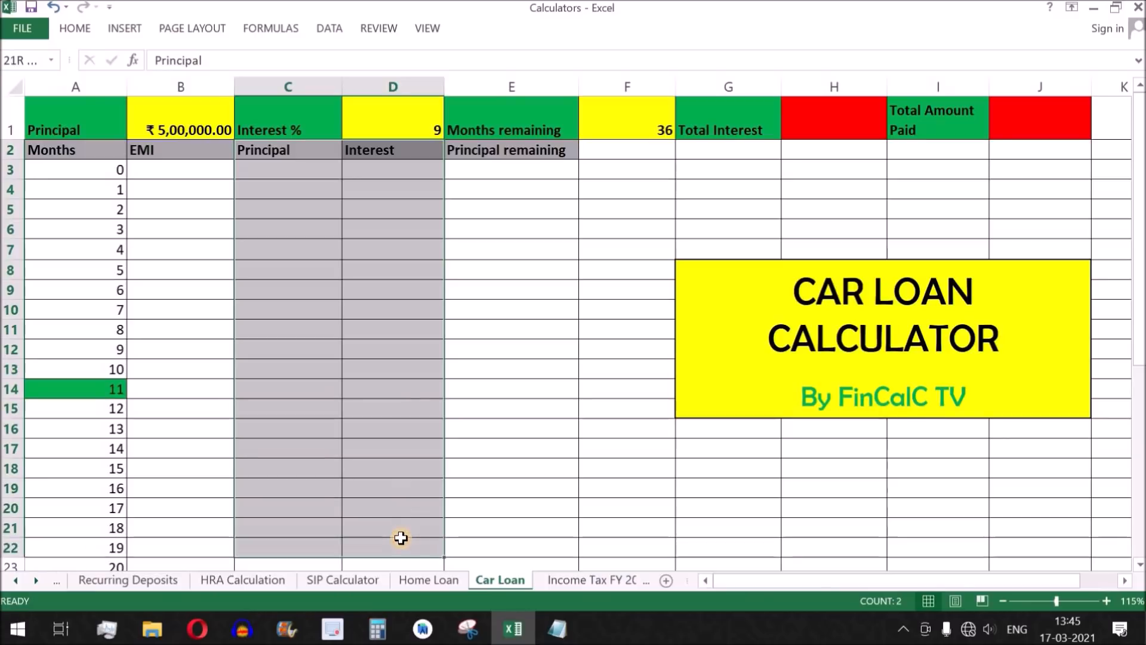
pyautogui.click(512, 154)
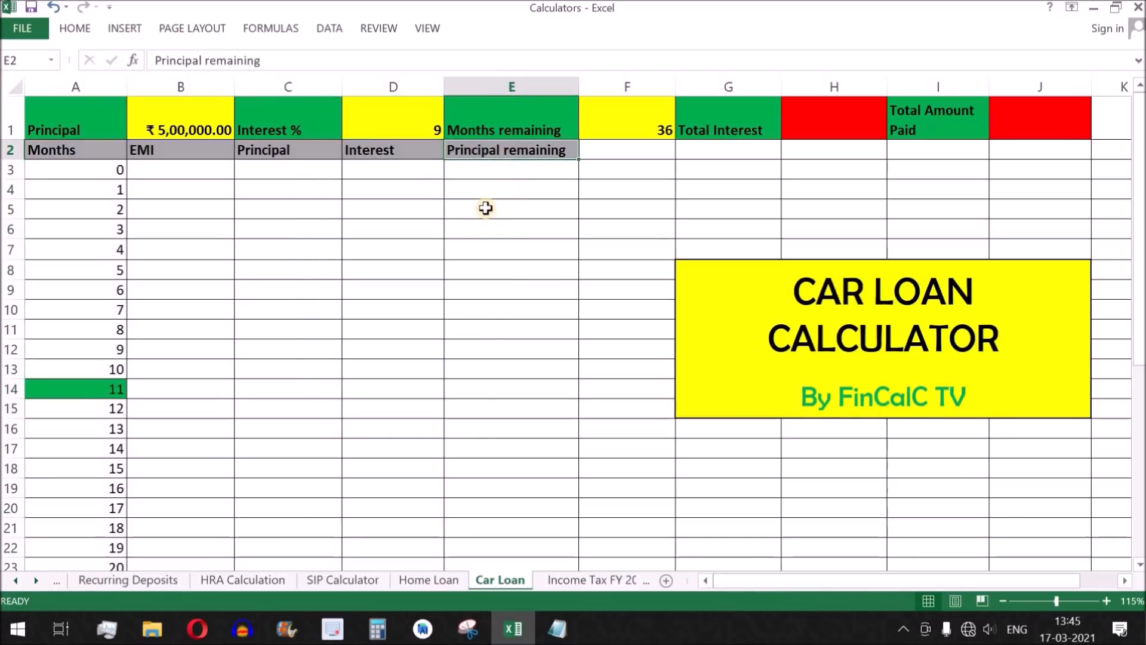
pyautogui.moveTo(499, 174); pyautogui.dragTo(505, 527)
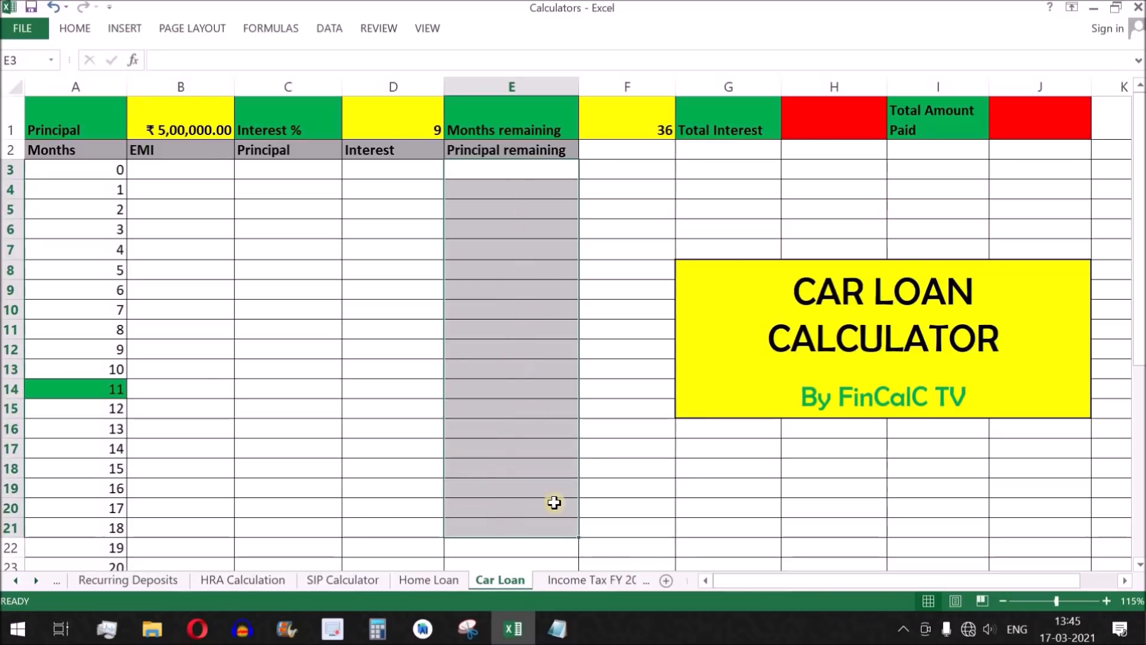
# Step: Review the loan amount, interest rate and tenure in the Notepad example and compare them with cells B1, D1 and F1 in the Excel sheet
pyautogui.click(557, 628)
pyautogui.moveTo(760, 199); pyautogui.dragTo(572, 200)
pyautogui.moveTo(843, 221); pyautogui.dragTo(740, 218)
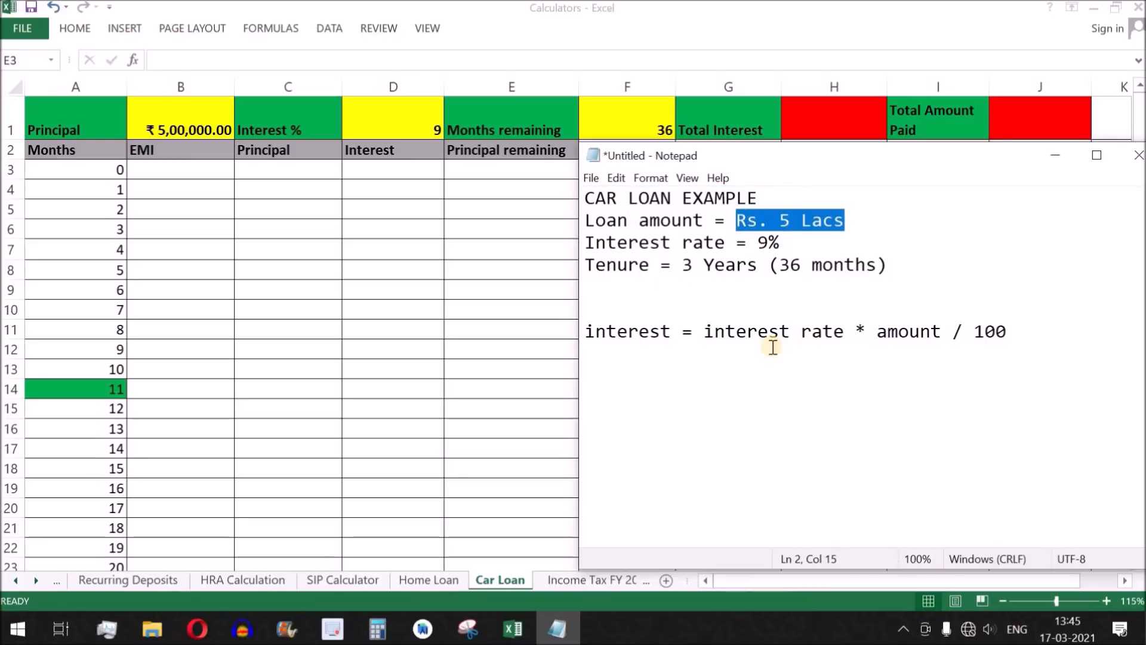
pyautogui.moveTo(799, 242); pyautogui.dragTo(760, 241)
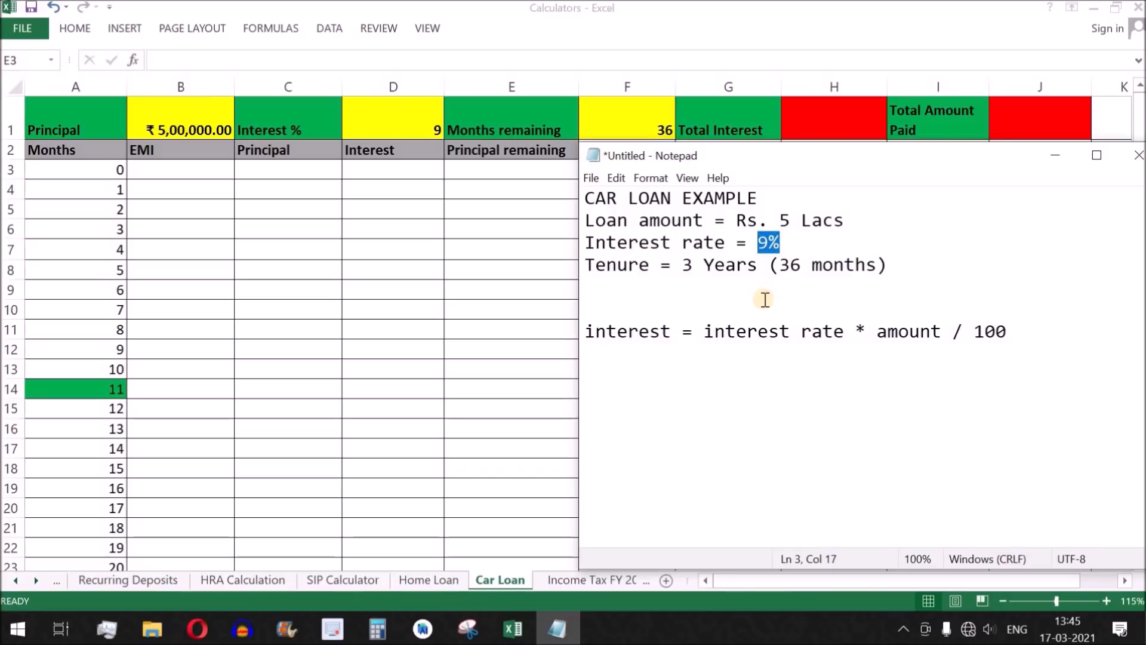
pyautogui.moveTo(594, 265); pyautogui.dragTo(688, 282)
pyautogui.click(686, 264)
pyautogui.click(904, 262)
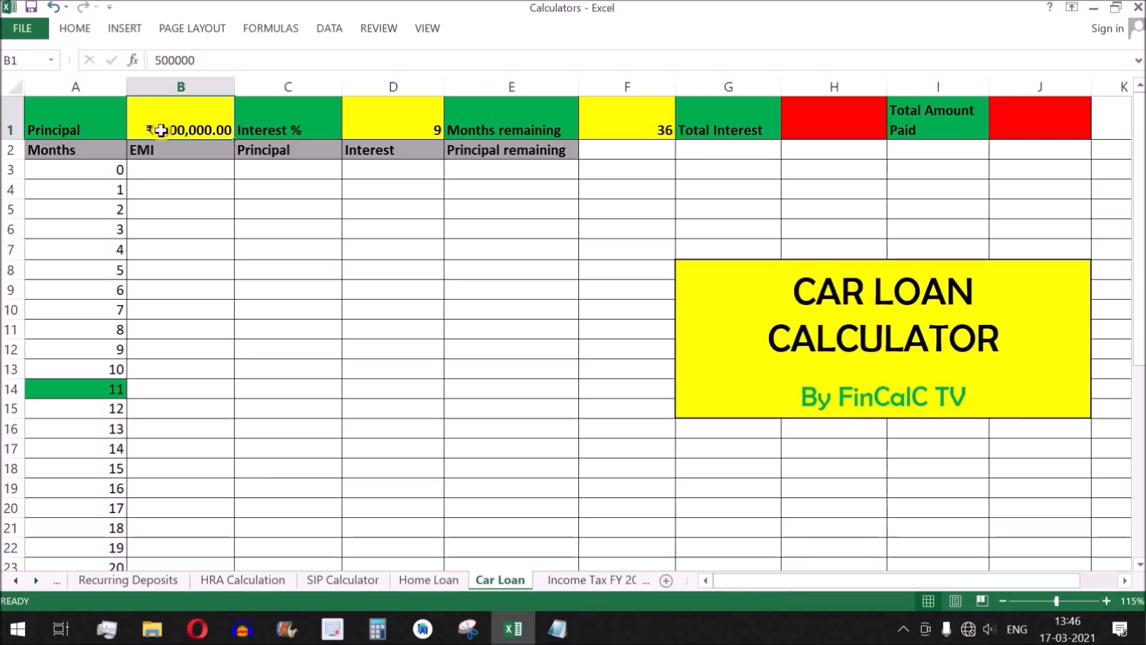
pyautogui.click(385, 127)
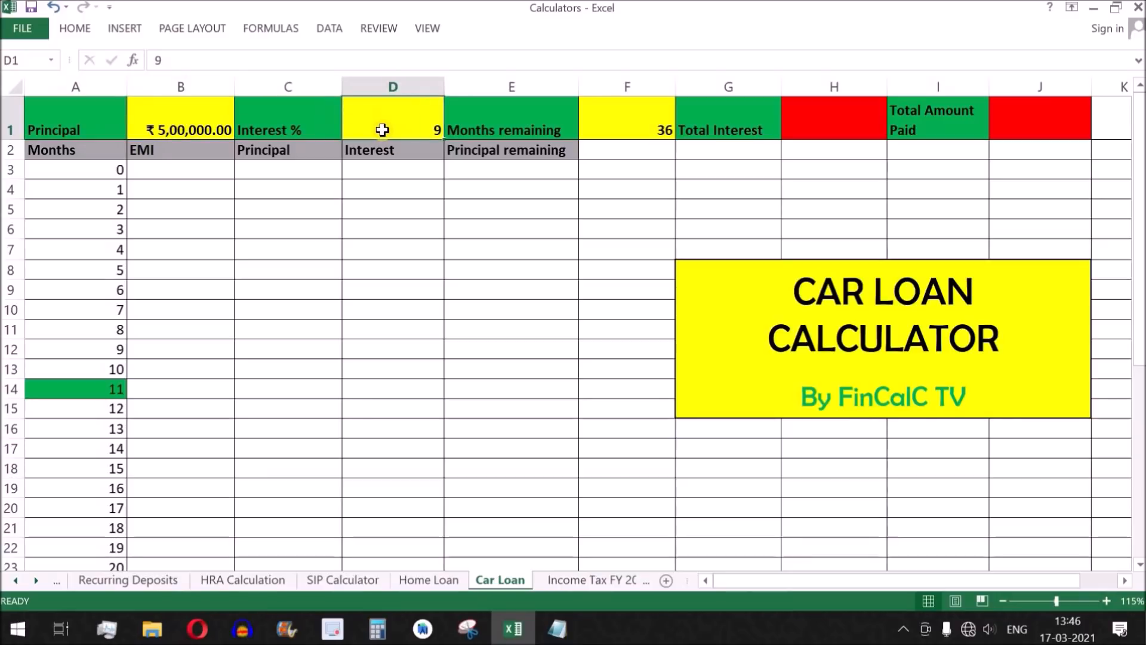
pyautogui.click(639, 123)
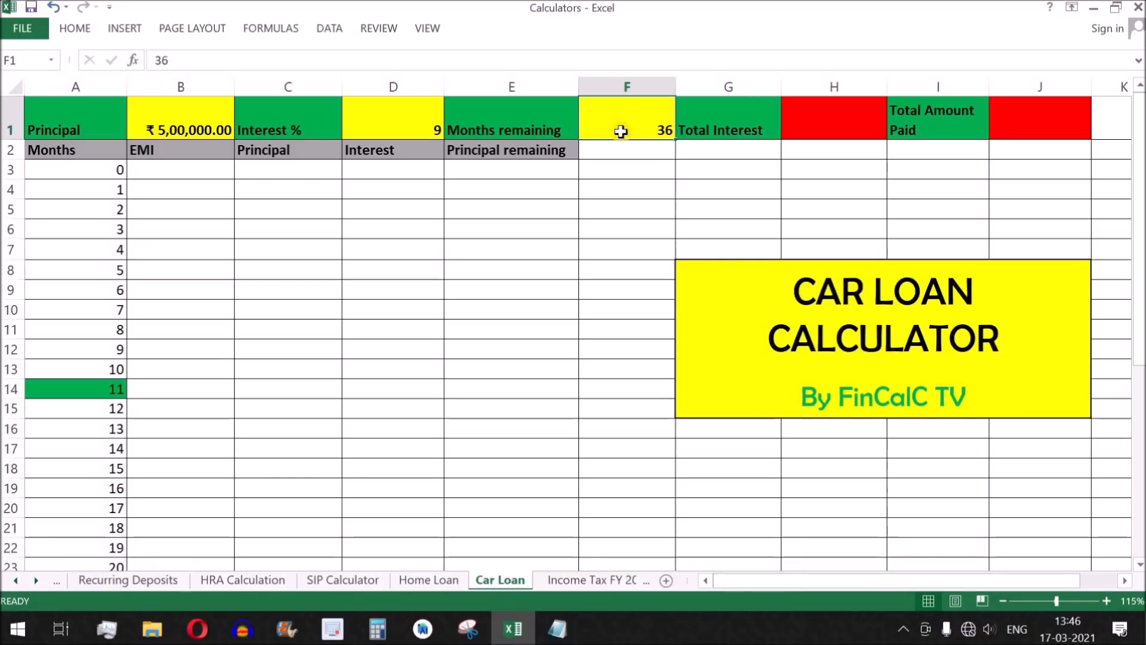
# Step: Enter the formula =B1 in cell E3 as the Principal remaining for month 0
pyautogui.click(508, 171)
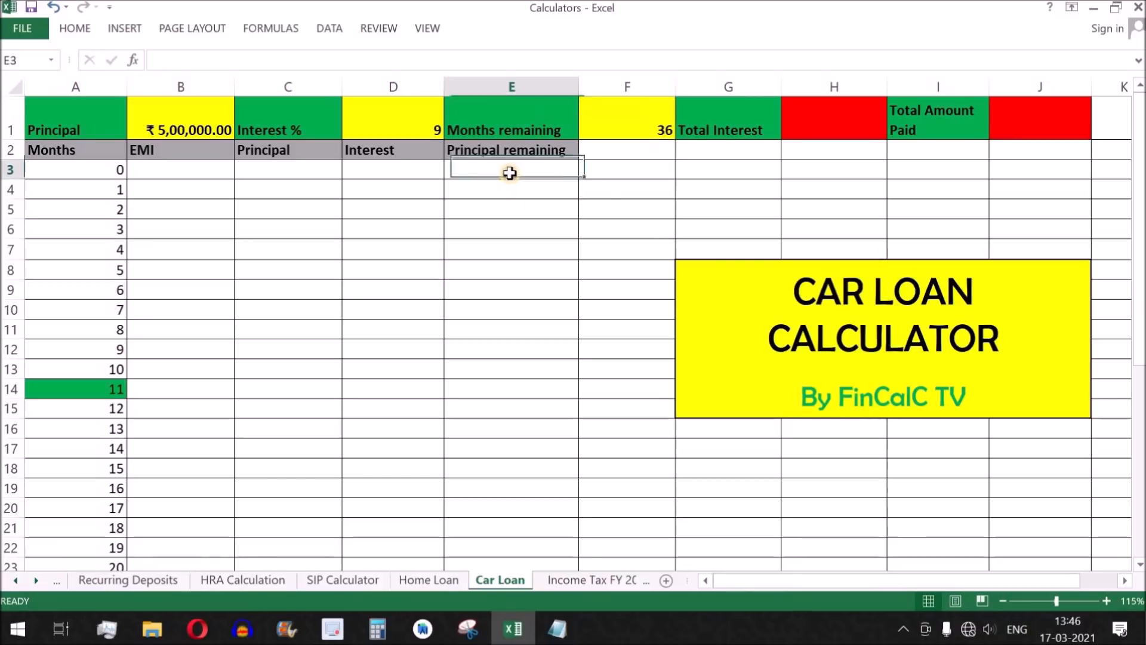
pyautogui.write('=')
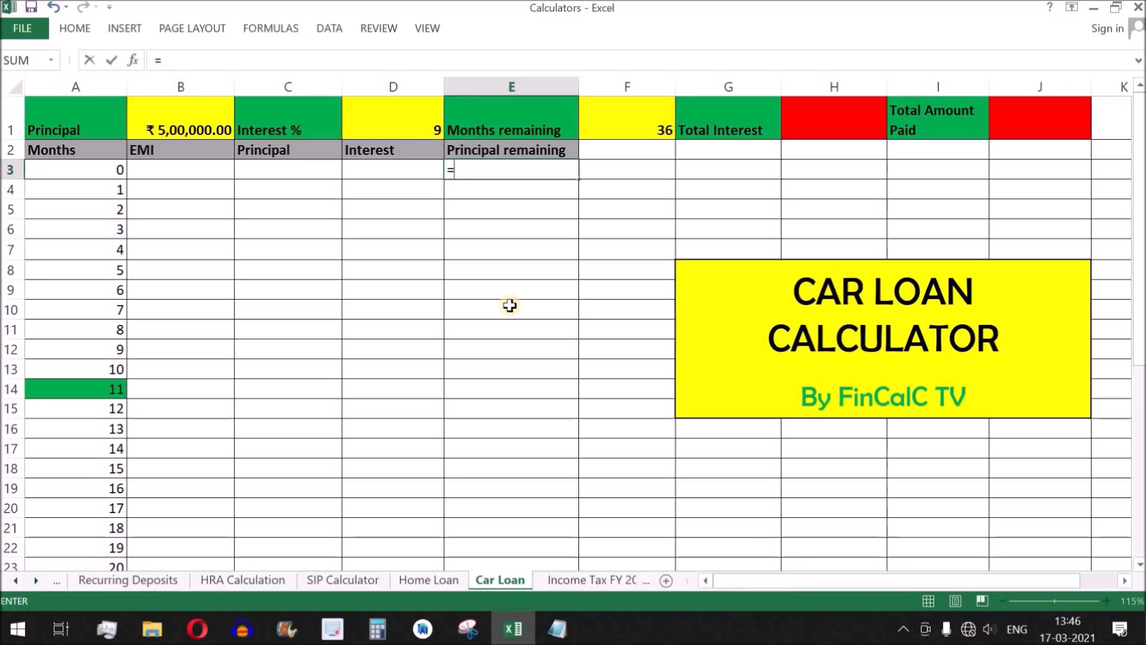
pyautogui.click(169, 119)
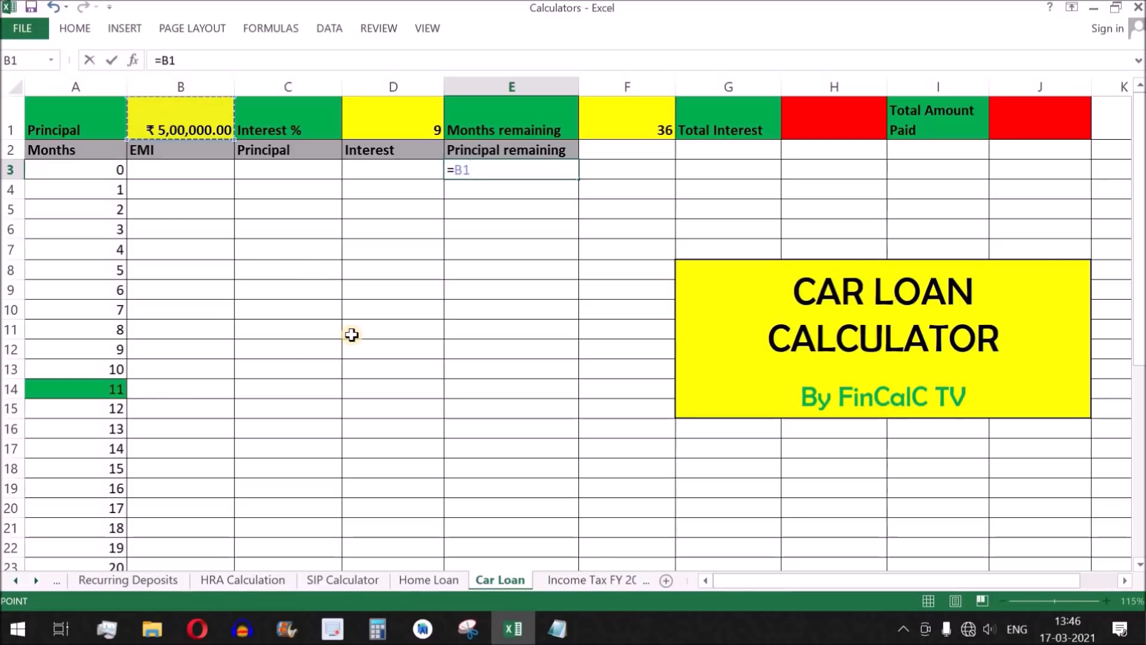
pyautogui.press('Return')
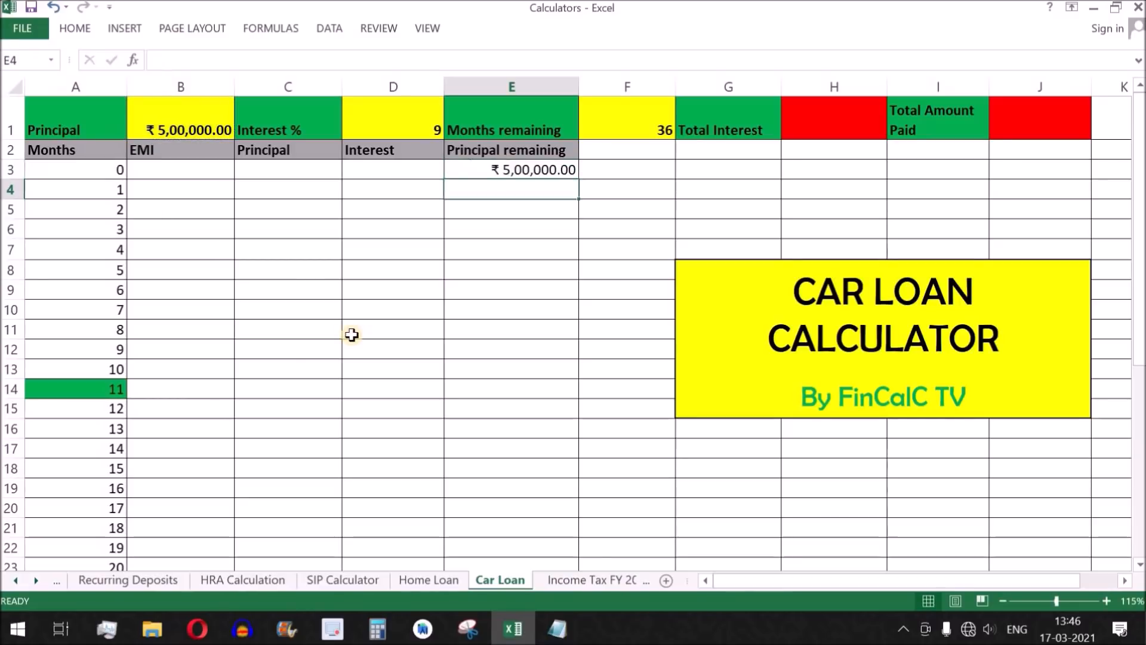
pyautogui.click(505, 170)
# Step: Calculate the month 0 EMI in cell B3 with the formula =PMT(9/12/100,36-A3,E3)
pyautogui.click(192, 168)
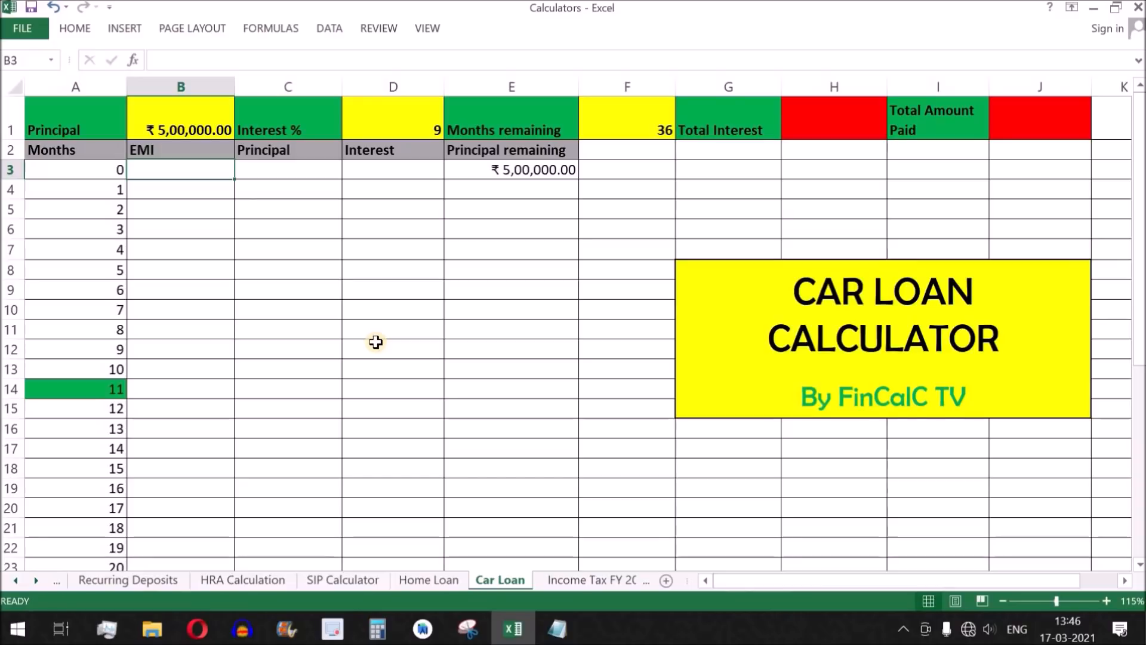
pyautogui.write('=pmt')
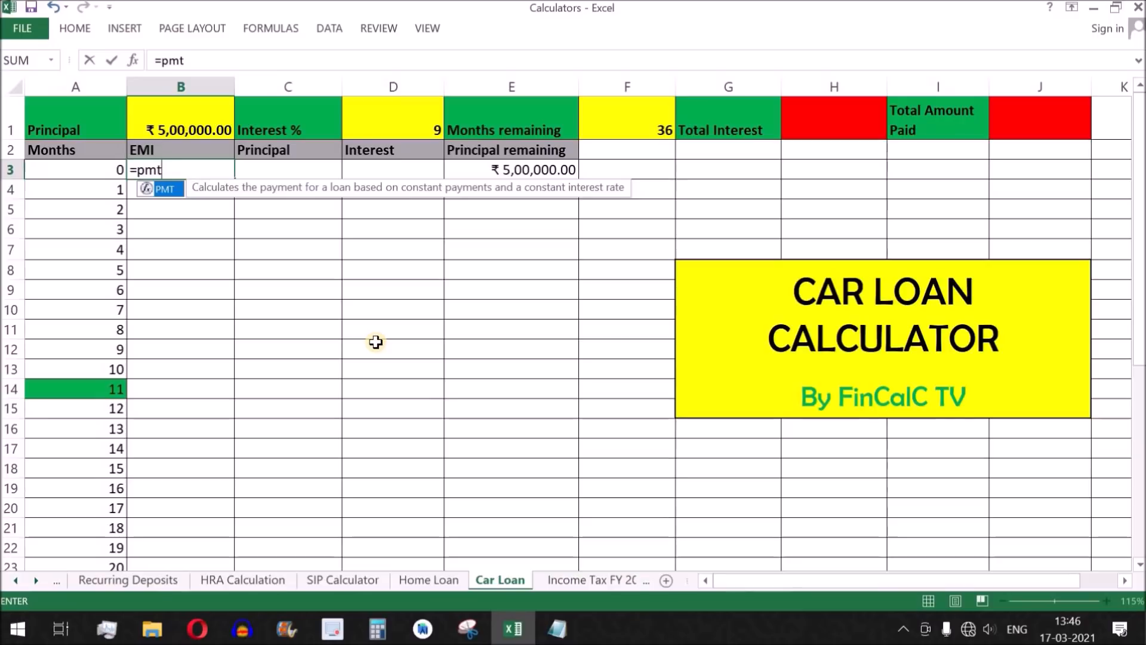
pyautogui.write('(9')
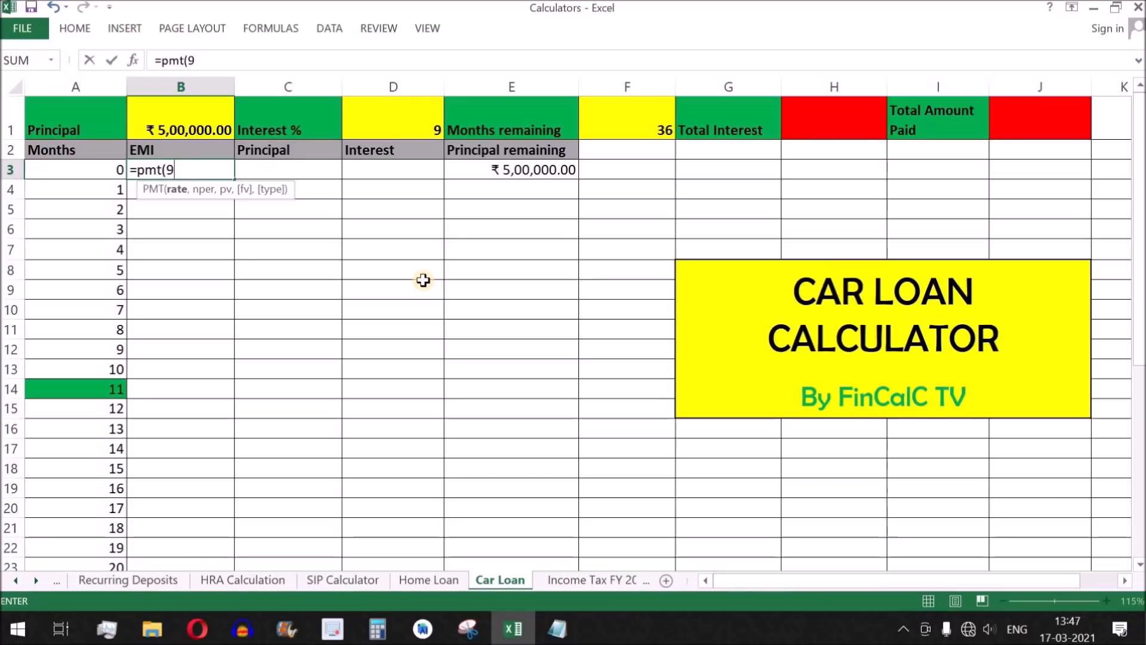
pyautogui.write('/12/10')
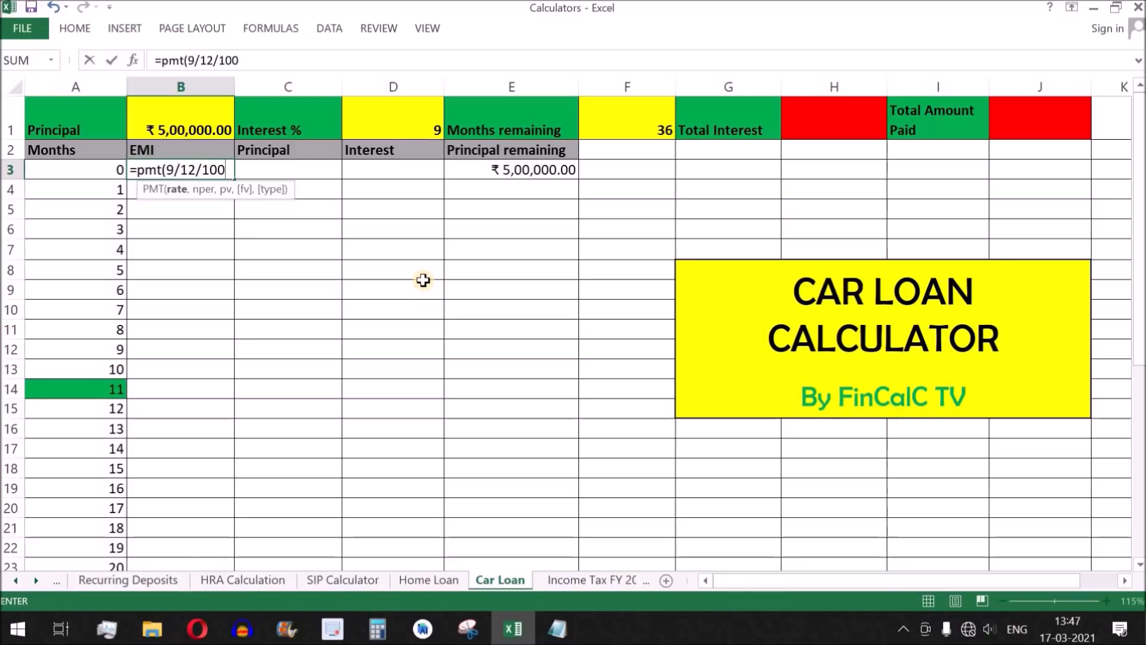
pyautogui.write('0')
pyautogui.write(',36-')
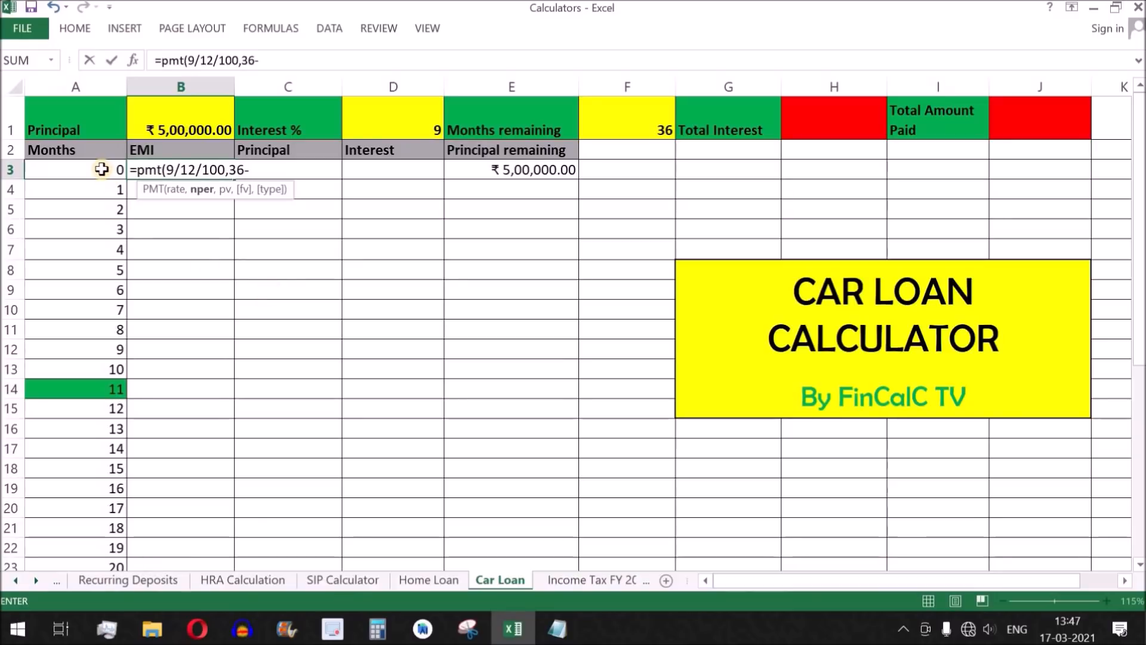
pyautogui.click(102, 170)
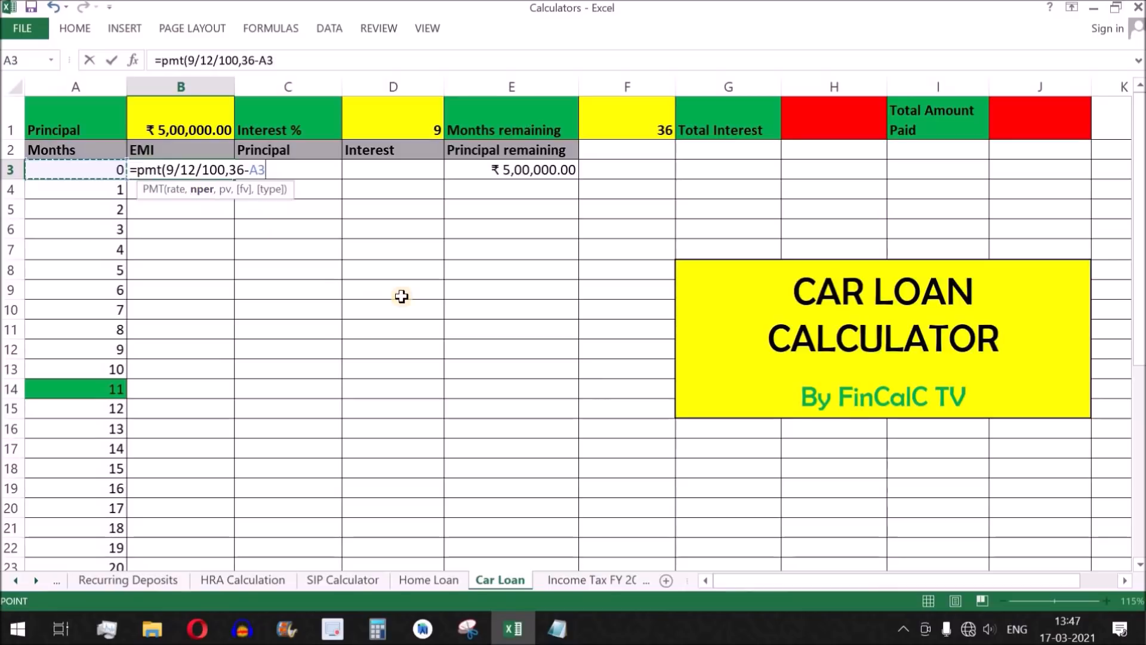
pyautogui.write(',')
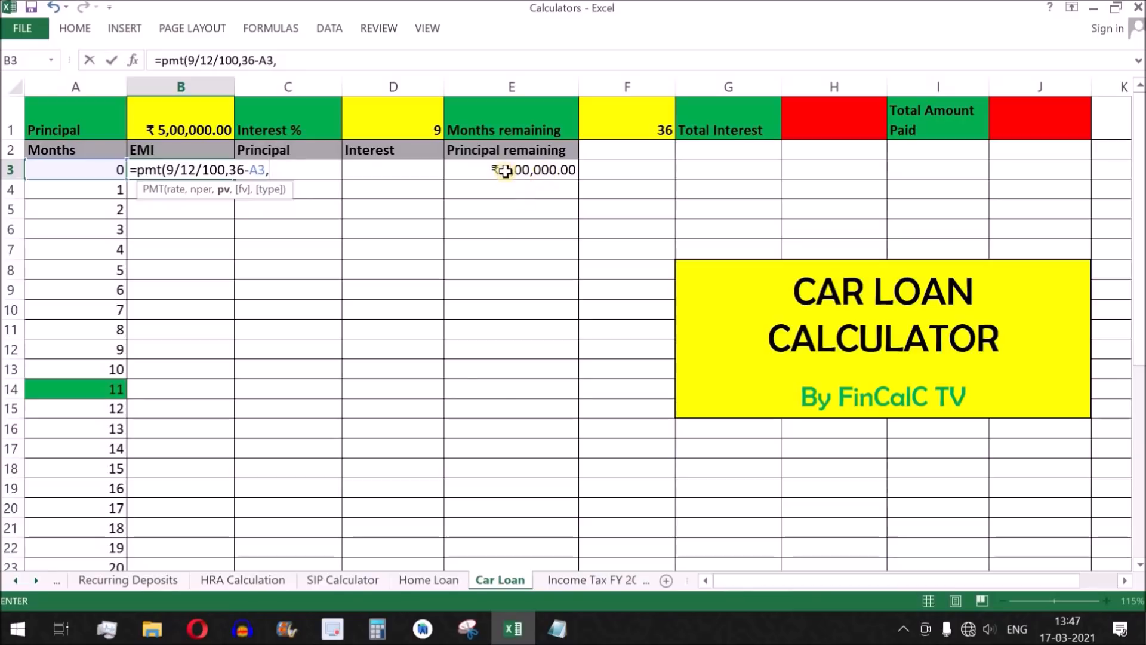
pyautogui.click(537, 169)
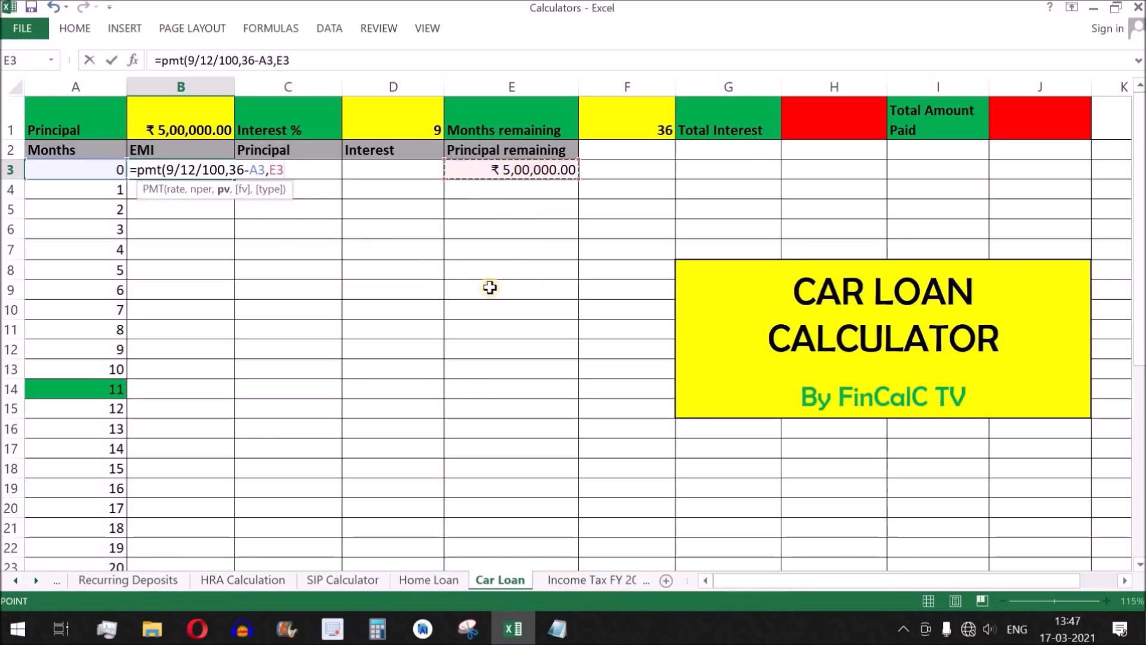
pyautogui.write(')')
pyautogui.press('Return')
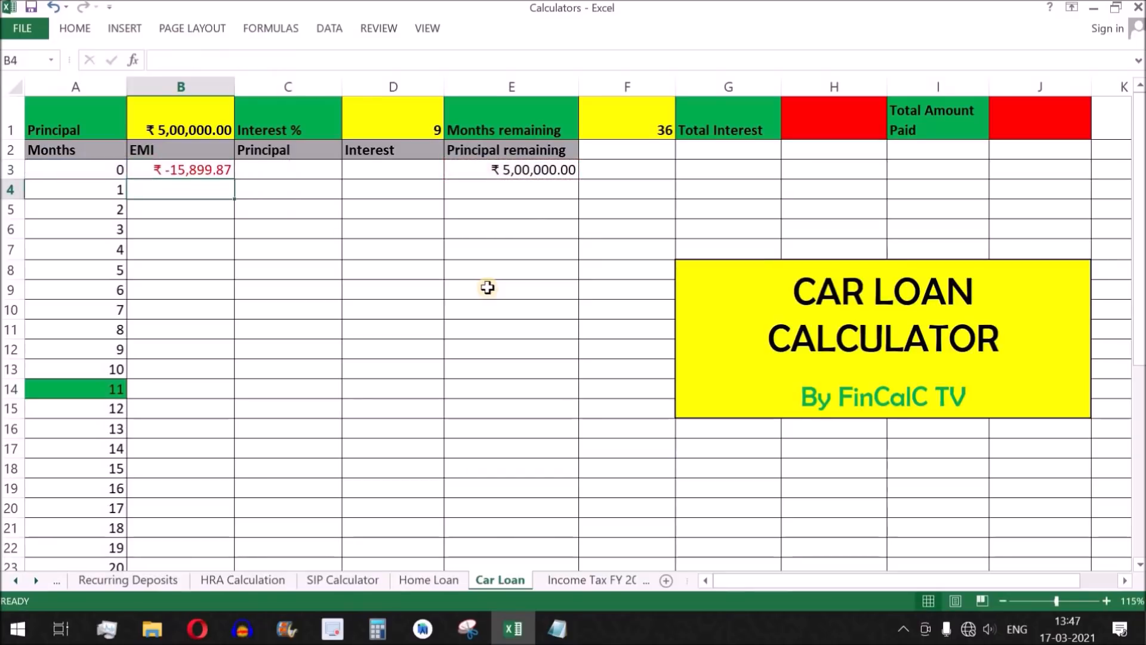
# Step: Wrap the EMI formula in B3 in the absolute value function, making it =ABS(PMT(9/12/100,36-A3,E3))
pyautogui.press('Up')
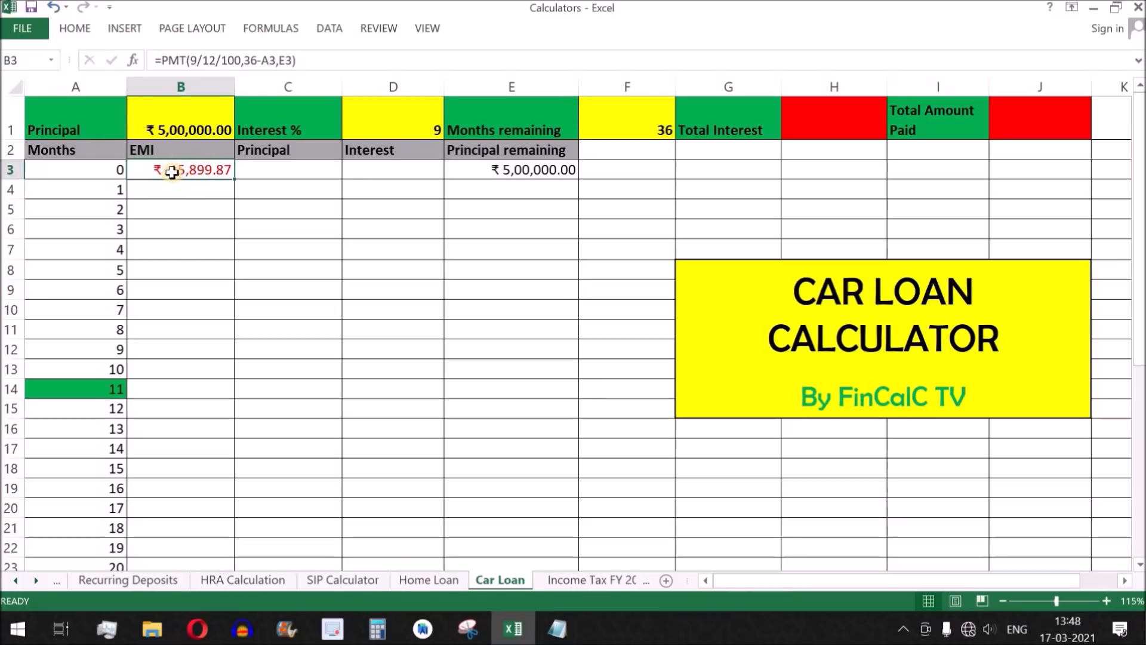
pyautogui.click(159, 60)
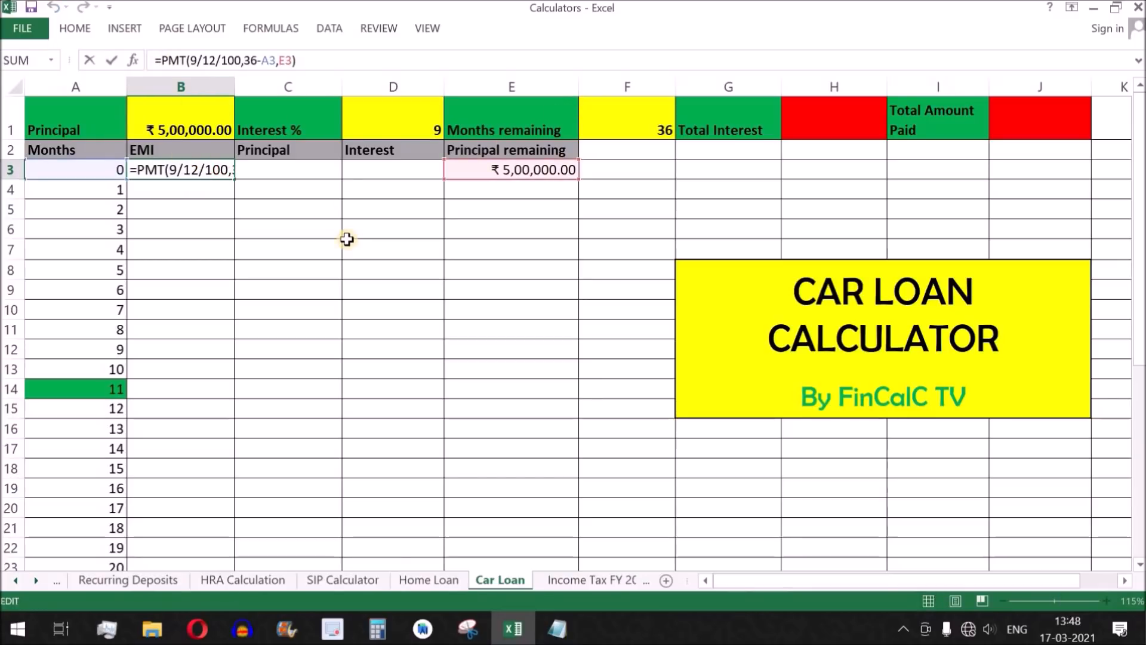
pyautogui.write('abs(')
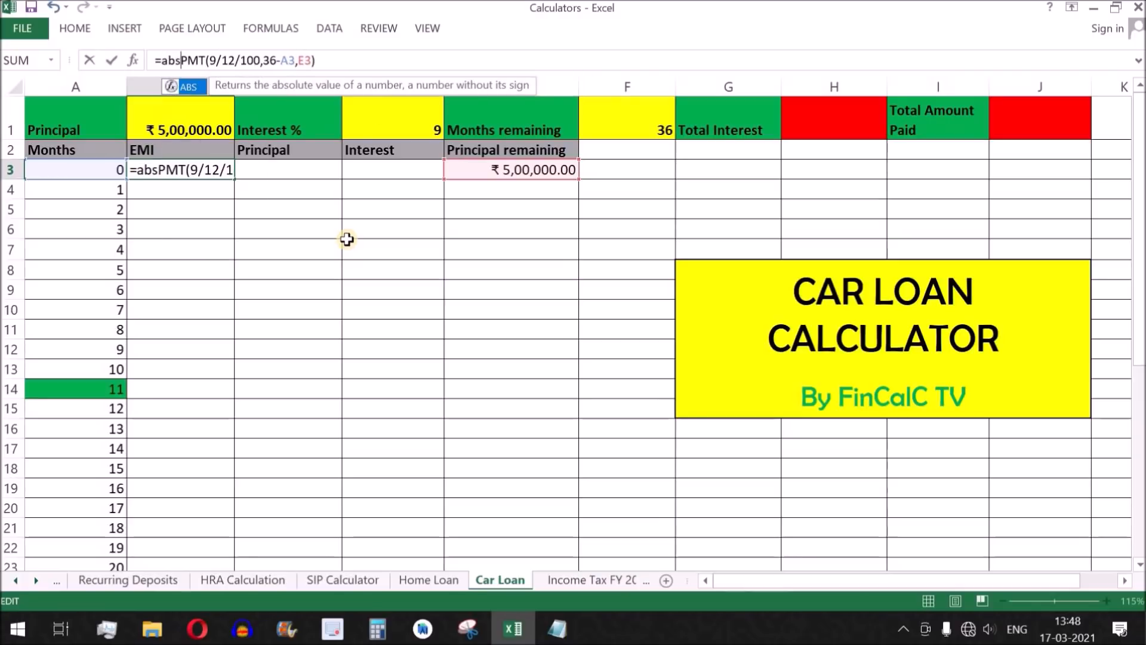
pyautogui.press('End')
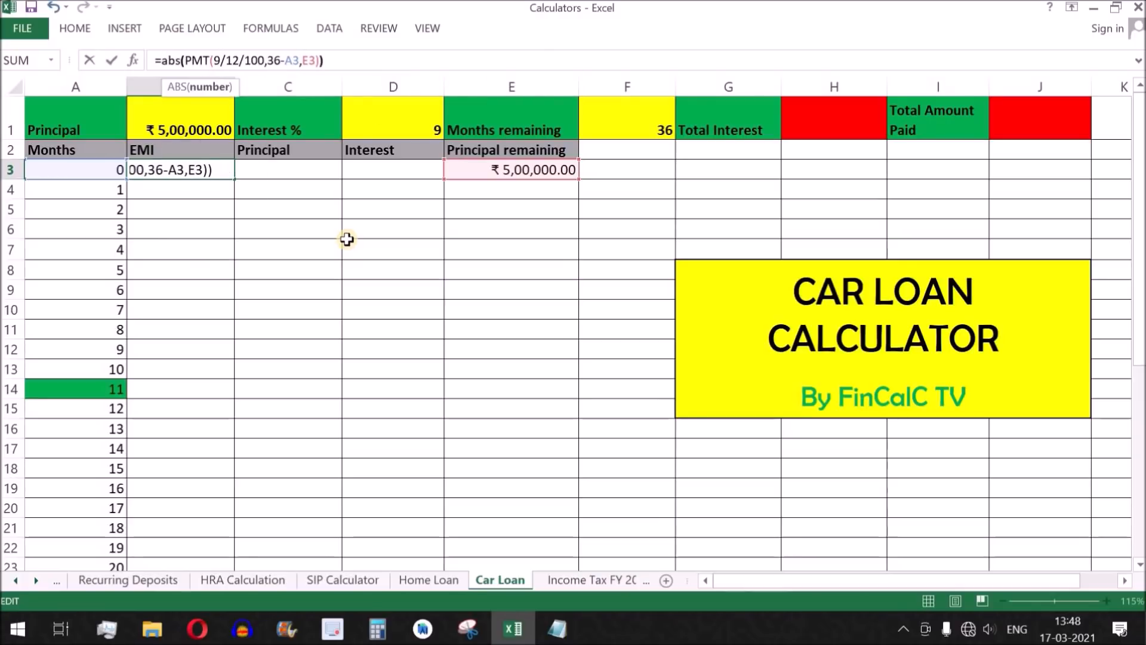
pyautogui.hotkey('ctrl', 'Return')
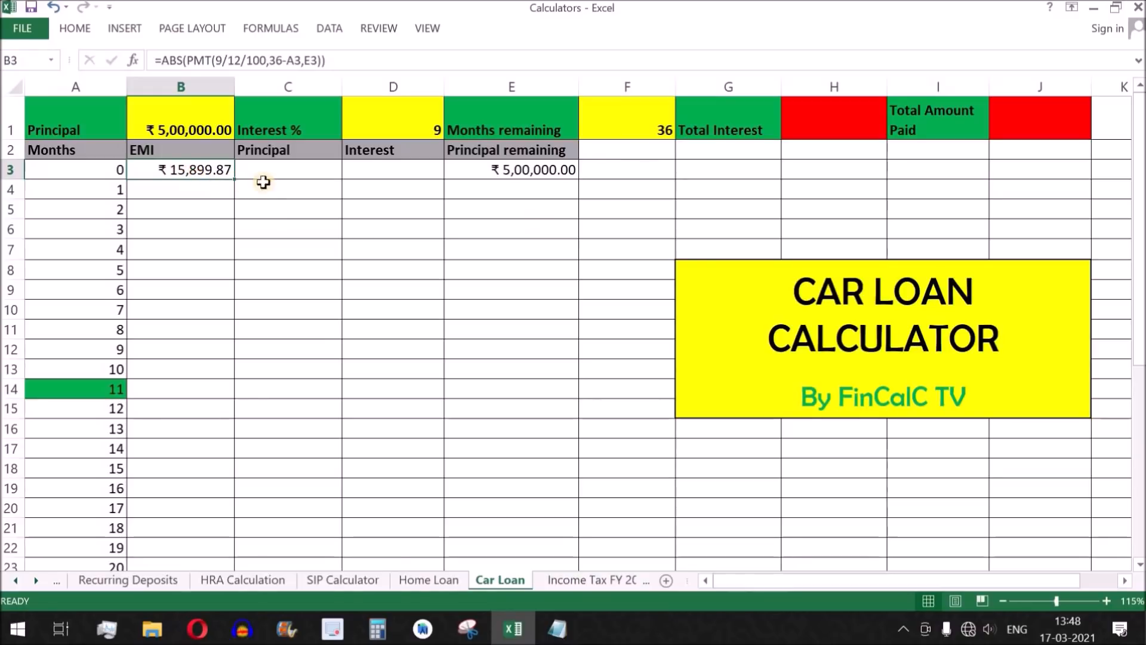
# Step: Review the formula interest = interest rate * amount / 100 in the Notepad car loan example
pyautogui.click(276, 167)
pyautogui.click(371, 171)
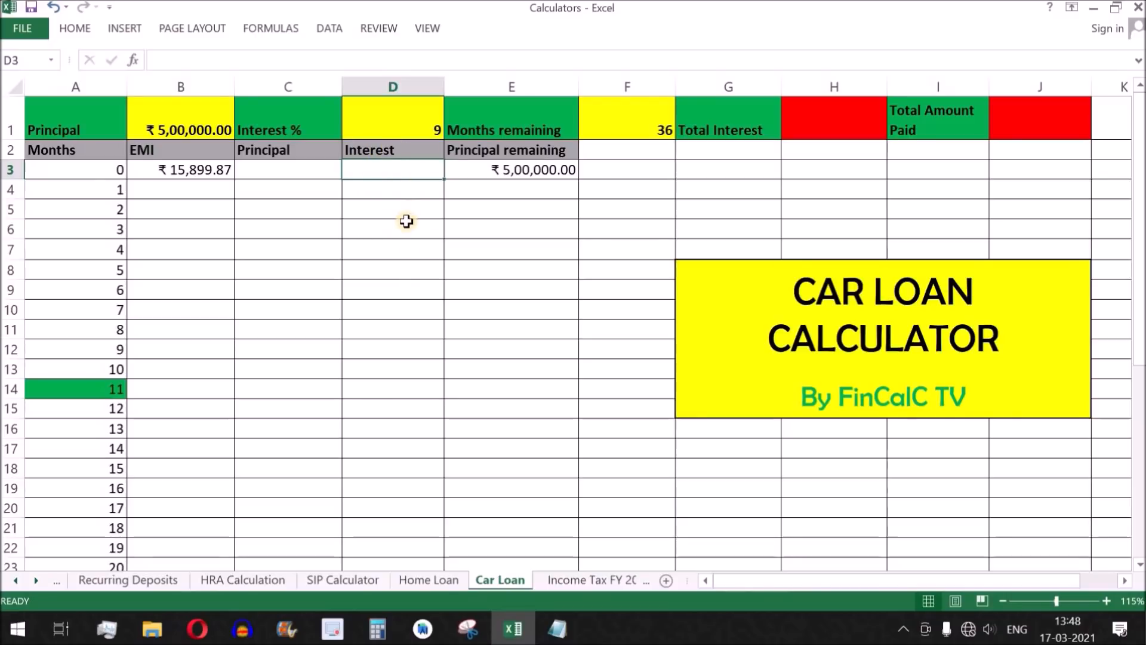
pyautogui.click(566, 636)
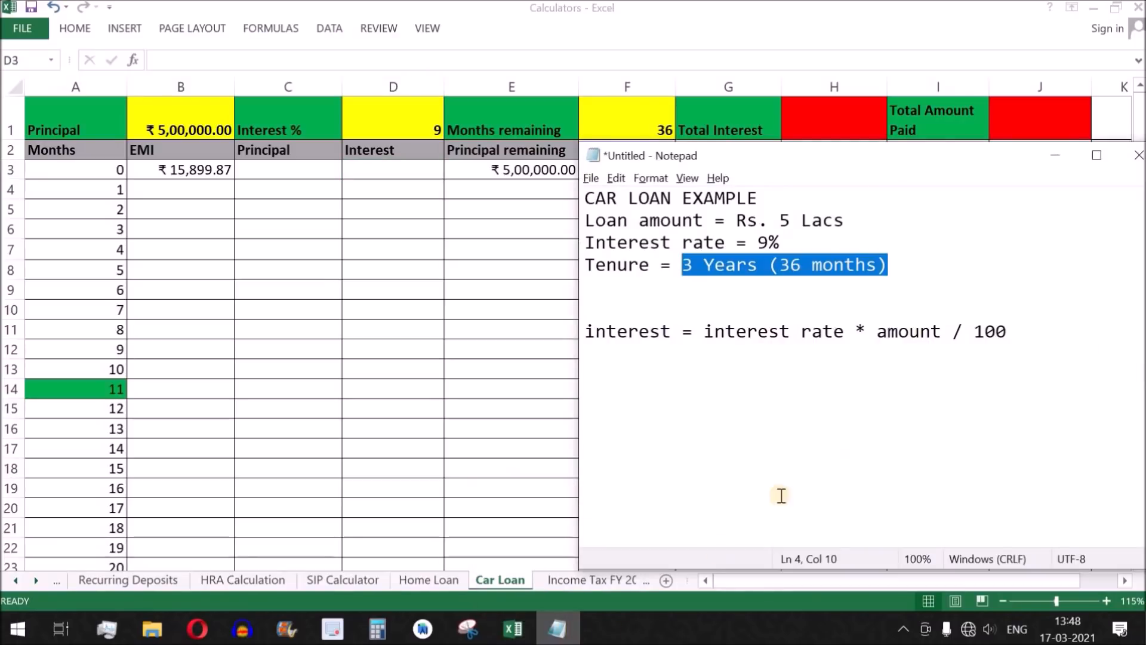
pyautogui.click(1025, 337)
pyautogui.moveTo(671, 332); pyautogui.dragTo(584, 332)
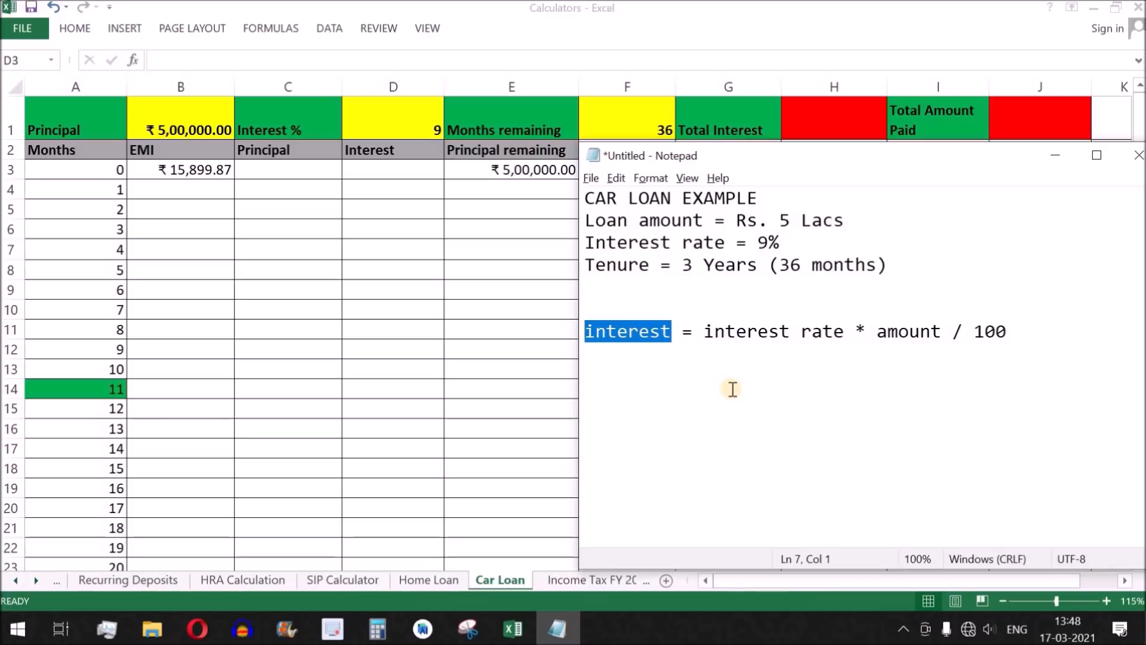
pyautogui.moveTo(704, 331); pyautogui.dragTo(945, 333)
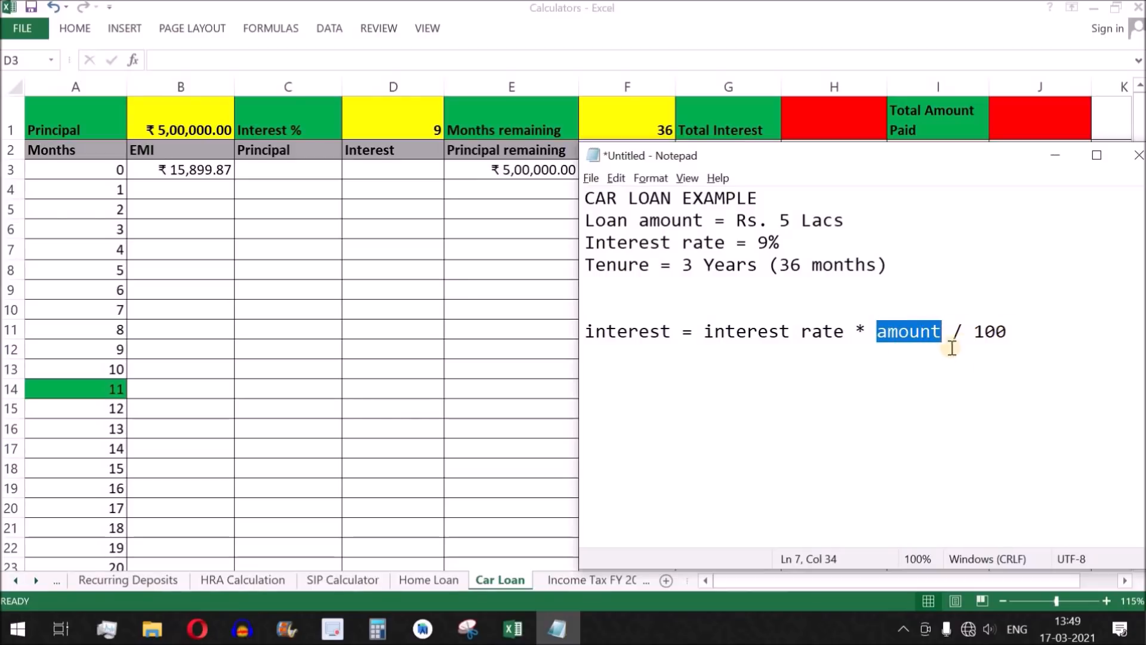
pyautogui.moveTo(1024, 327); pyautogui.dragTo(706, 332)
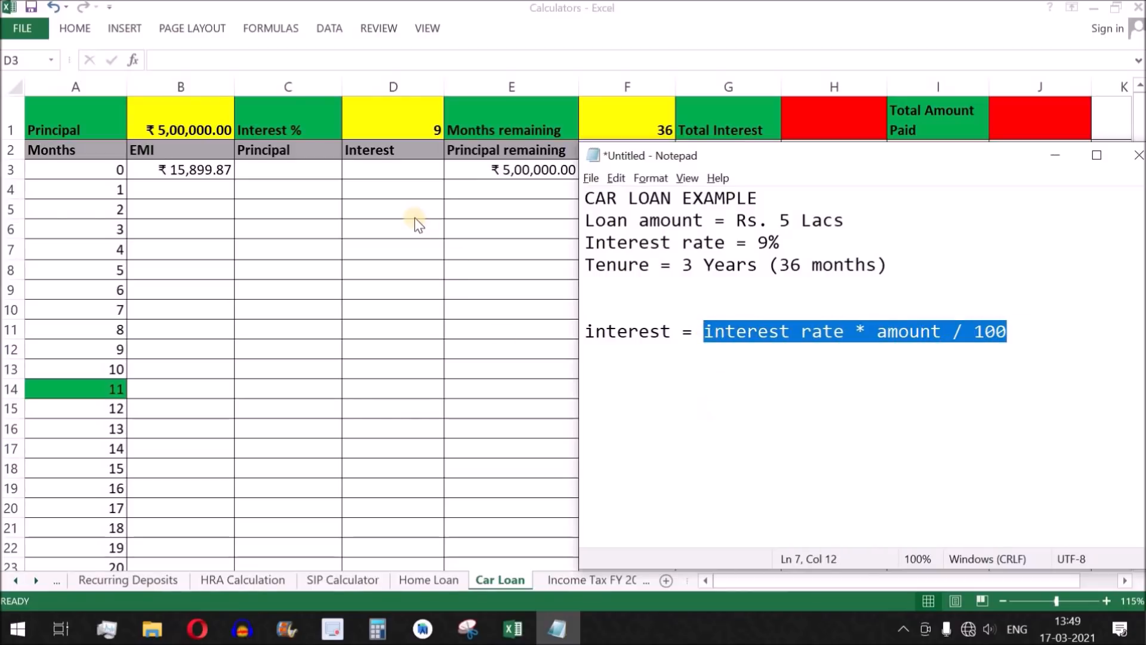
# Step: Calculate the month 0 interest in cell D3 with the formula =9/12*E3/100
pyautogui.click(402, 169)
pyautogui.write('=9/12*')
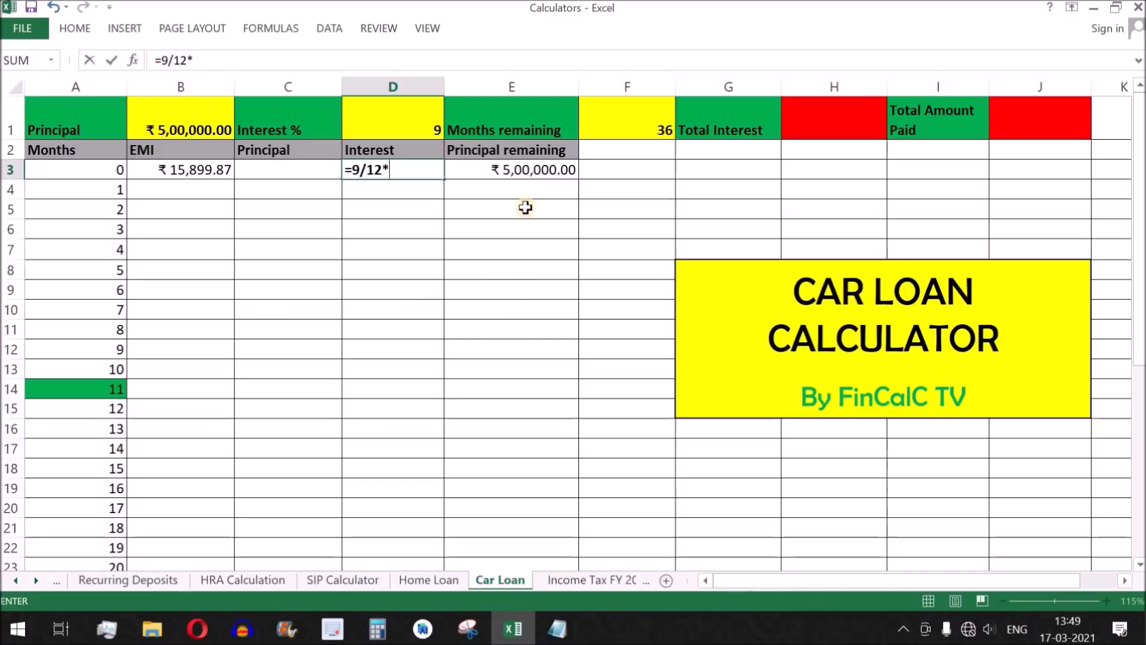
pyautogui.click(518, 169)
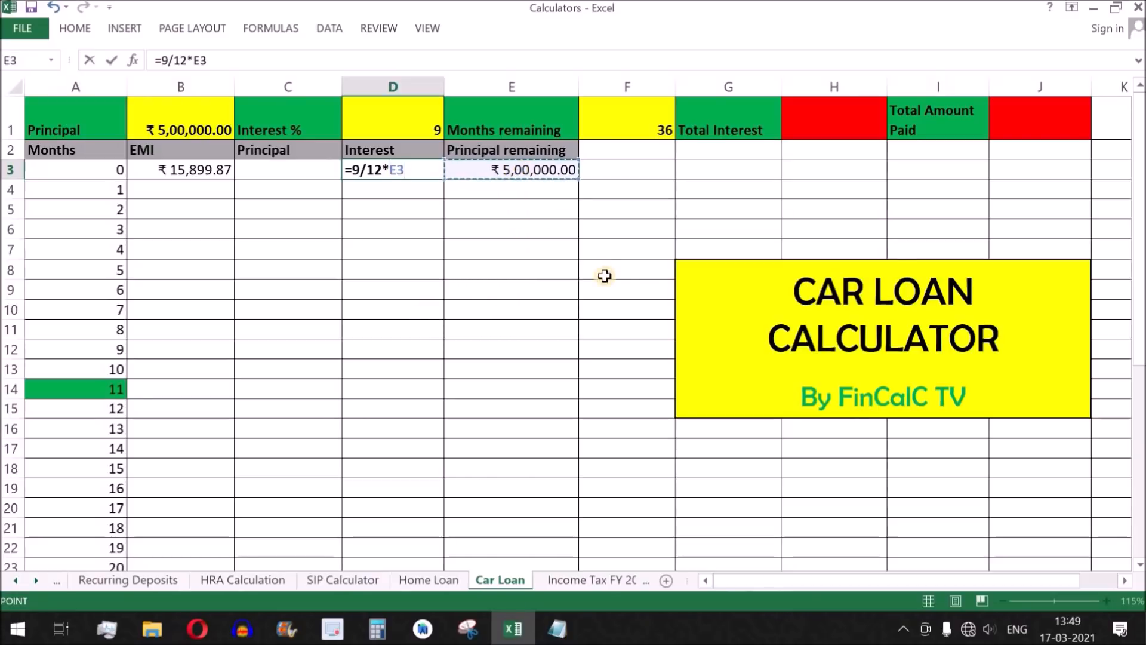
pyautogui.write('/100')
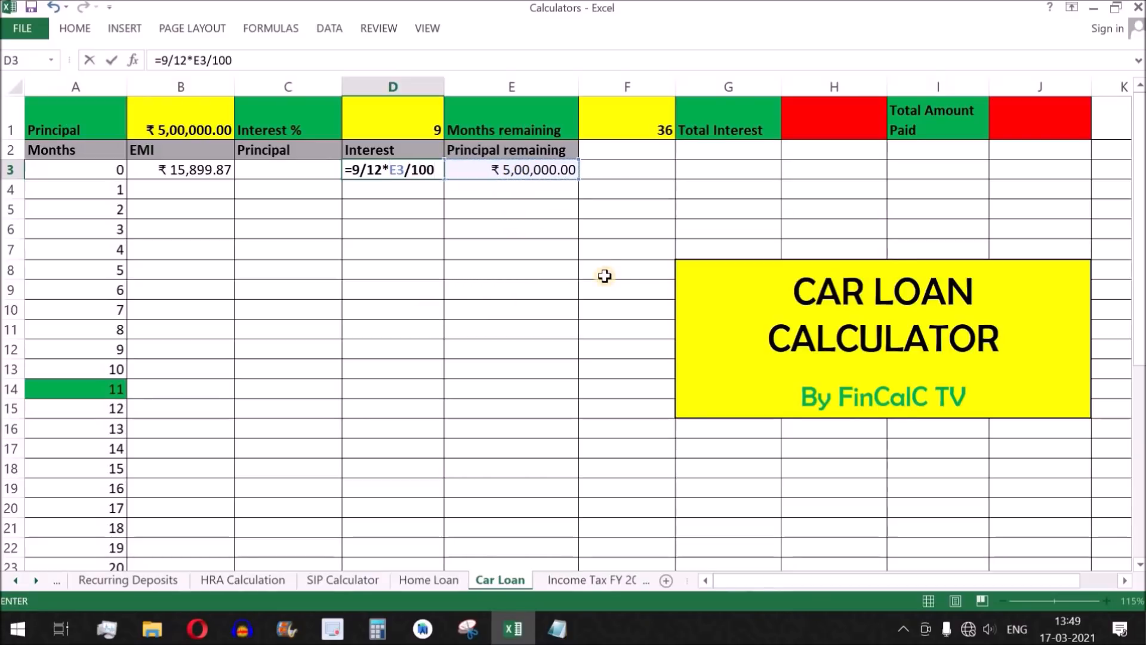
pyautogui.press('Return')
pyautogui.click(425, 170)
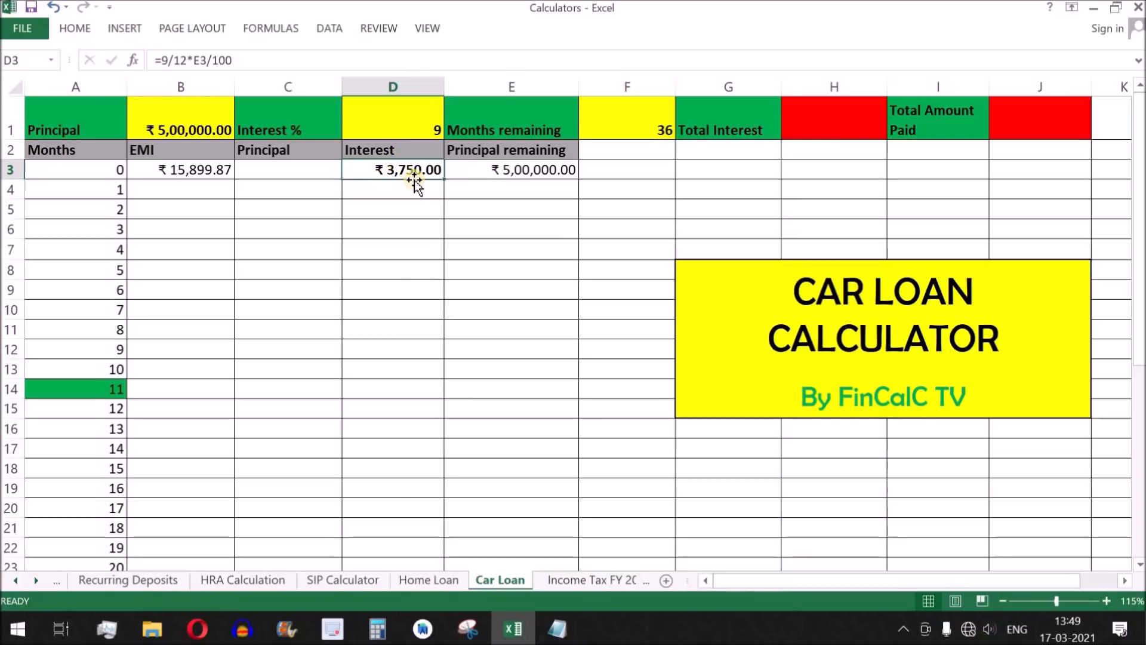
# Step: Calculate the month 0 principal in C3 as EMI minus interest with =B3-D3, and check it against cells B3 and D3
pyautogui.click(164, 173)
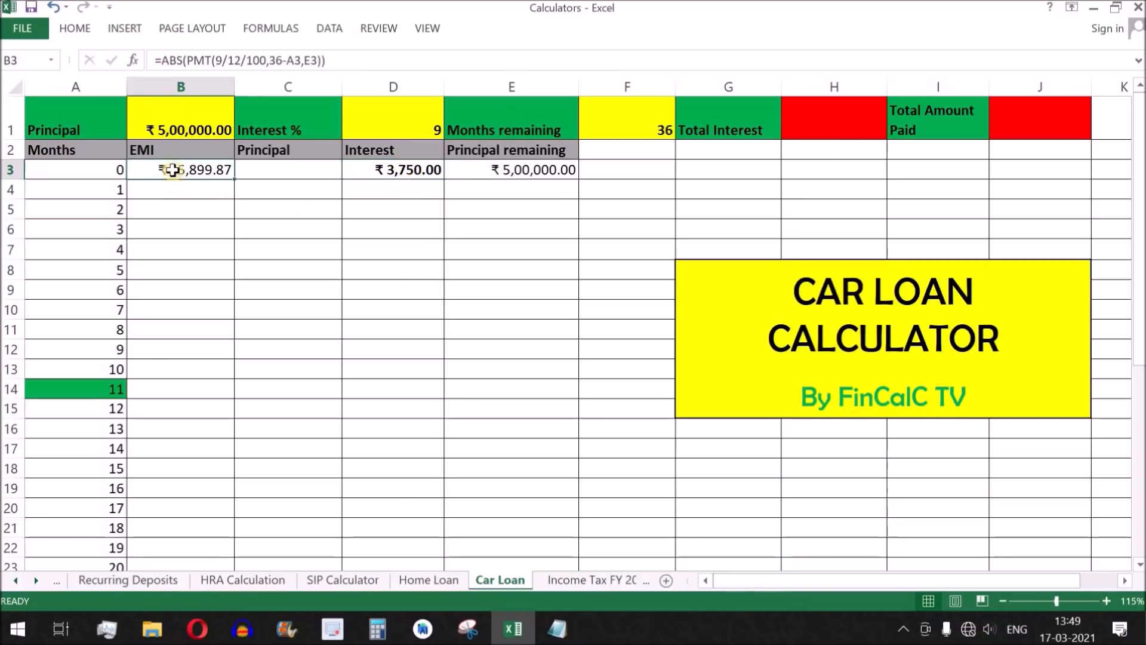
pyautogui.click(377, 176)
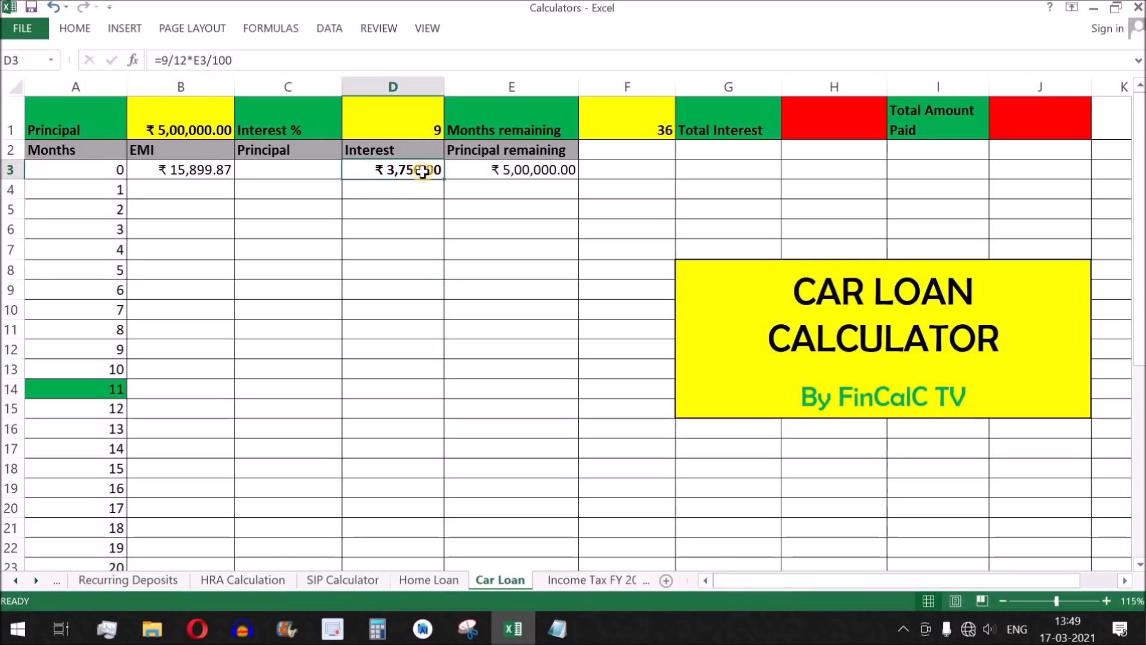
pyautogui.click(275, 171)
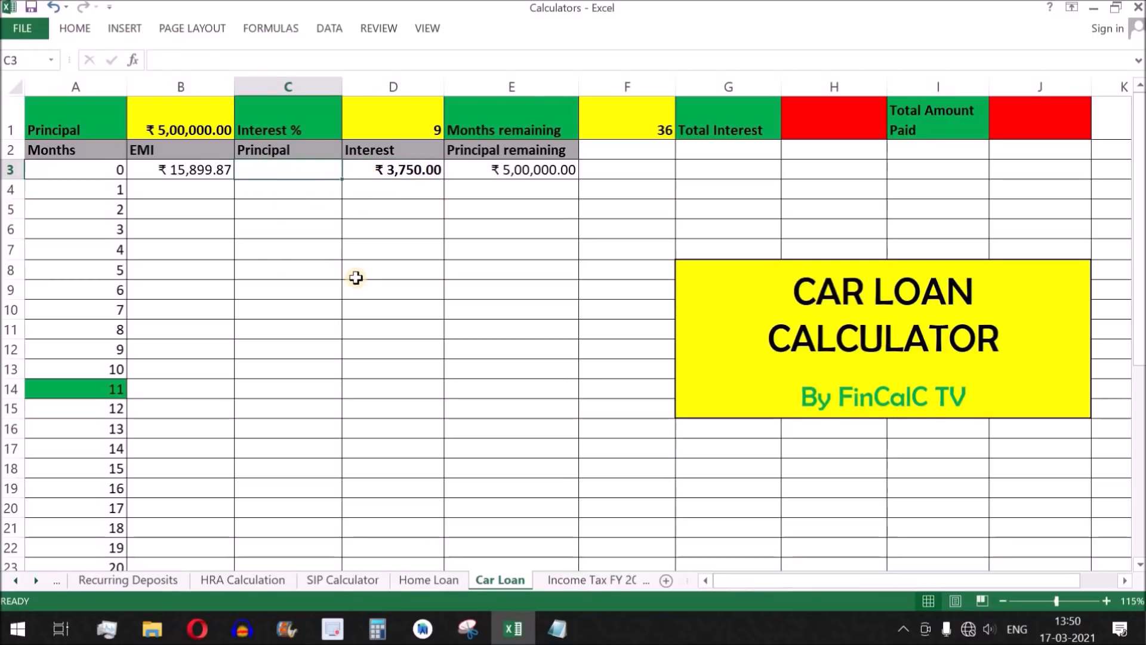
pyautogui.write('=')
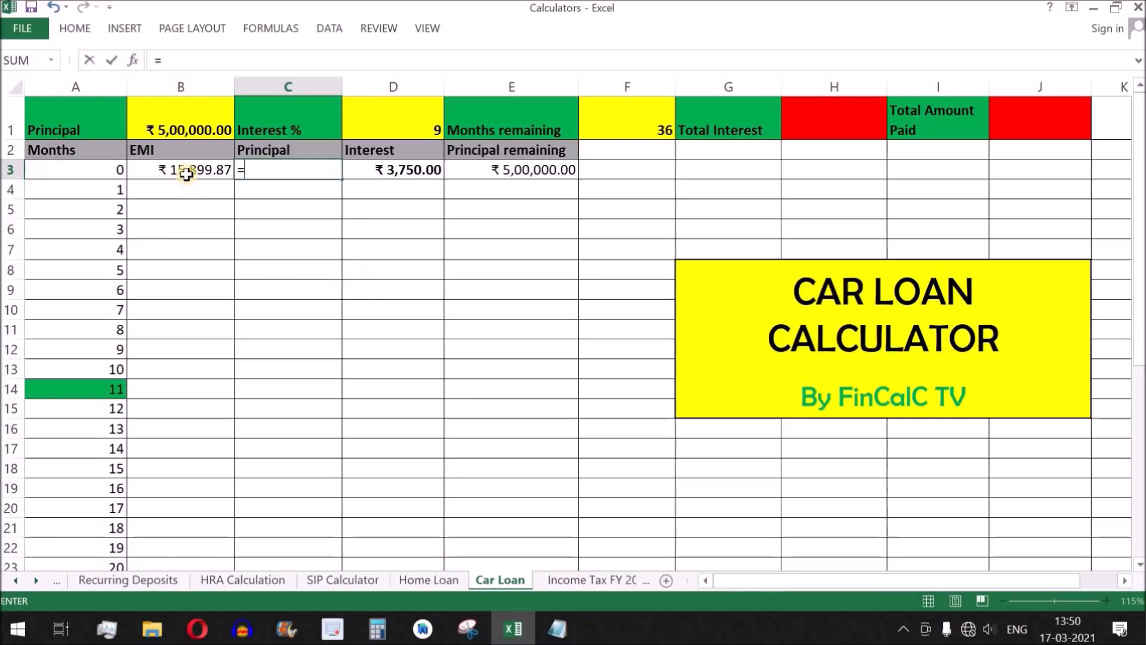
pyautogui.click(186, 171)
pyautogui.write('-')
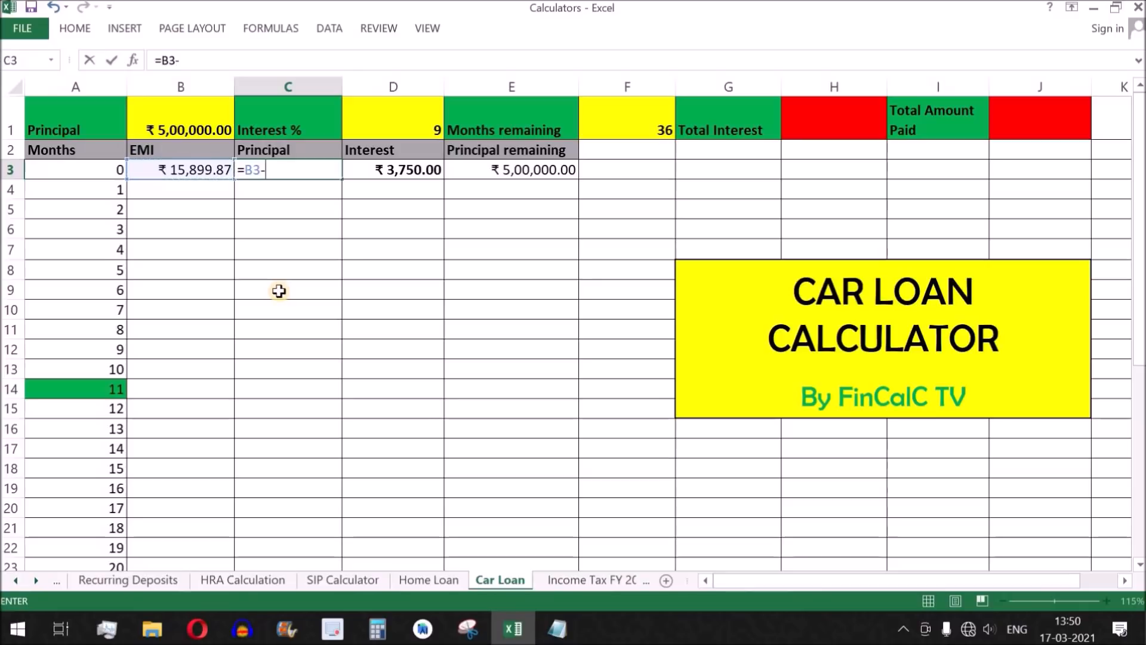
pyautogui.click(374, 171)
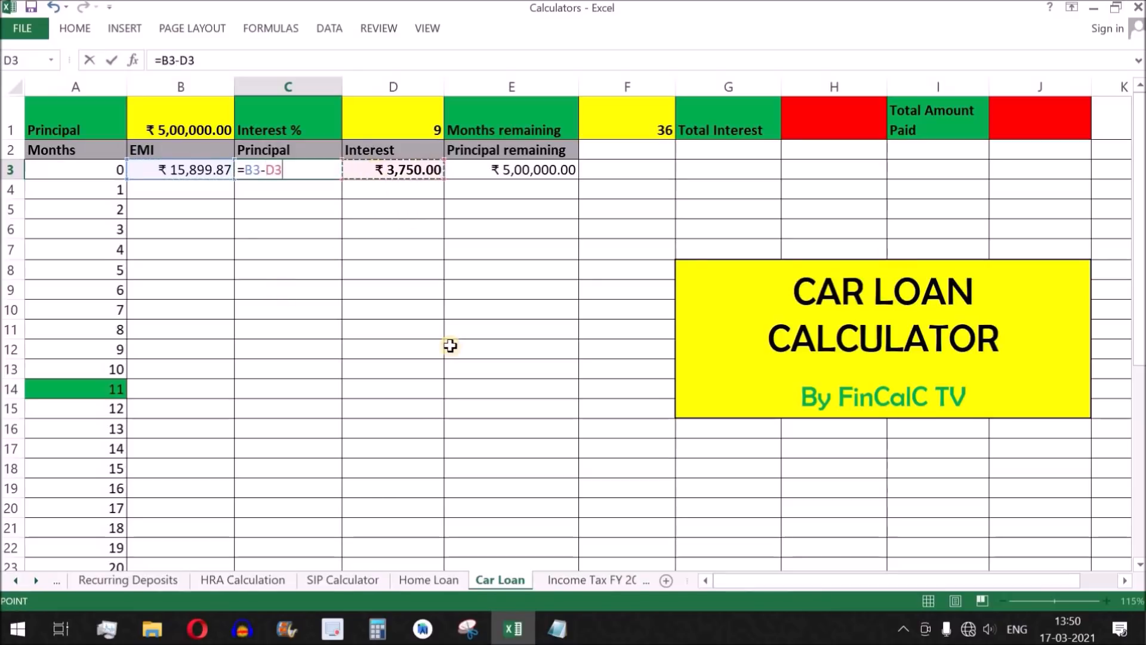
pyautogui.press('Return')
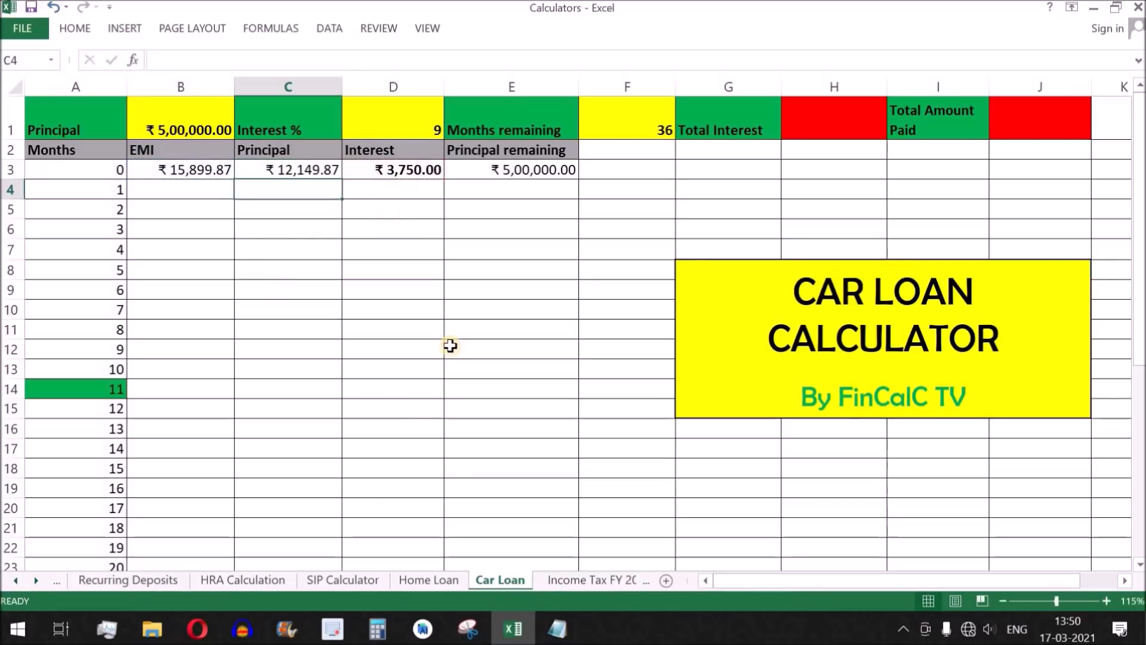
pyautogui.click(266, 174)
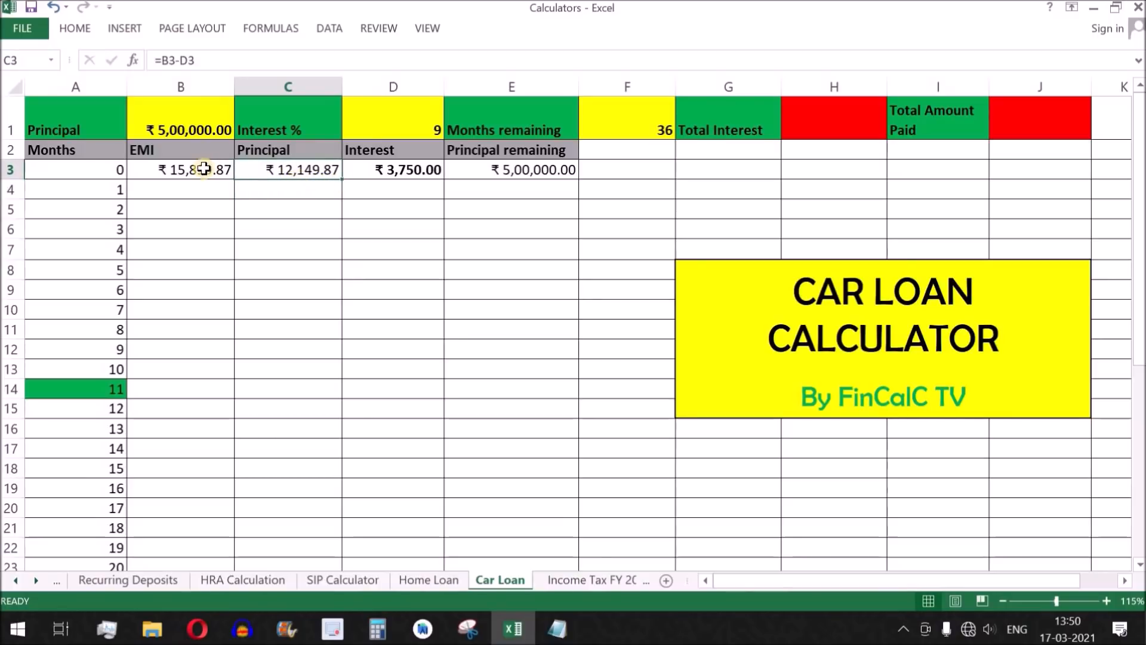
pyautogui.click(173, 178)
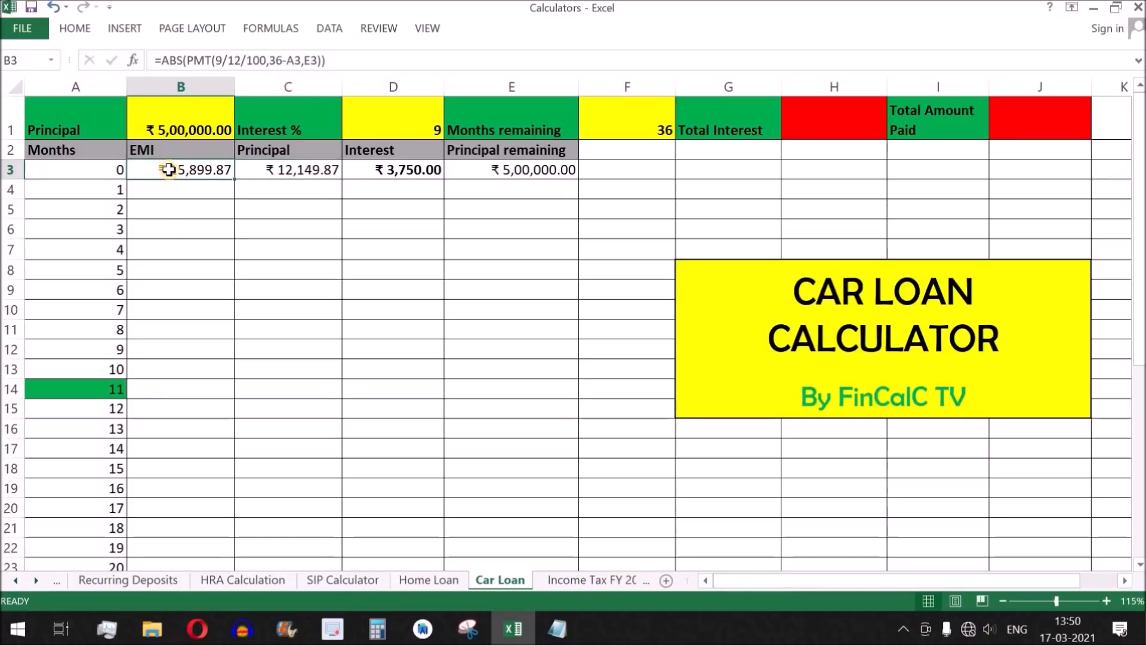
pyautogui.moveTo(263, 172); pyautogui.dragTo(388, 174)
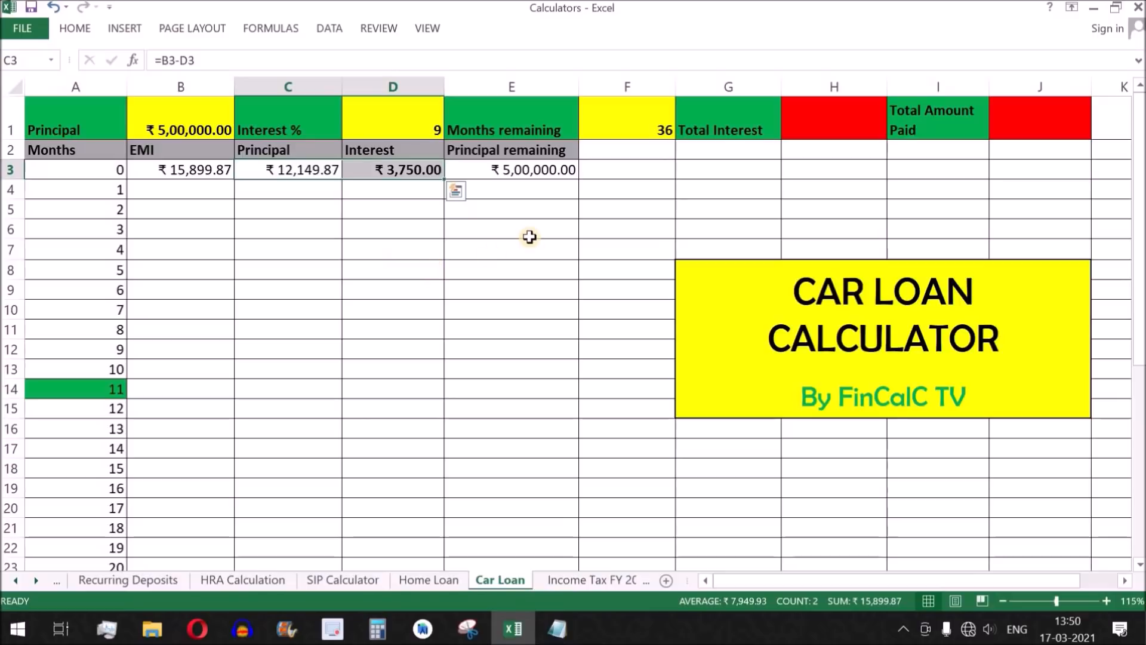
# Step: Calculate the month 1 Principal remaining in cell E4 with the formula =E3-C3
pyautogui.click(501, 178)
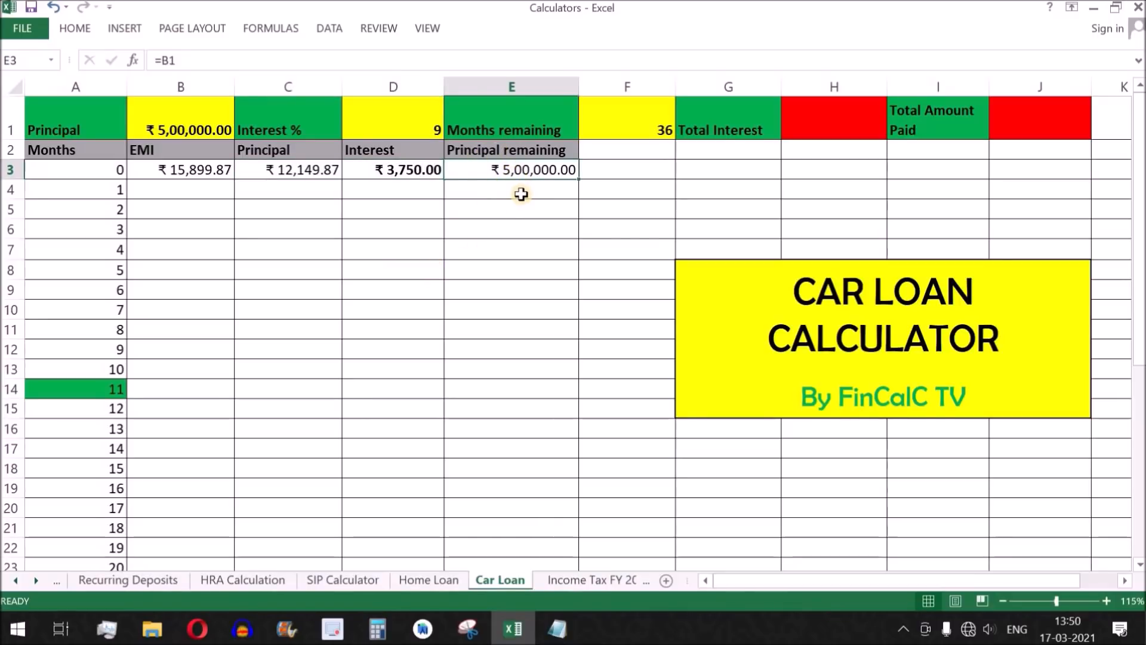
pyautogui.click(521, 194)
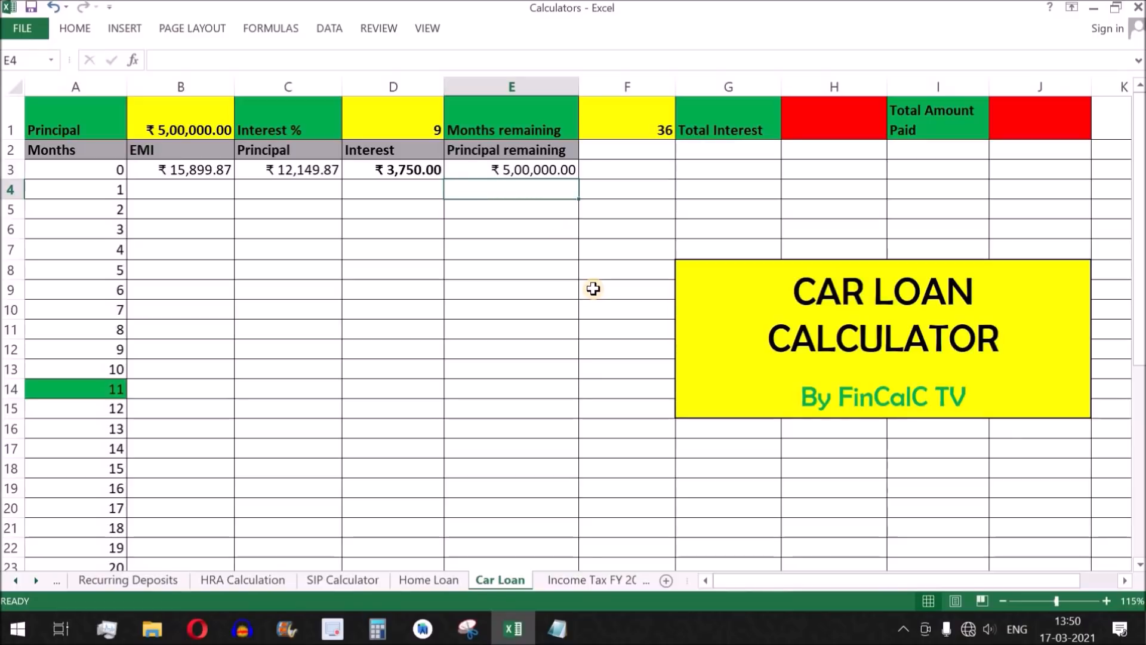
pyautogui.click(526, 170)
pyautogui.hotkey('ctrl', 'c')
pyautogui.click(513, 194)
pyautogui.press('Escape')
pyautogui.write('=')
pyautogui.click(525, 169)
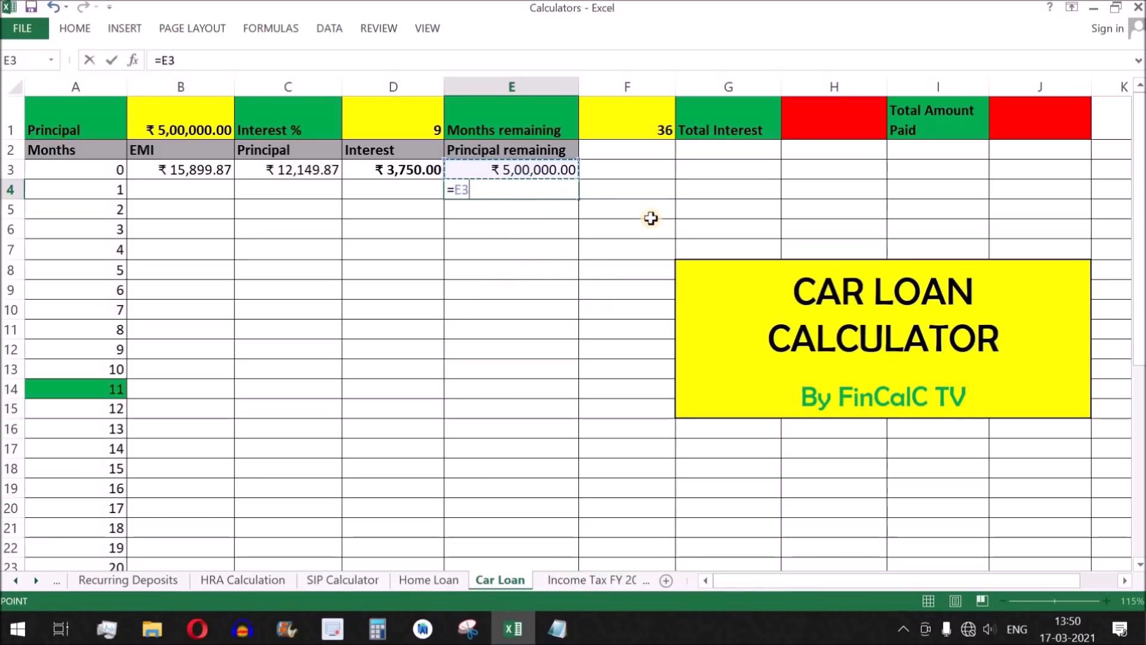
pyautogui.write('-')
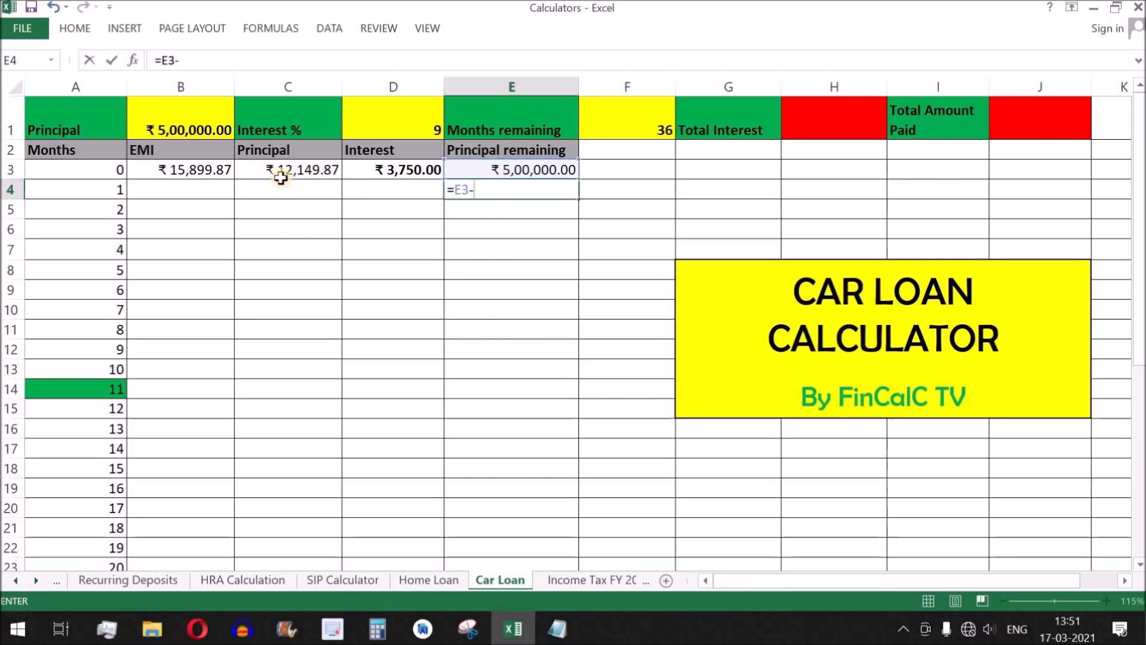
pyautogui.click(255, 171)
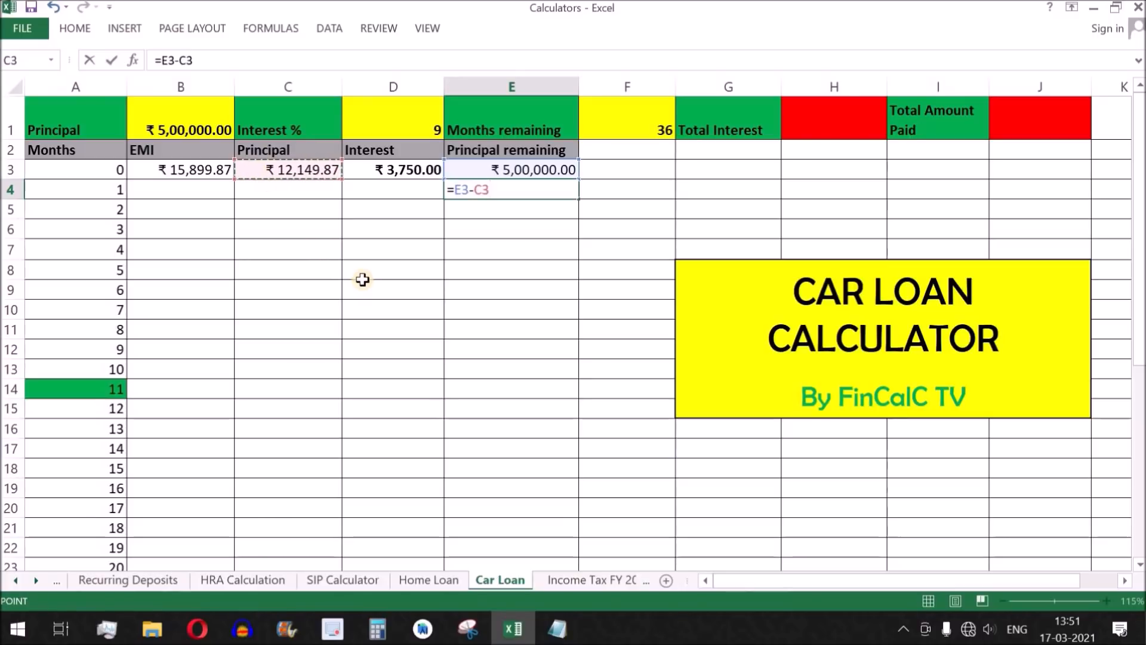
pyautogui.press('Return')
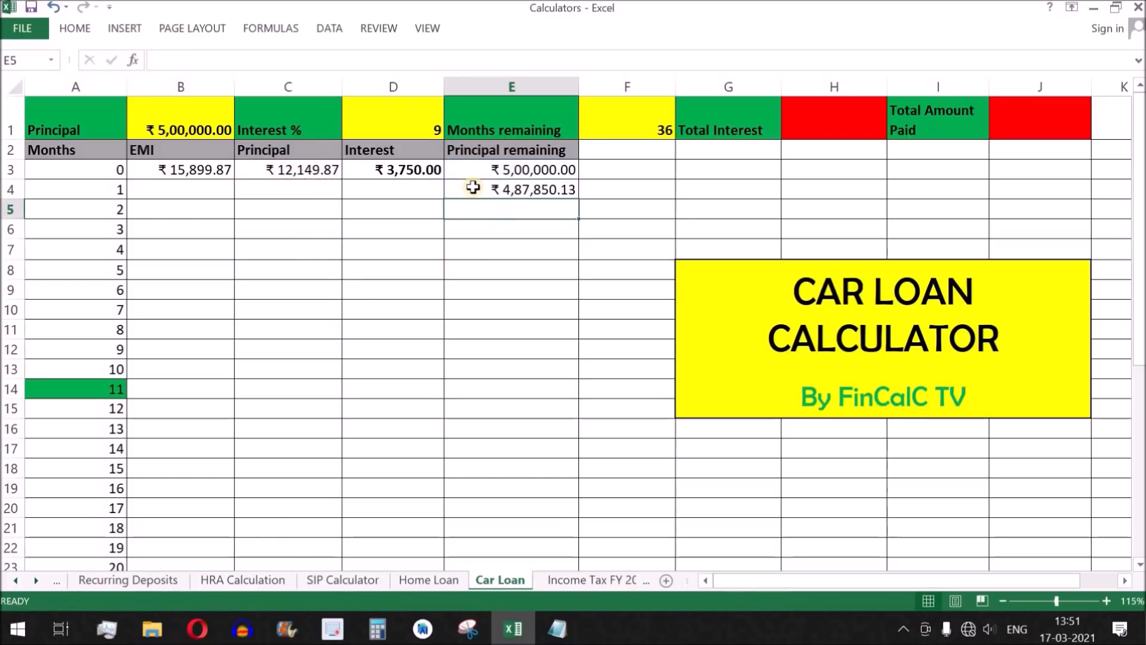
pyautogui.click(477, 191)
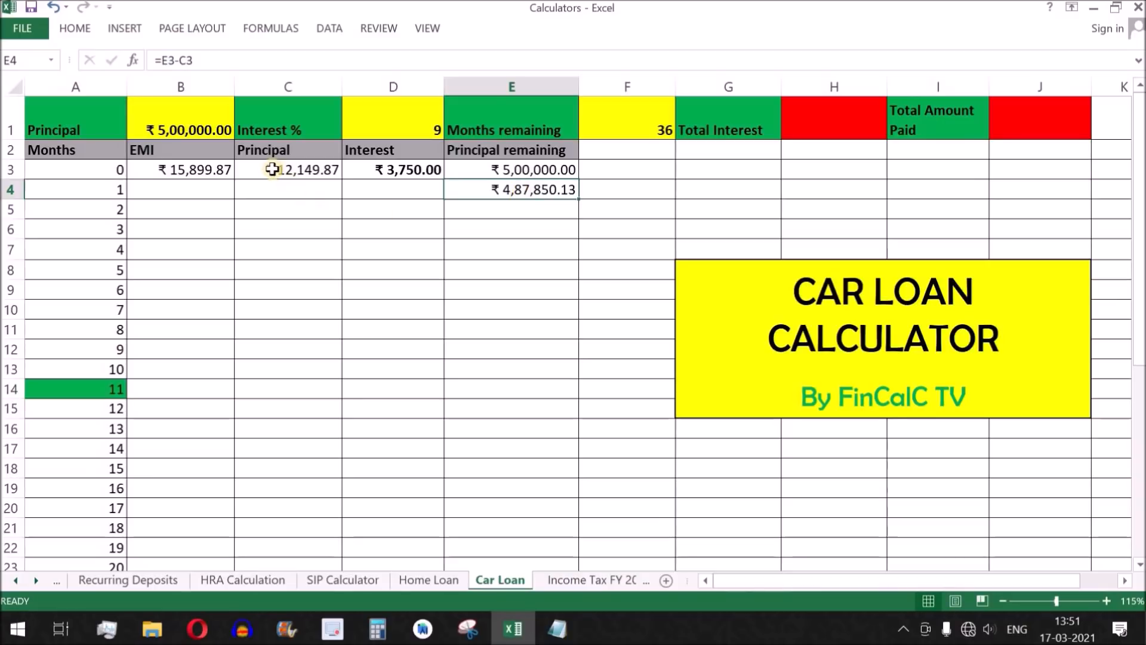
# Step: Copy the EMI, Interest and Principal formulas from row 3 down into row 4 for month 1
pyautogui.click(272, 169)
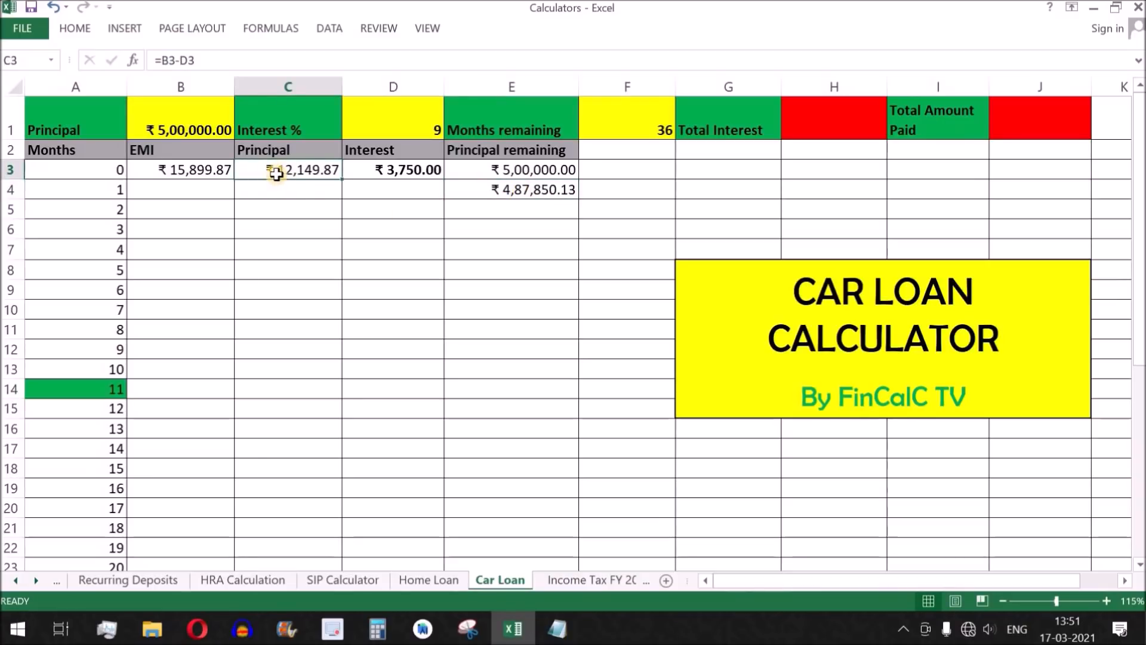
pyautogui.click(199, 171)
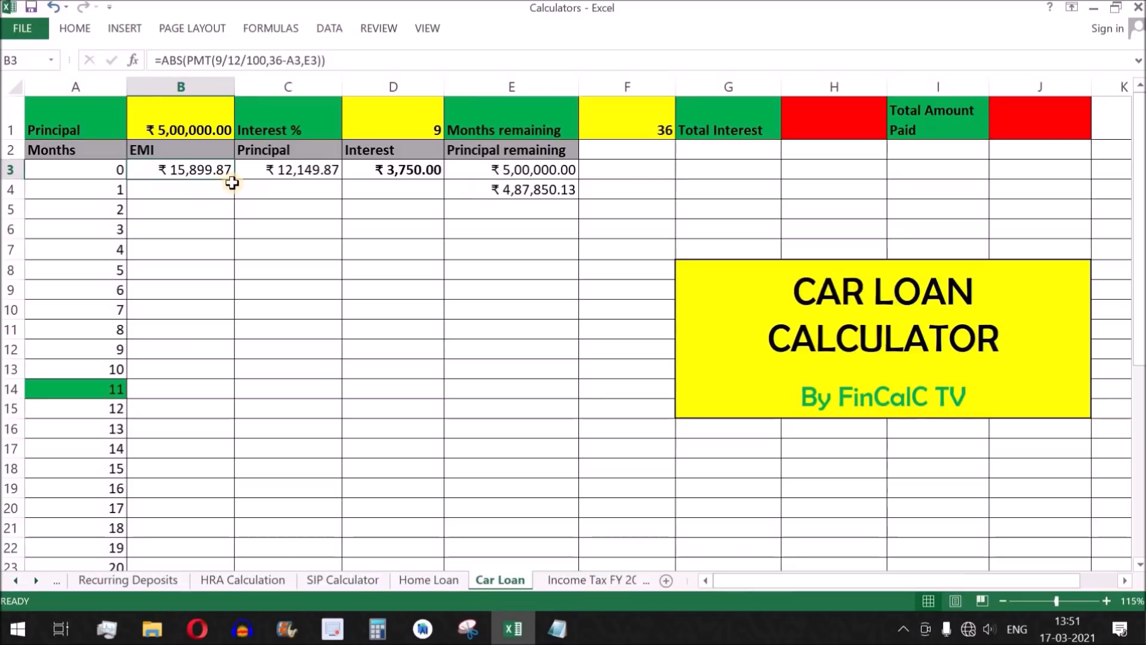
pyautogui.moveTo(234, 178); pyautogui.dragTo(233, 195)
pyautogui.click(200, 191)
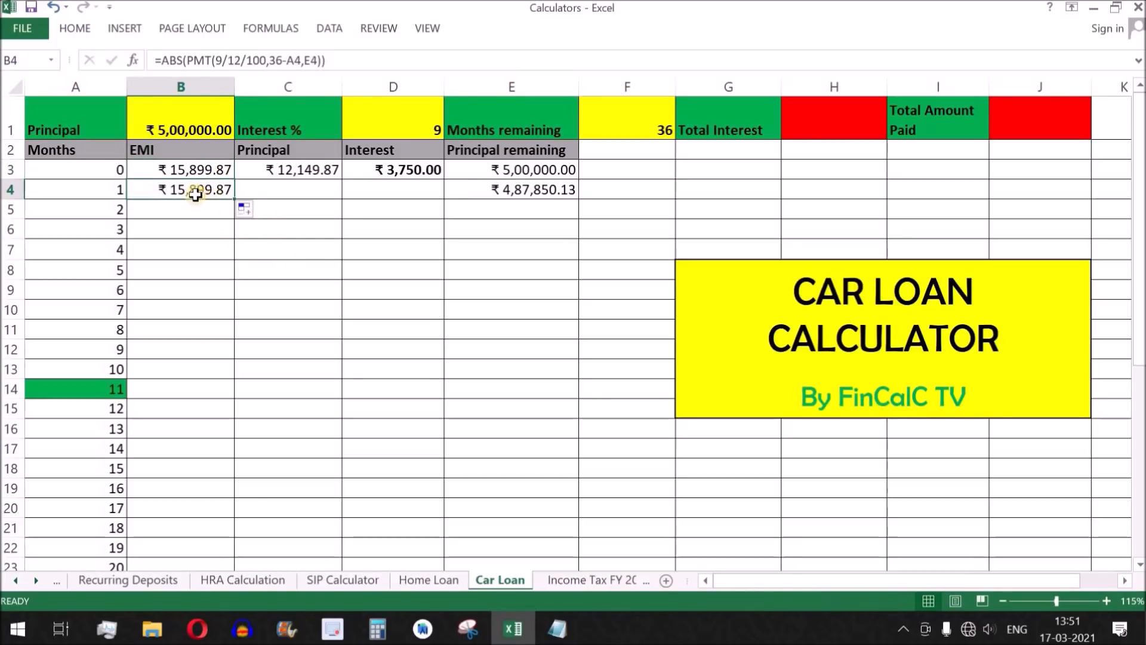
pyautogui.click(427, 187)
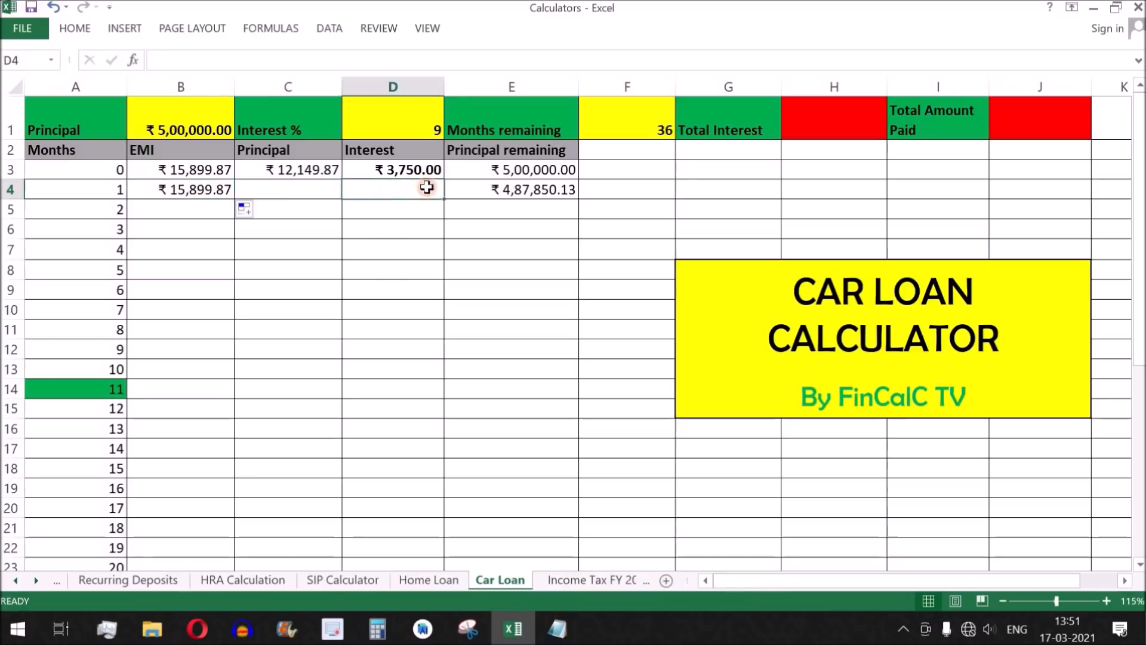
pyautogui.press('Up')
pyautogui.moveTo(445, 179); pyautogui.dragTo(444, 195)
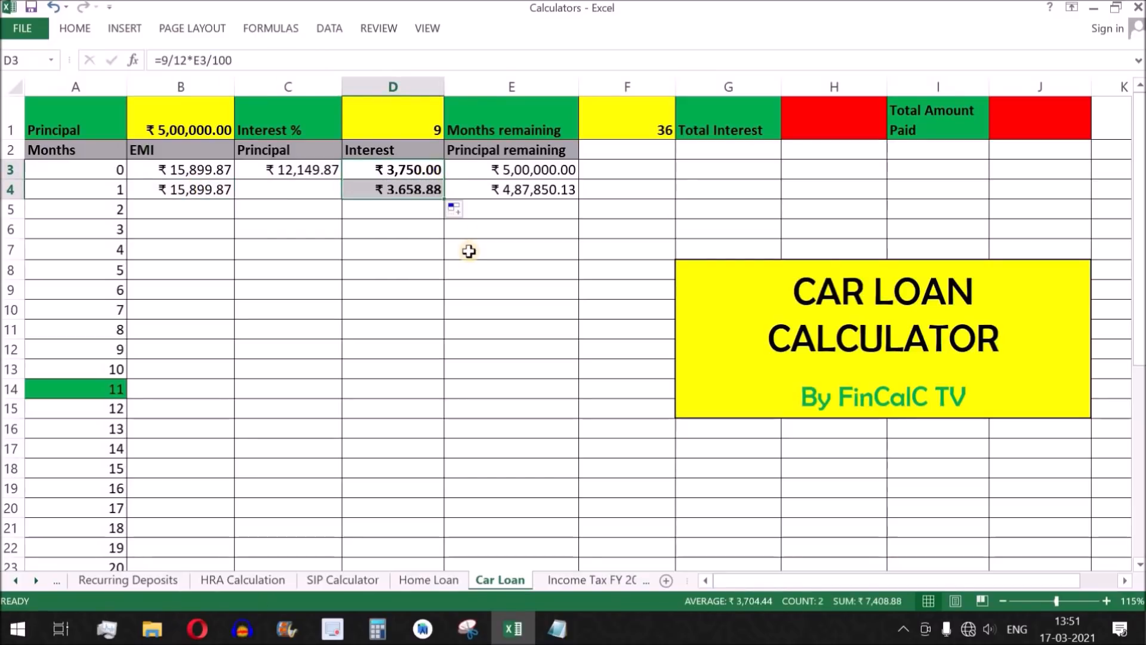
pyautogui.click(307, 167)
pyautogui.moveTo(343, 180); pyautogui.dragTo(343, 200)
pyautogui.click(414, 197)
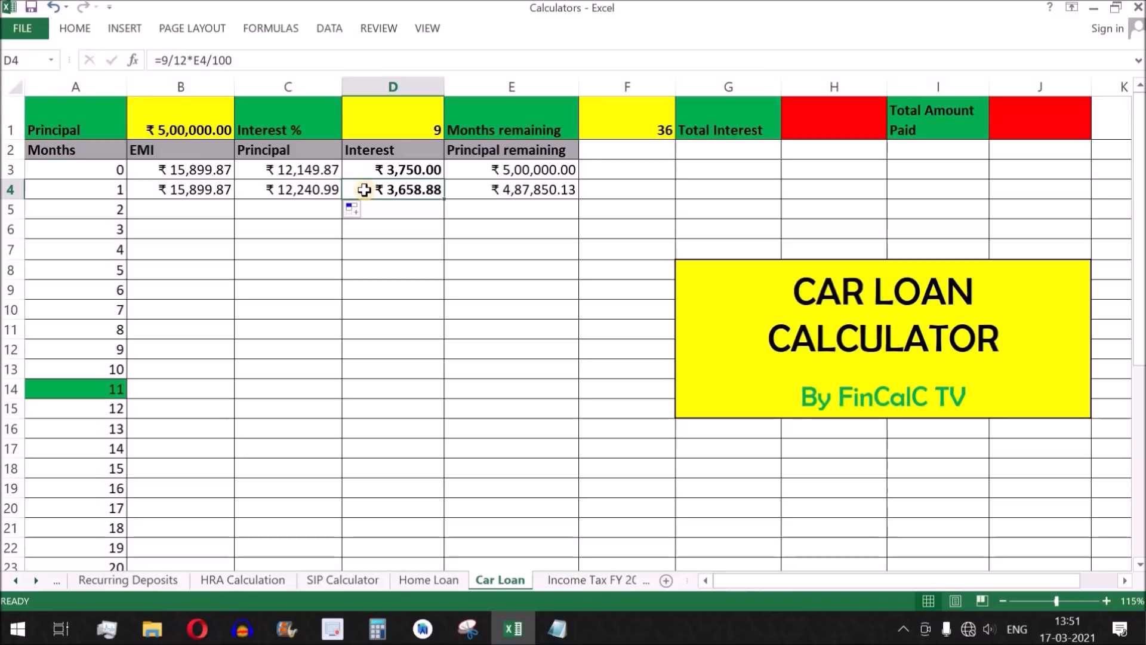
# Step: Fill the Principal remaining formula from E4 down to E9, covering months 2 to 6
pyautogui.click(488, 191)
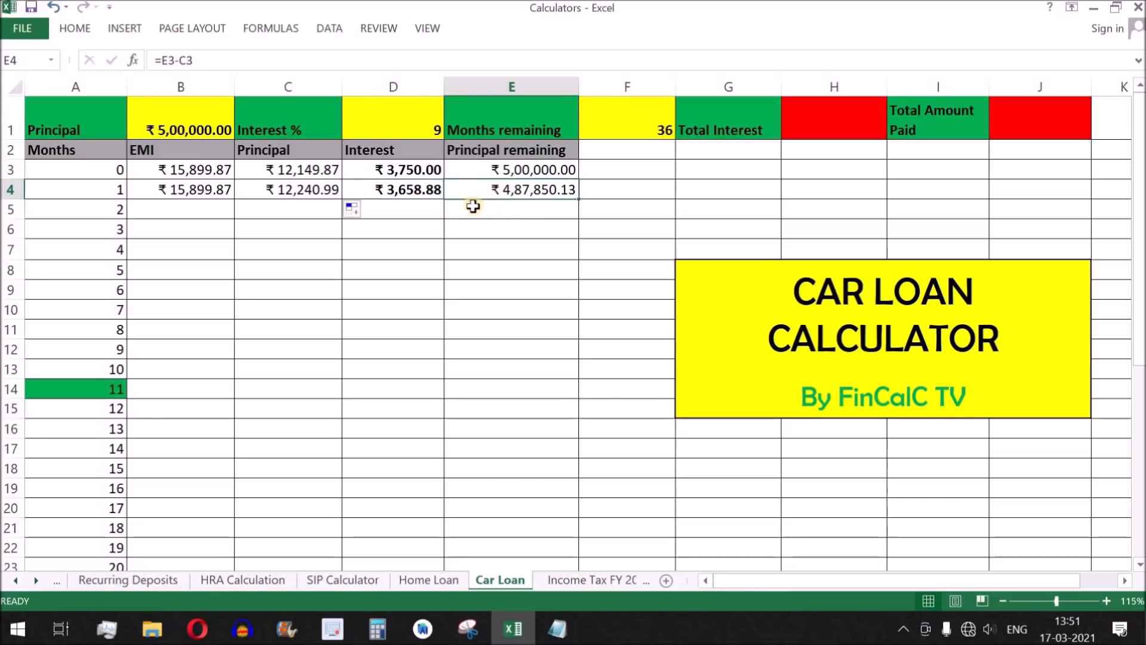
pyautogui.click(410, 190)
pyautogui.click(525, 188)
pyautogui.moveTo(578, 200); pyautogui.dragTo(578, 299)
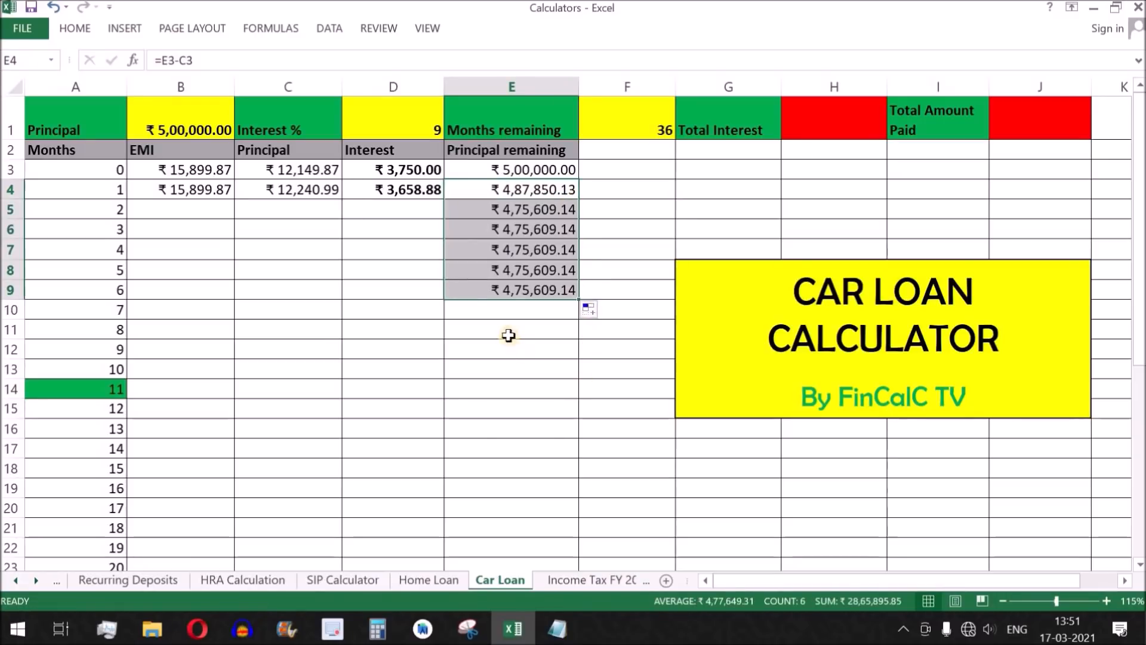
# Step: Fill the EMI, Interest and Principal formulas from row 4 down to row 9, covering months 2 to 6
pyautogui.click(212, 192)
pyautogui.moveTo(233, 199); pyautogui.dragTo(241, 299)
pyautogui.click(409, 195)
pyautogui.moveTo(443, 199); pyautogui.dragTo(442, 298)
pyautogui.click(302, 189)
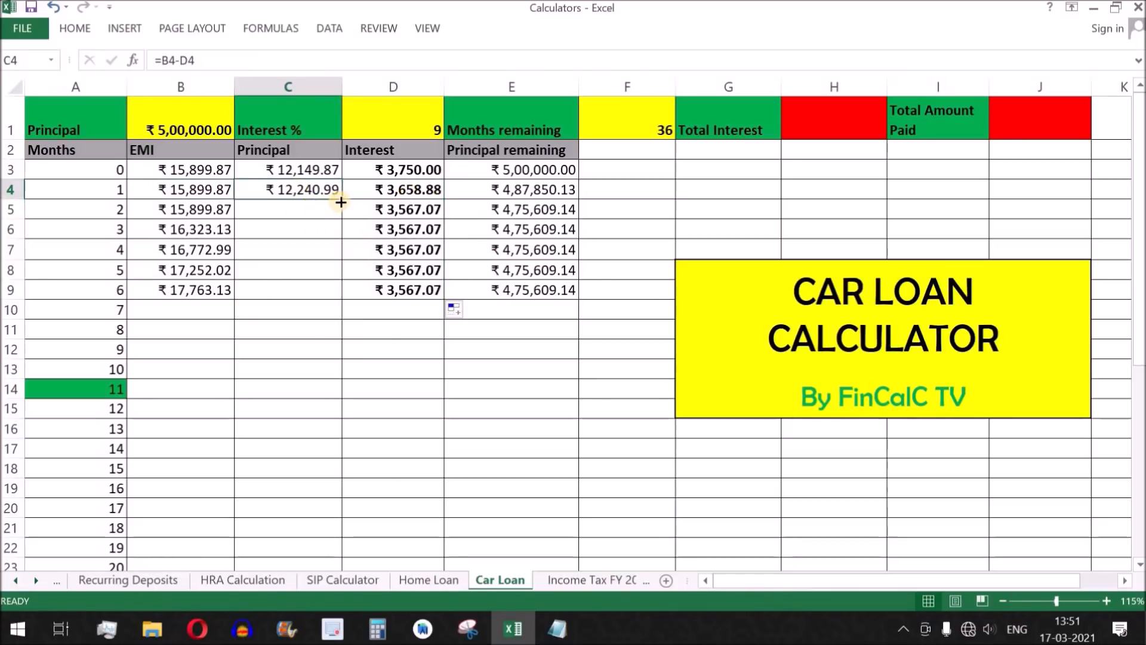
pyautogui.moveTo(345, 202); pyautogui.dragTo(344, 298)
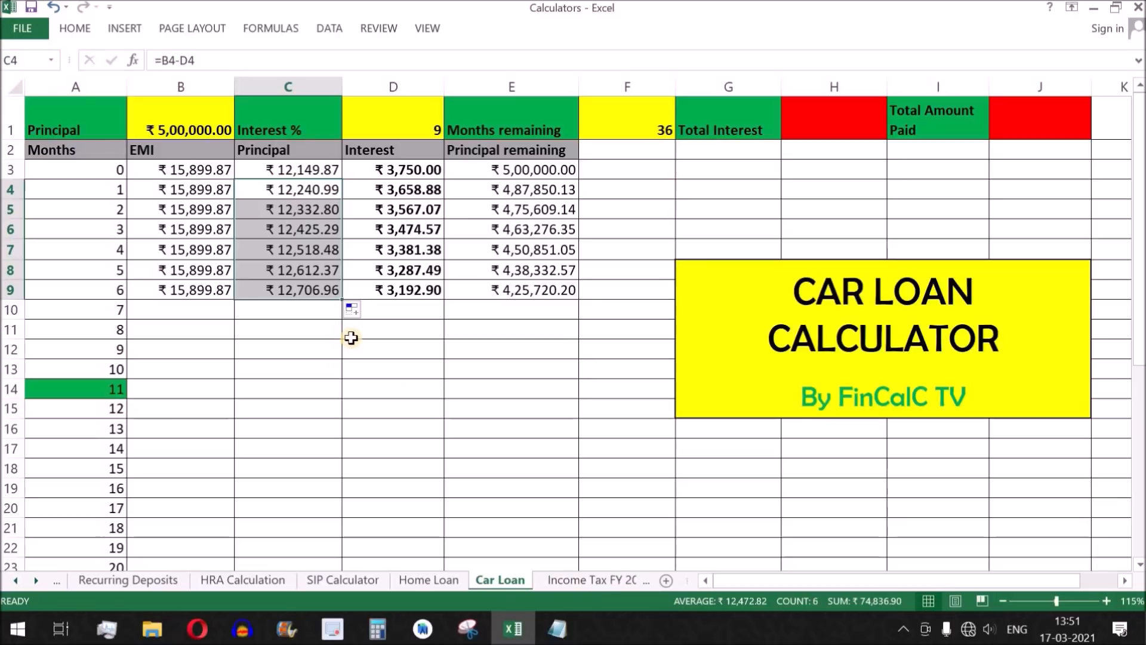
# Step: Compare how the Interest, Principal and EMI amounts develop across months 0 to 6 in rows 3 to 9, and check the Principal remaining in E9
pyautogui.moveTo(366, 172); pyautogui.dragTo(391, 273)
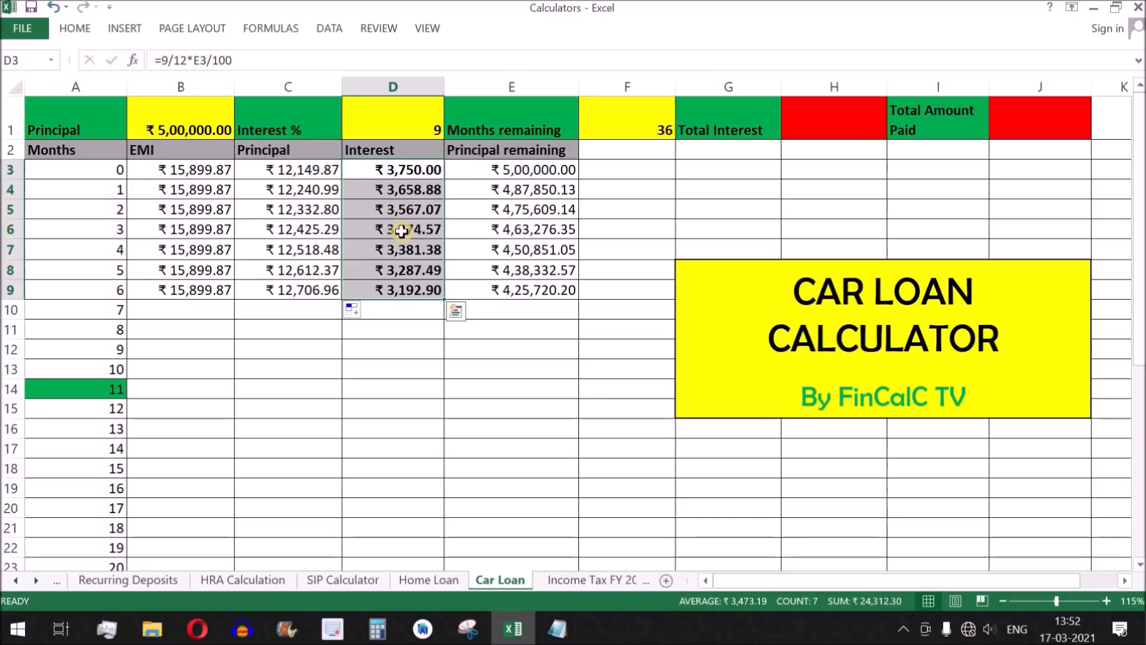
pyautogui.moveTo(376, 174); pyautogui.dragTo(373, 291)
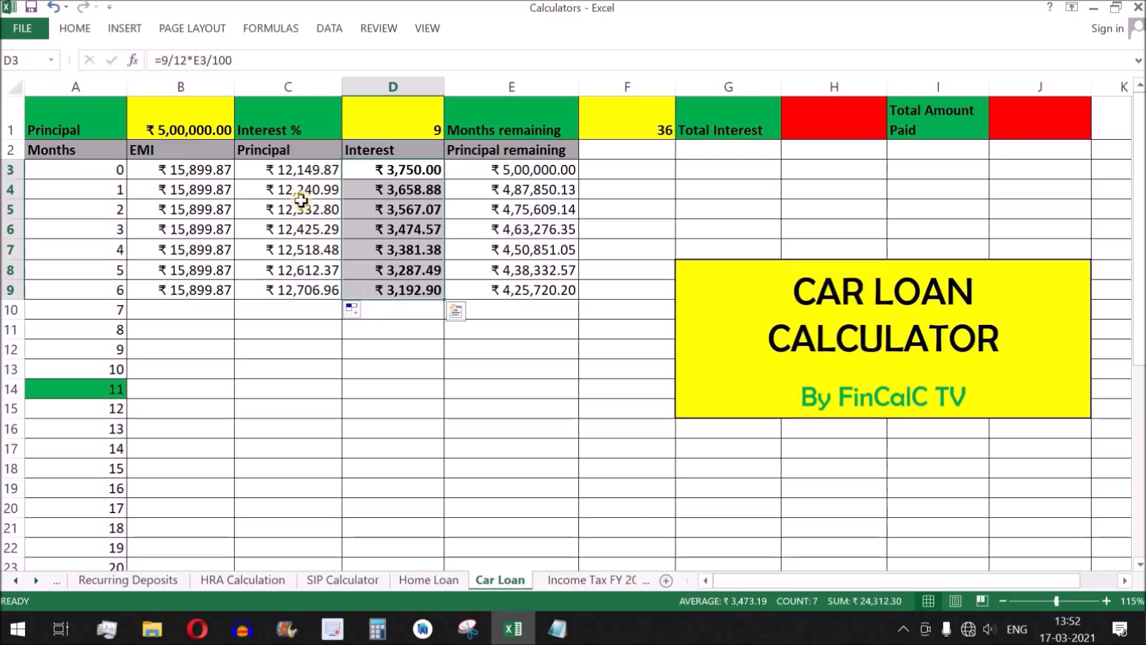
pyautogui.moveTo(261, 170); pyautogui.dragTo(267, 288)
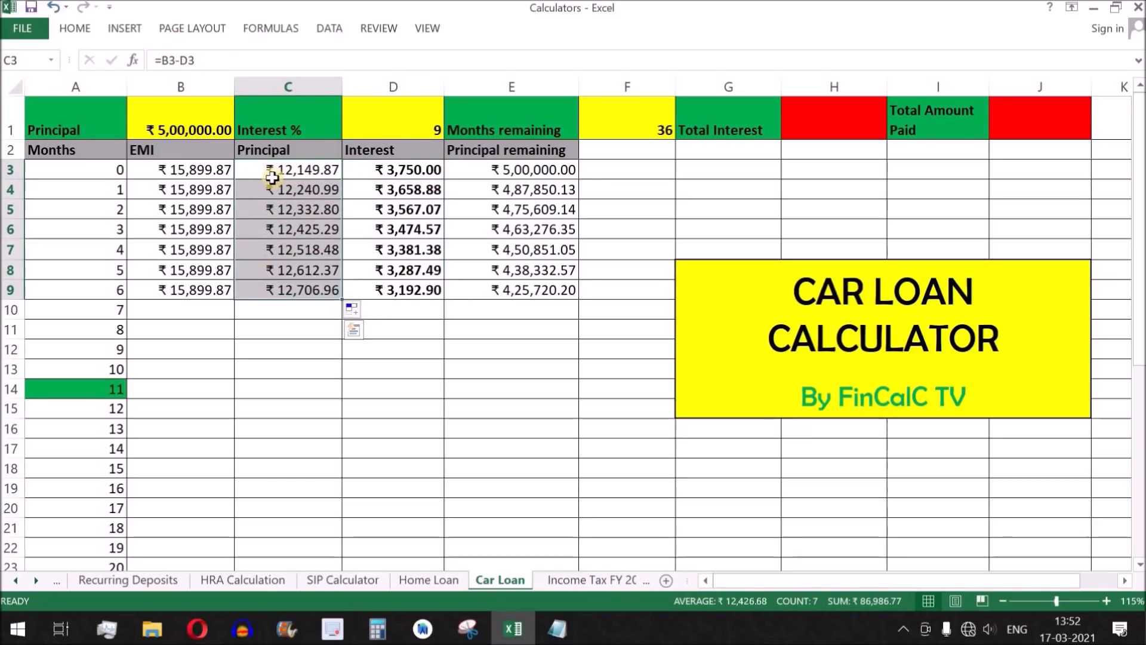
pyautogui.click(270, 177)
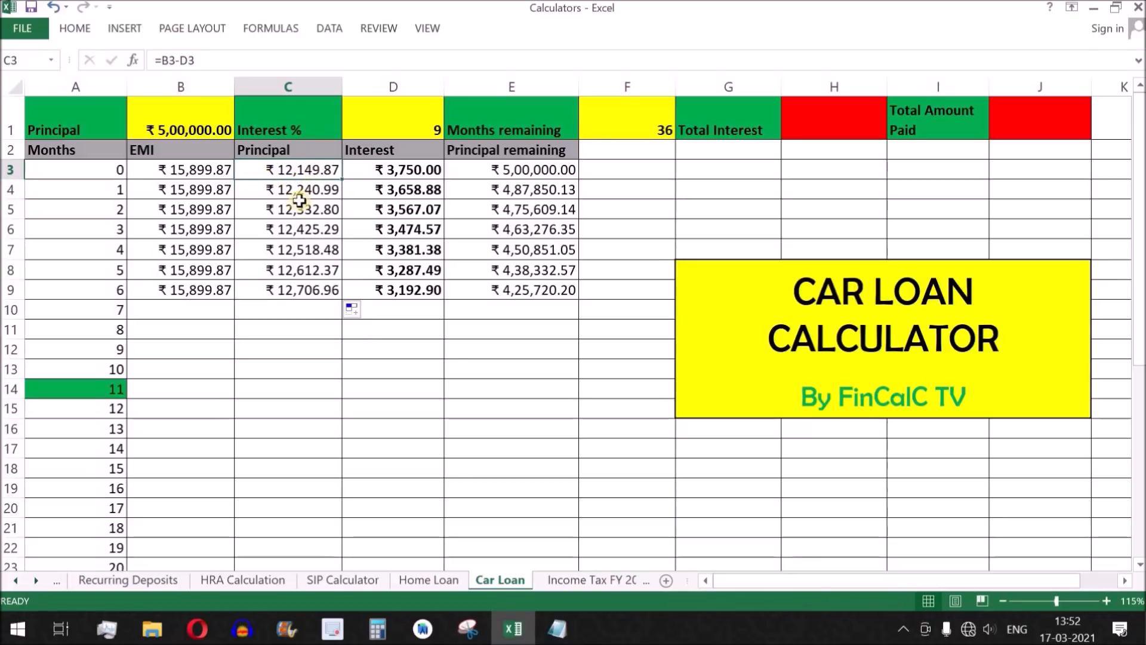
pyautogui.click(278, 191)
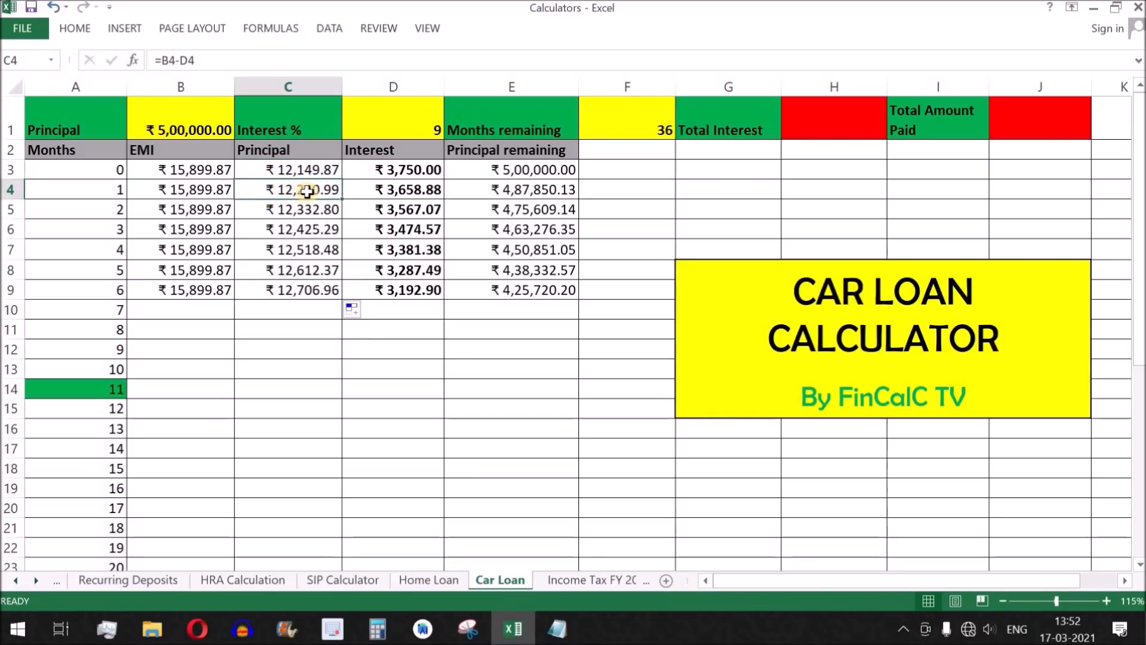
pyautogui.click(302, 211)
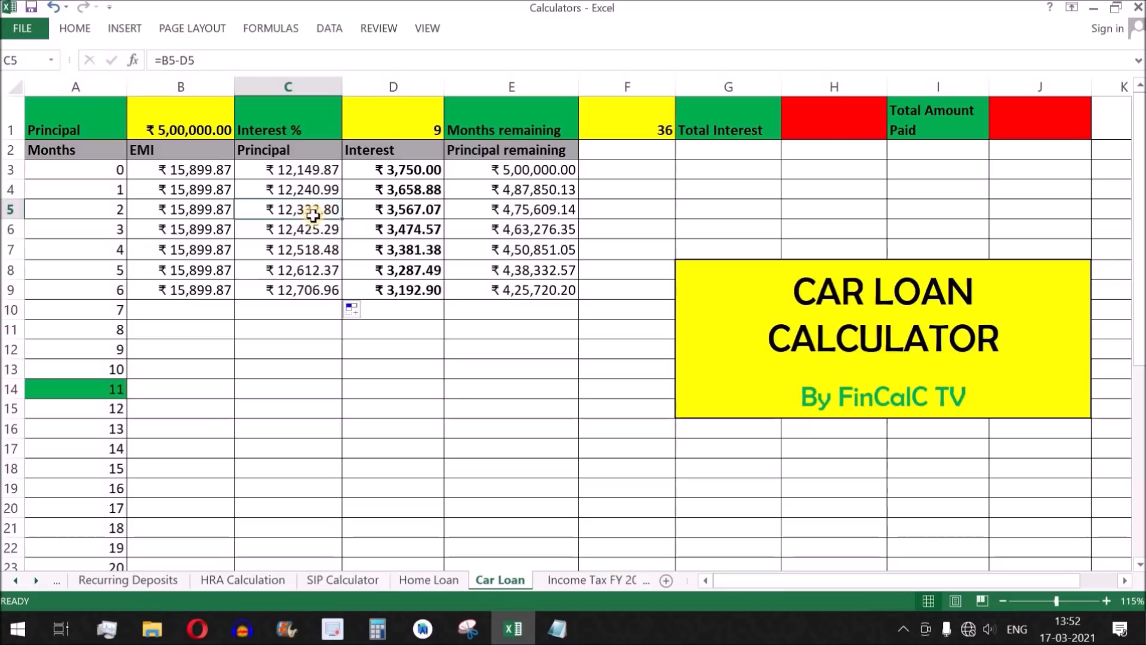
pyautogui.moveTo(269, 173); pyautogui.dragTo(266, 290)
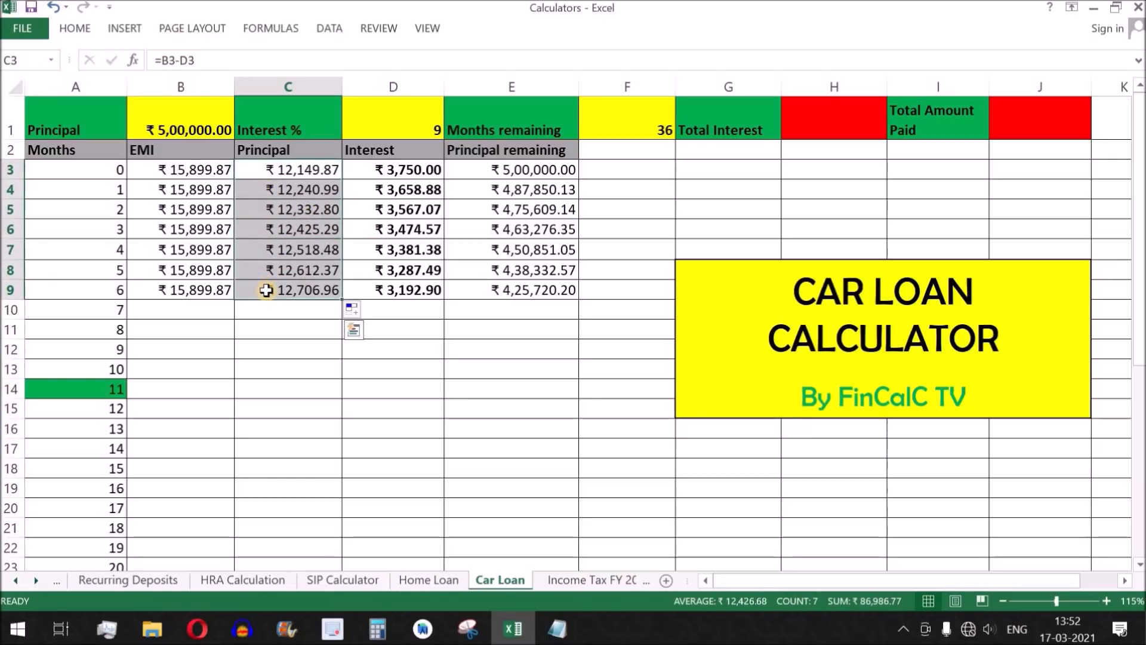
pyautogui.moveTo(397, 177); pyautogui.dragTo(359, 292)
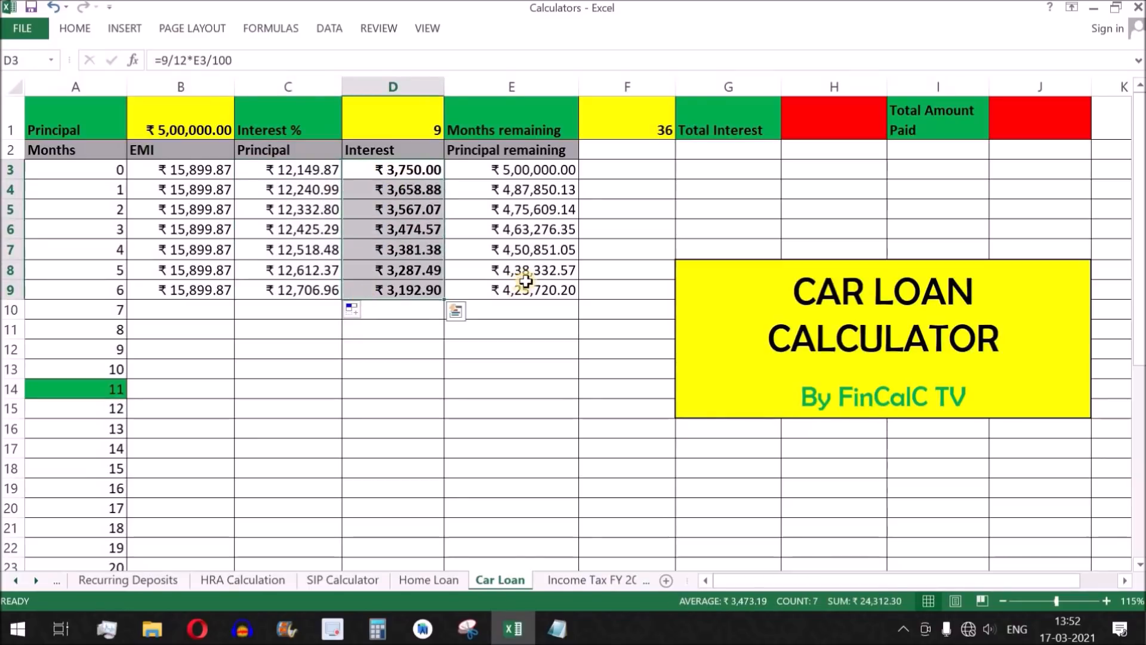
pyautogui.click(513, 295)
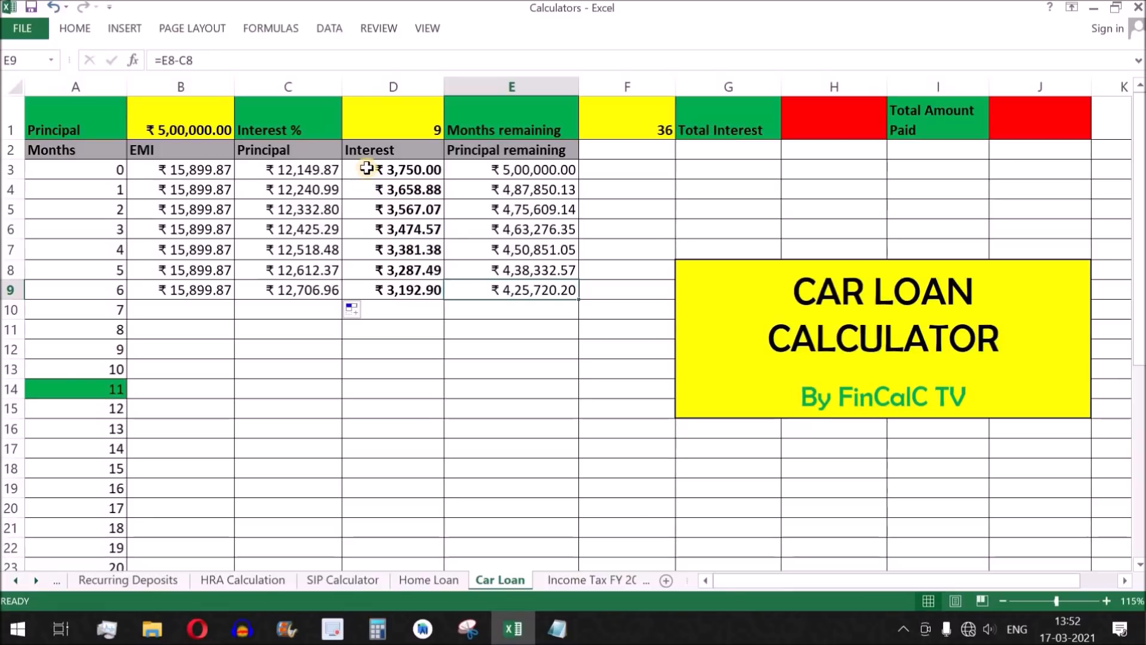
pyautogui.moveTo(363, 169); pyautogui.dragTo(352, 292)
pyautogui.moveTo(194, 171); pyautogui.dragTo(195, 290)
pyautogui.moveTo(349, 171); pyautogui.dragTo(363, 291)
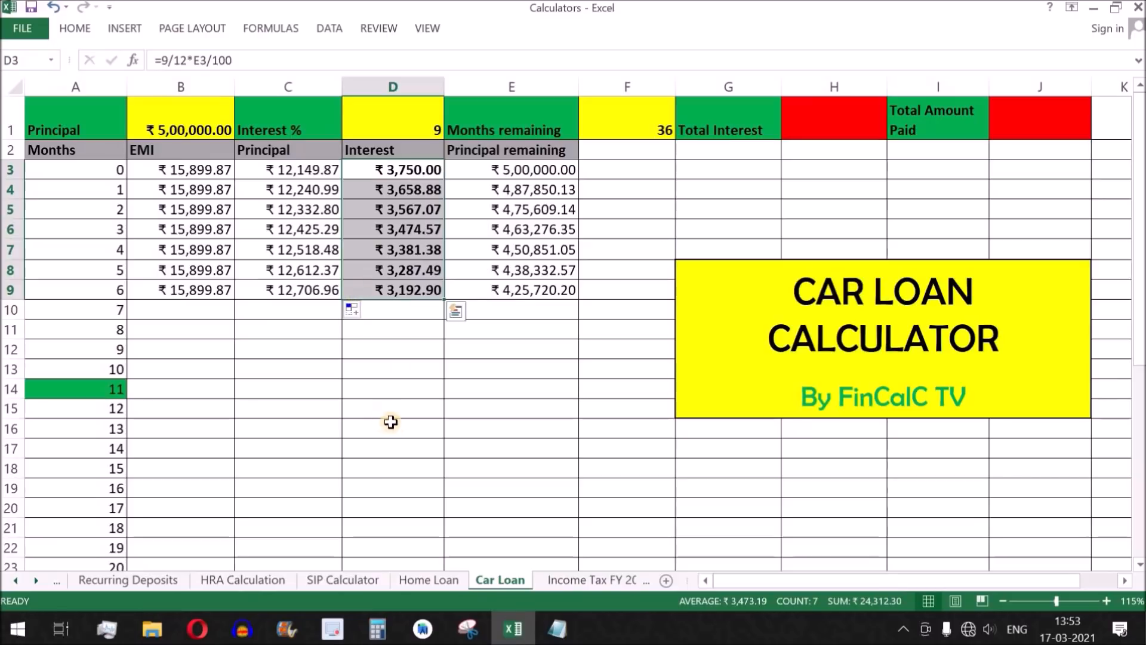
# Step: Fill the Principal remaining, EMI, Principal and Interest formulas from row 9 down to month 35 in row 38
pyautogui.click(562, 291)
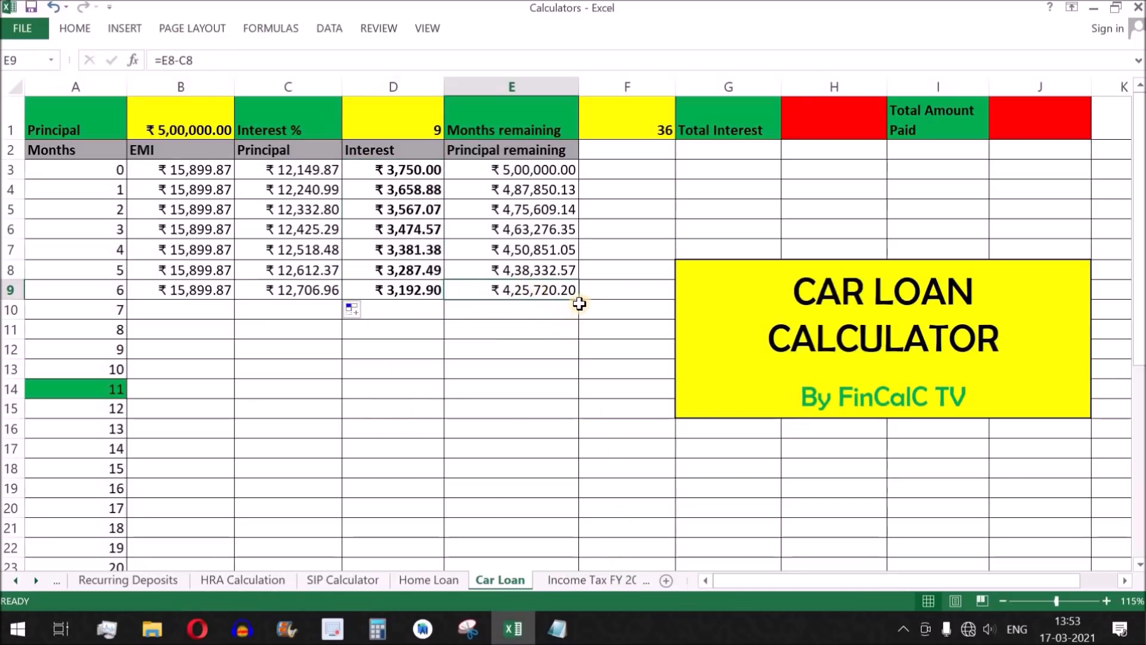
pyautogui.doubleClick(580, 300)
pyautogui.click(197, 291)
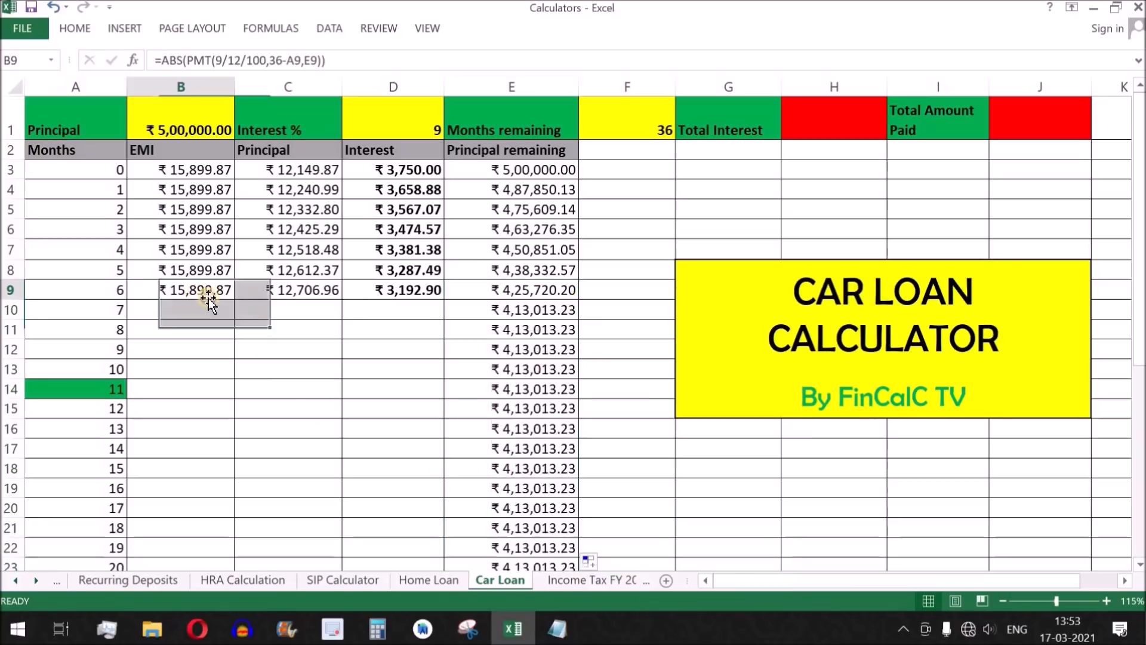
pyautogui.doubleClick(233, 299)
pyautogui.click(302, 290)
pyautogui.doubleClick(341, 299)
pyautogui.click(402, 290)
pyautogui.doubleClick(443, 299)
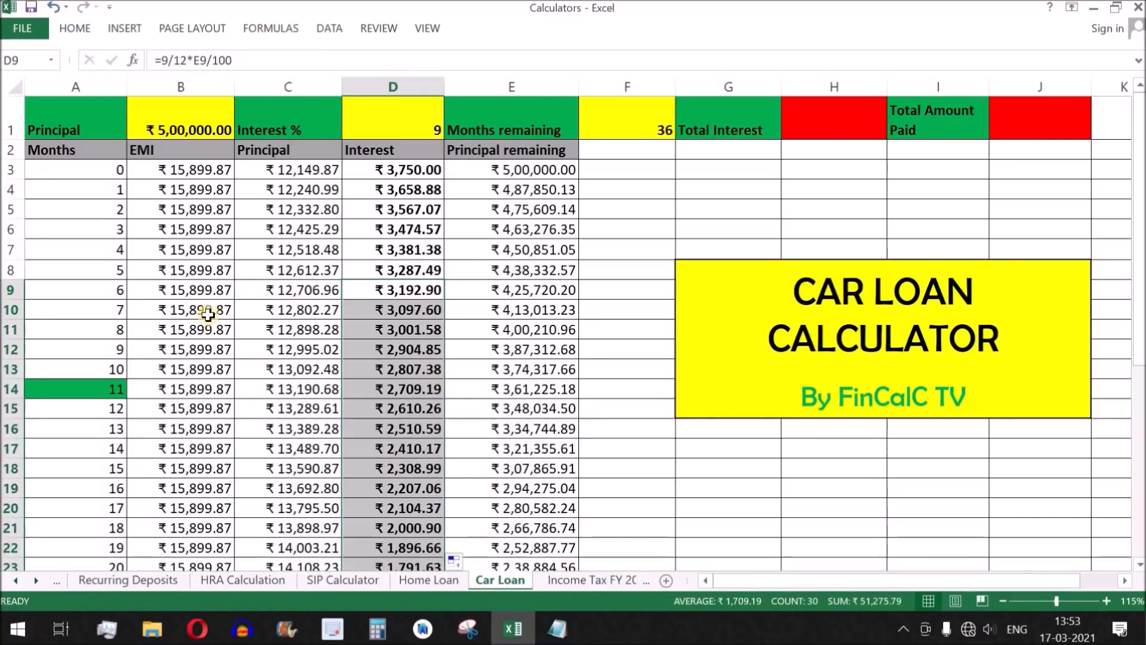
# Step: Review the month numbers in A3:A38 and examine the Interest amounts in column D, starting with month 0 in D3
pyautogui.scroll(-7, 207, 315)
pyautogui.scroll(1, 180, 388)
pyautogui.click(113, 480)
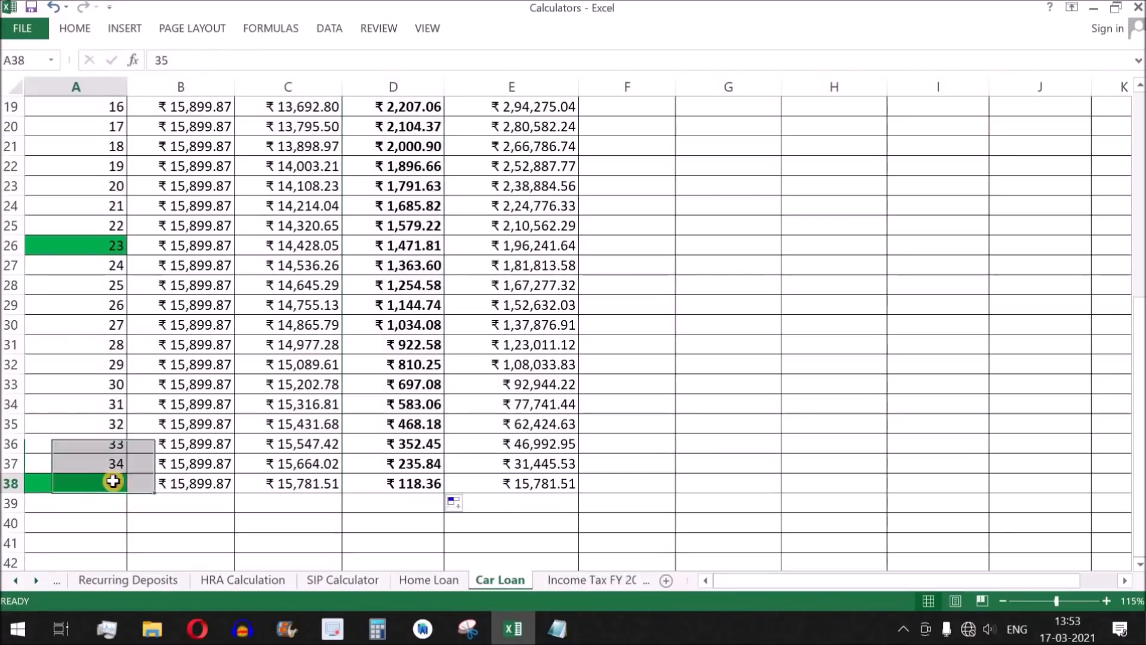
pyautogui.scroll(1, 197, 406)
pyautogui.scroll(6, 274, 323)
pyautogui.moveTo(90, 168); pyautogui.dragTo(73, 519)
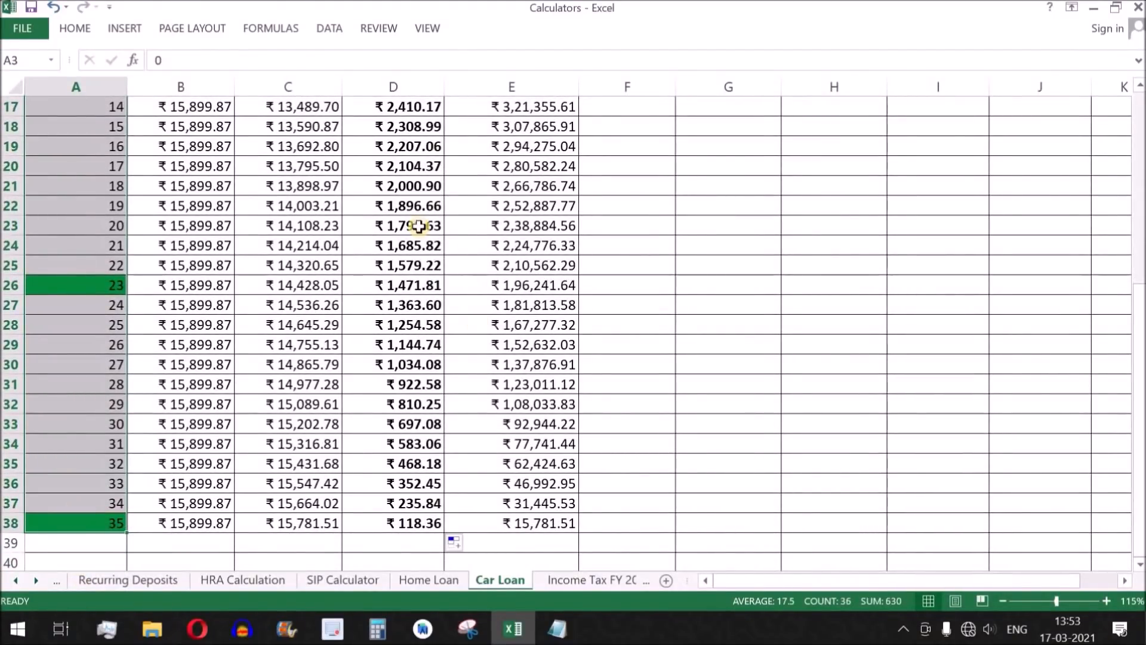
pyautogui.scroll(5, 398, 200)
pyautogui.click(402, 151)
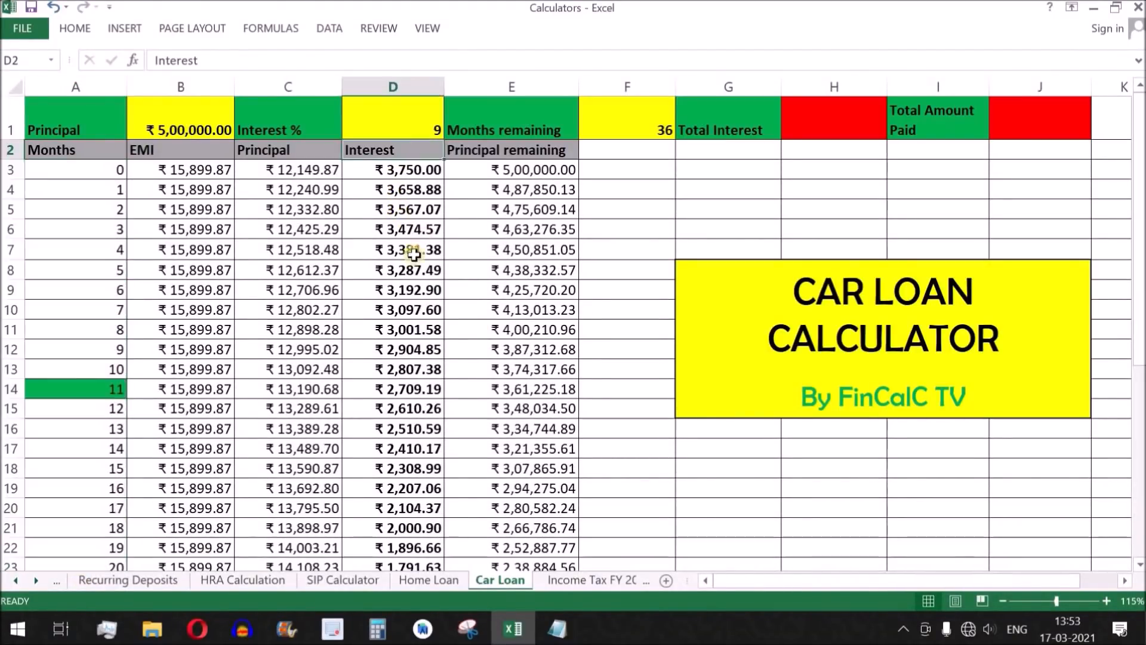
pyautogui.moveTo(409, 172); pyautogui.dragTo(435, 491)
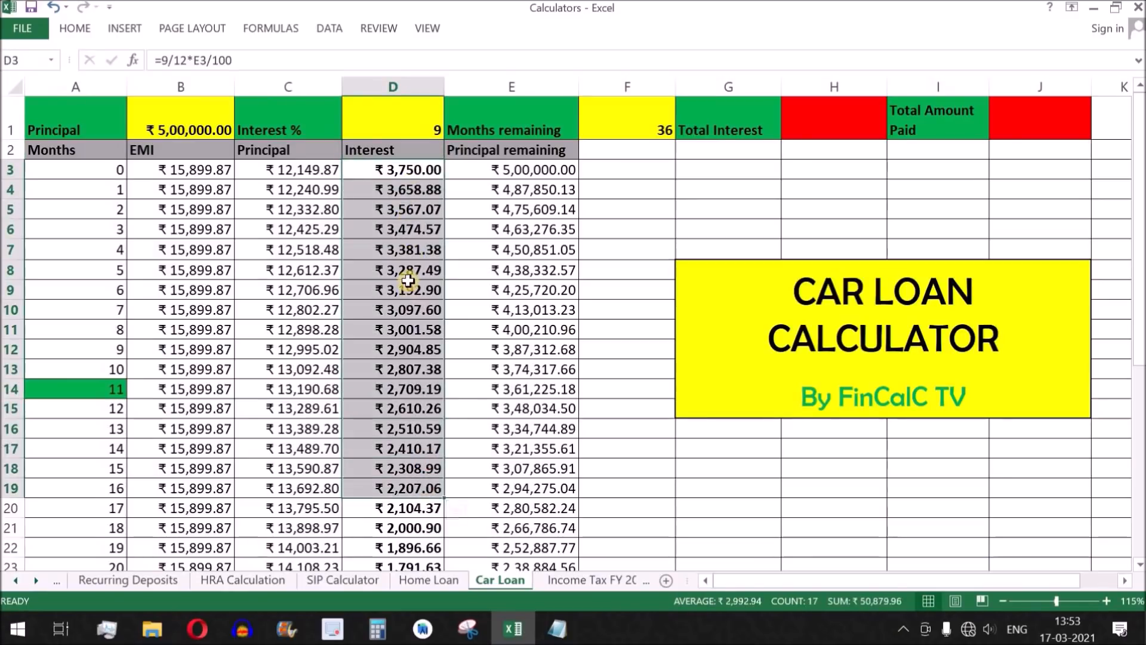
pyautogui.click(391, 172)
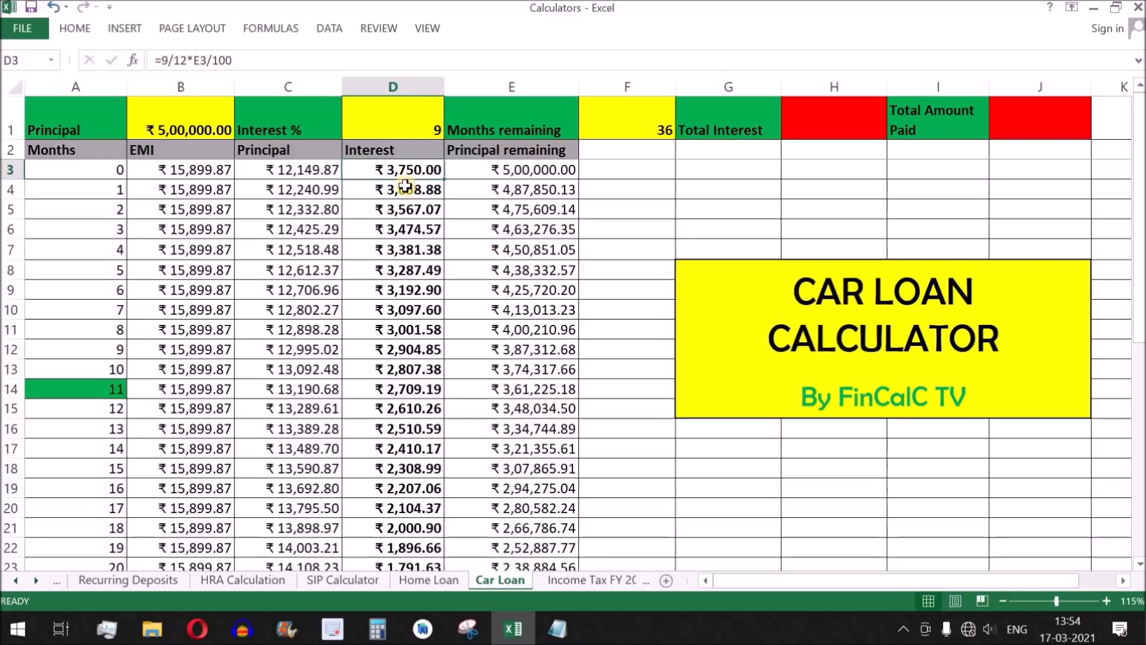
pyautogui.click(102, 174)
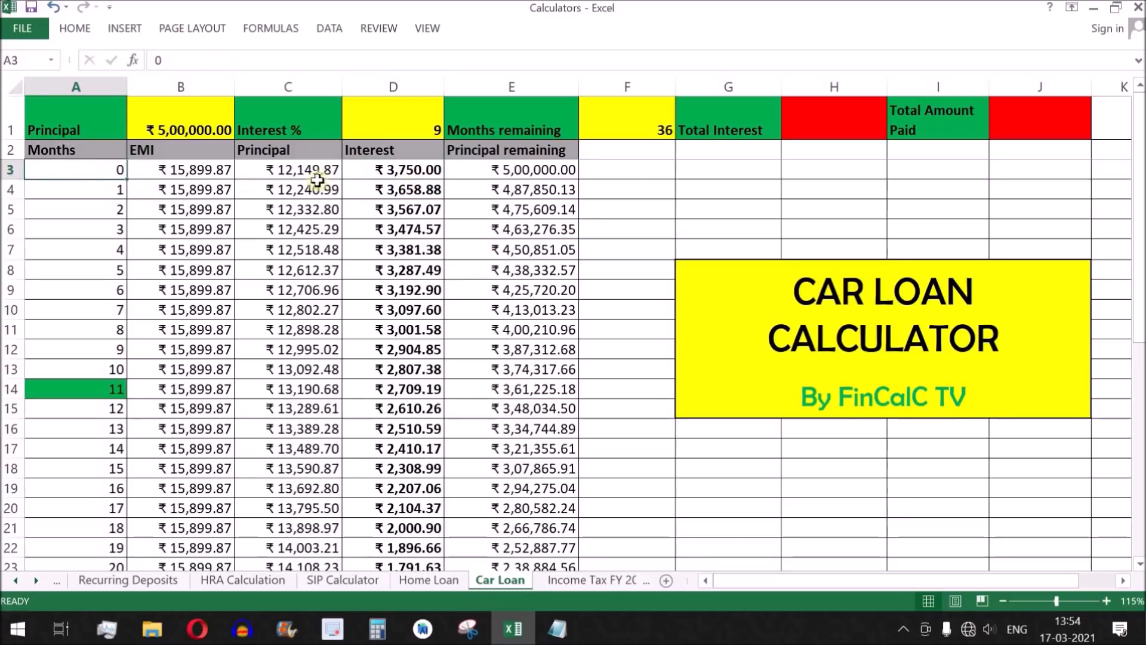
pyautogui.click(379, 174)
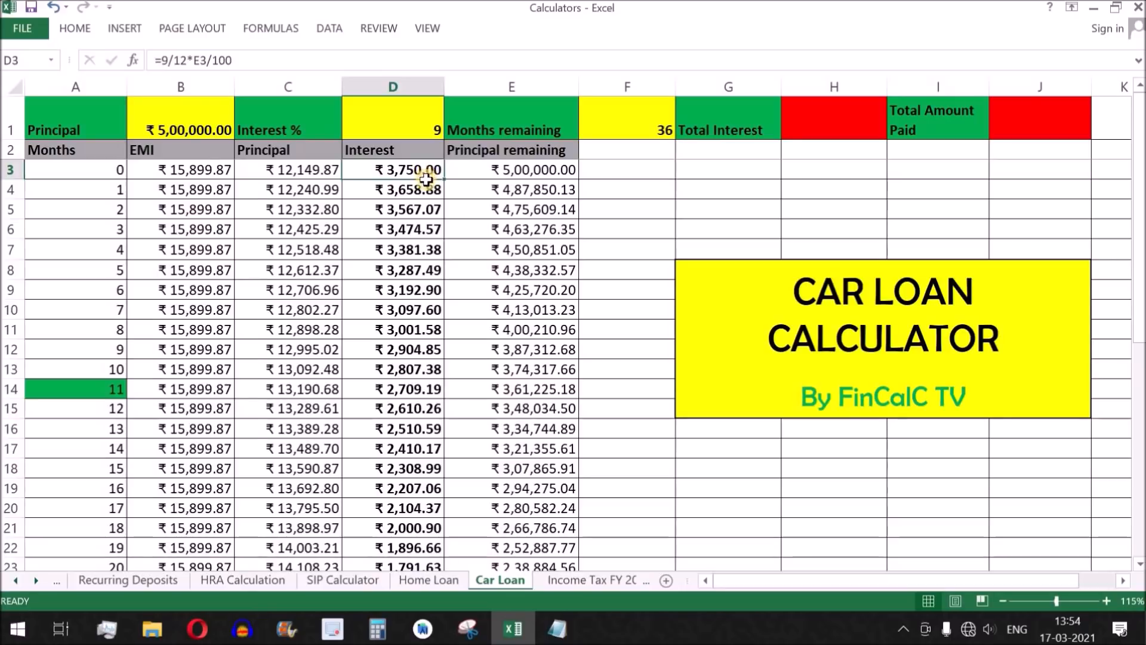
# Step: Examine the final month 35 row, checking its interest in D38 and principal in C38 against the preceding months
pyautogui.scroll(-8, 425, 179)
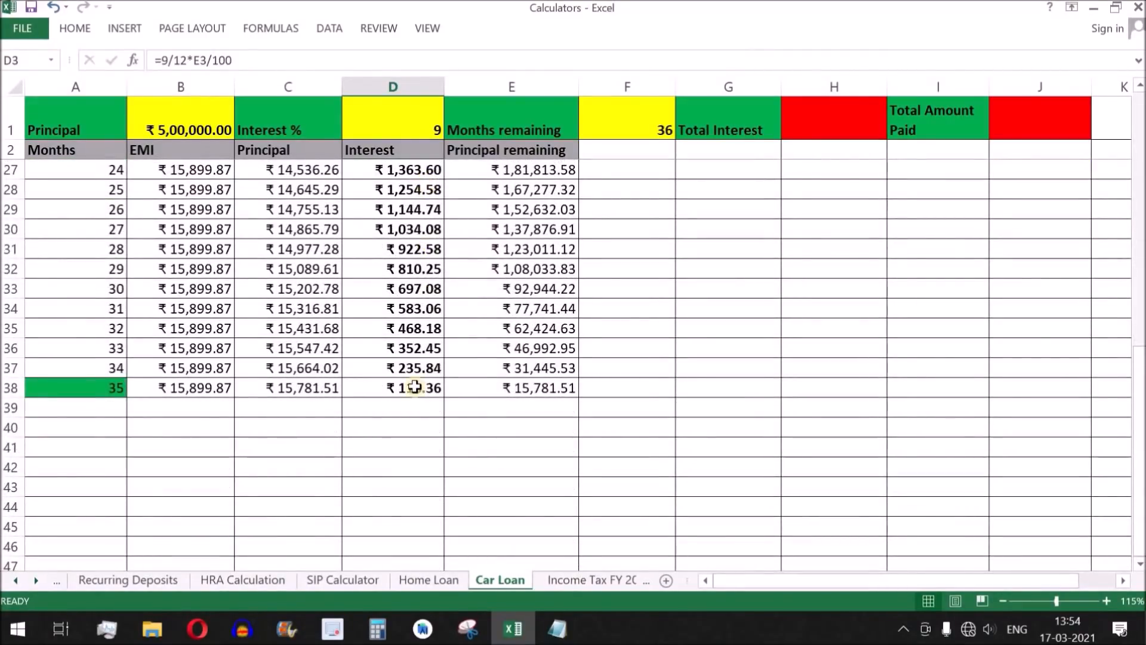
pyautogui.moveTo(94, 389); pyautogui.dragTo(397, 381)
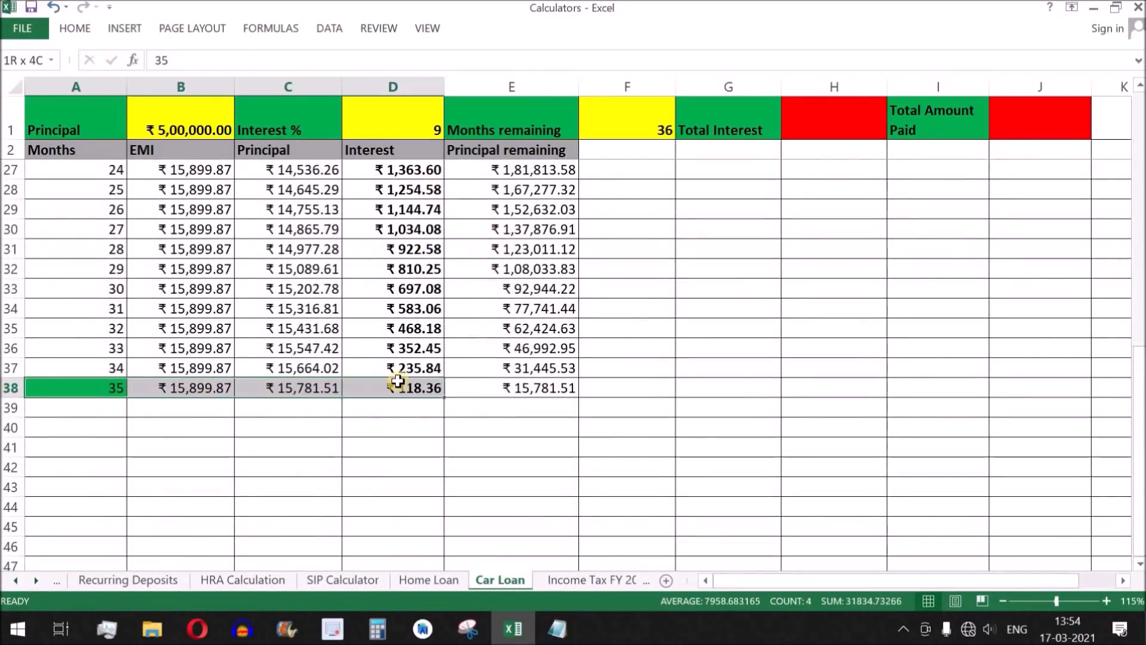
pyautogui.click(388, 393)
pyautogui.click(382, 149)
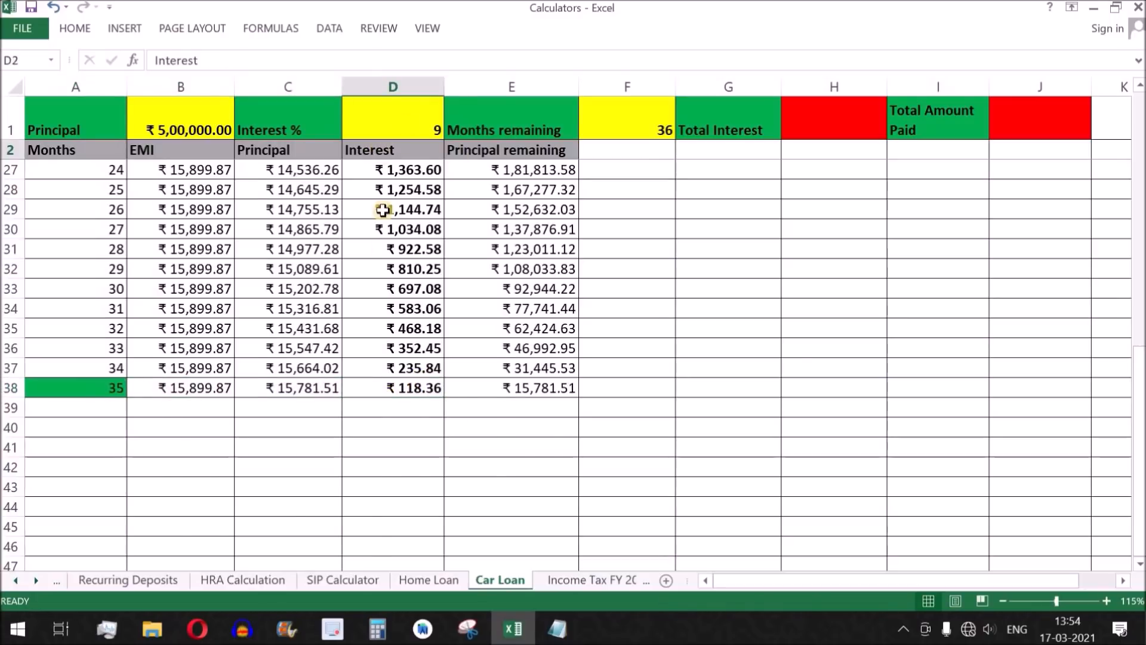
pyautogui.moveTo(382, 209); pyautogui.dragTo(379, 310)
pyautogui.scroll(-6, 374, 264)
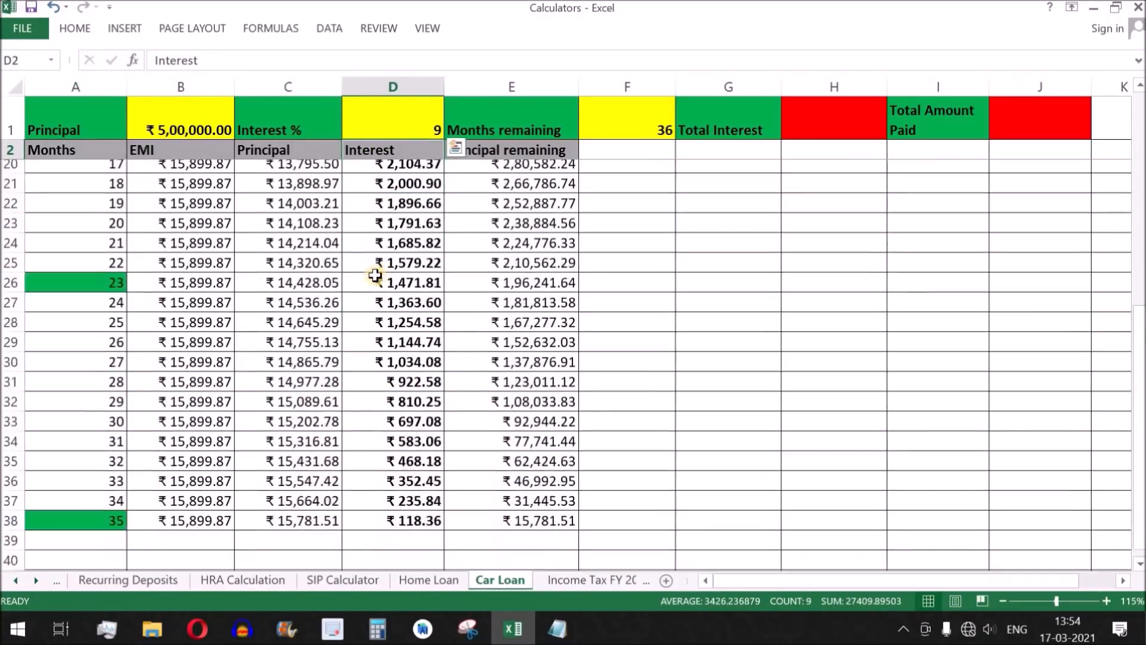
pyautogui.scroll(-2, 375, 275)
pyautogui.click(416, 399)
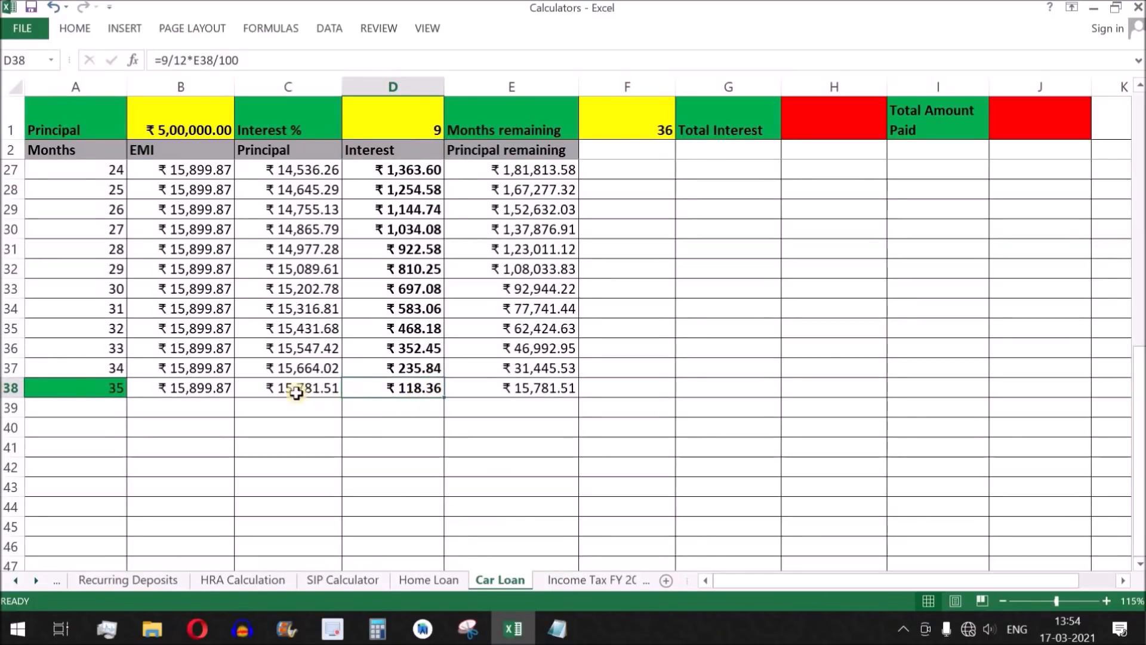
pyautogui.click(284, 394)
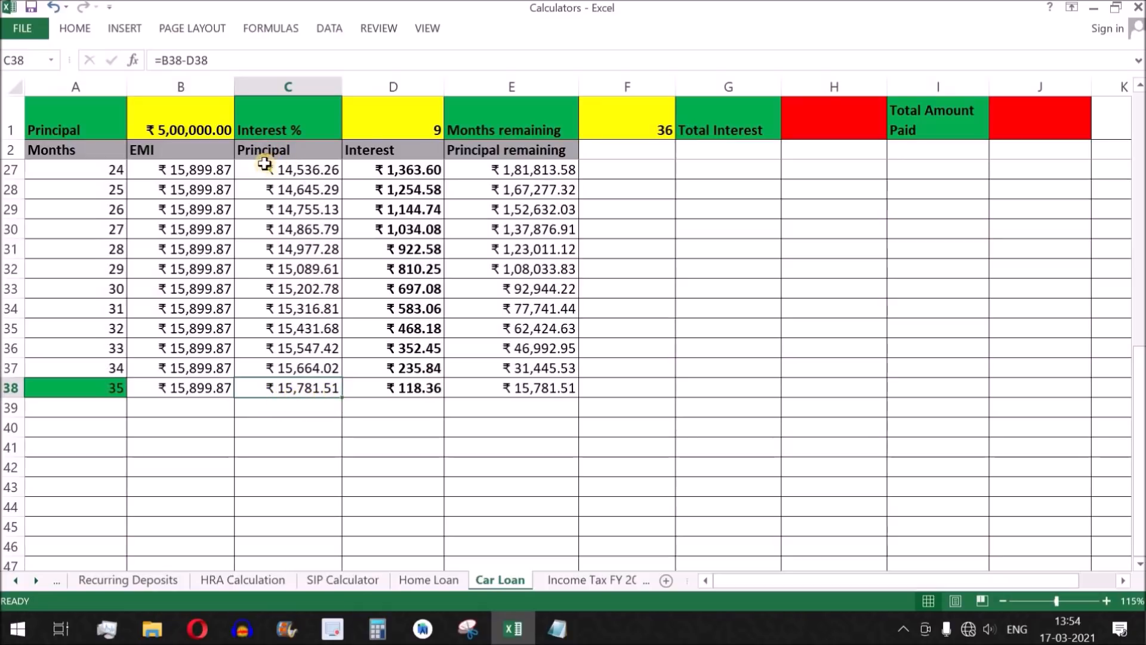
# Step: Compare the Interest and Principal columns month by month from the start of the schedule, and check the starting Principal remaining in E3
pyautogui.hotkey('ctrl', 'Home')
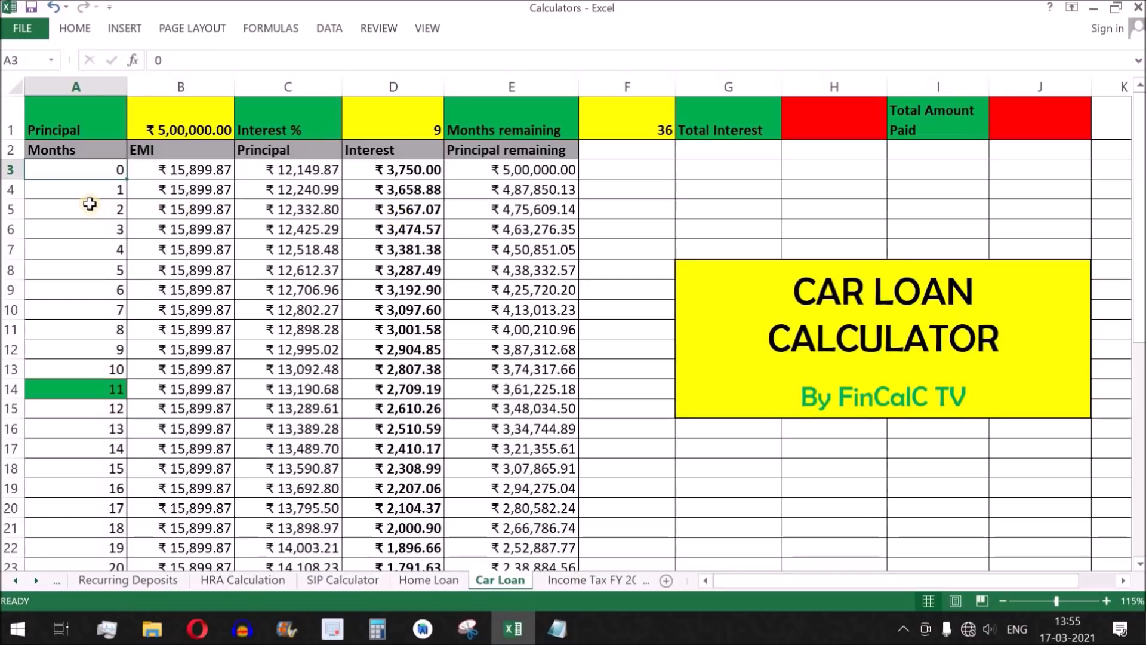
pyautogui.moveTo(85, 167); pyautogui.dragTo(108, 508)
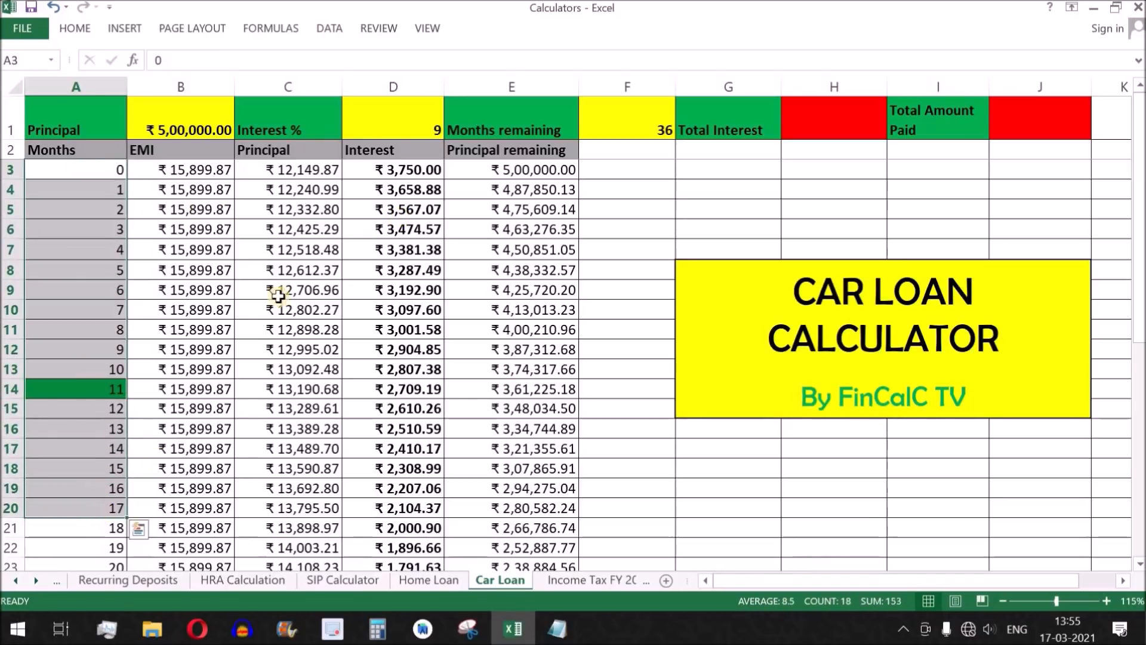
pyautogui.moveTo(392, 177); pyautogui.dragTo(379, 430)
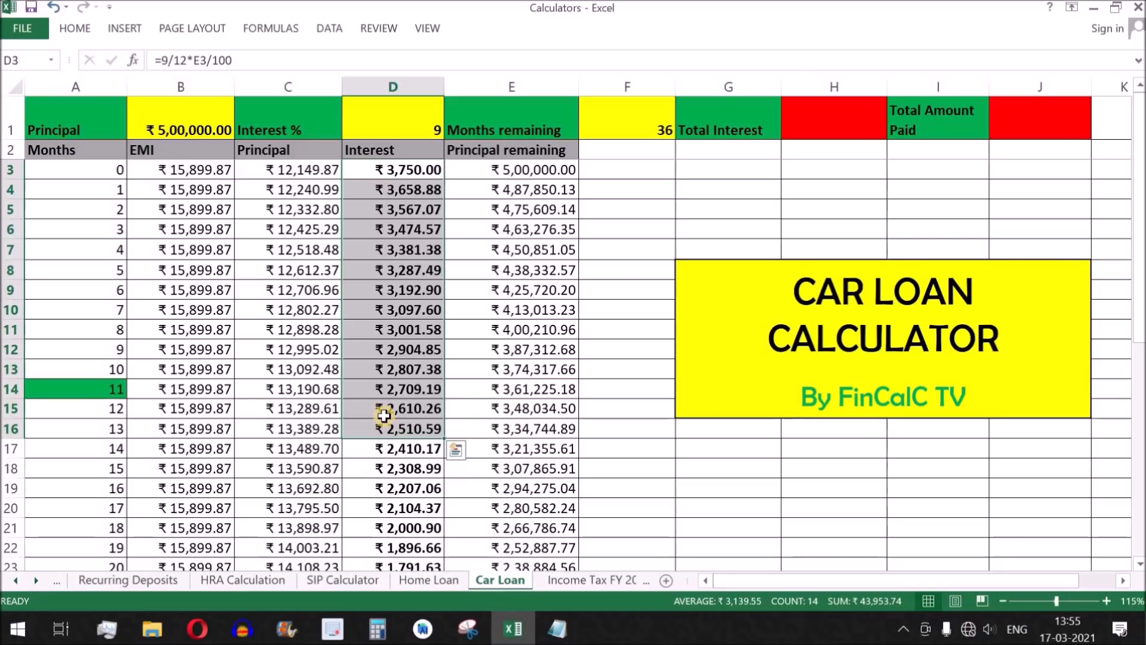
pyautogui.press('Left')
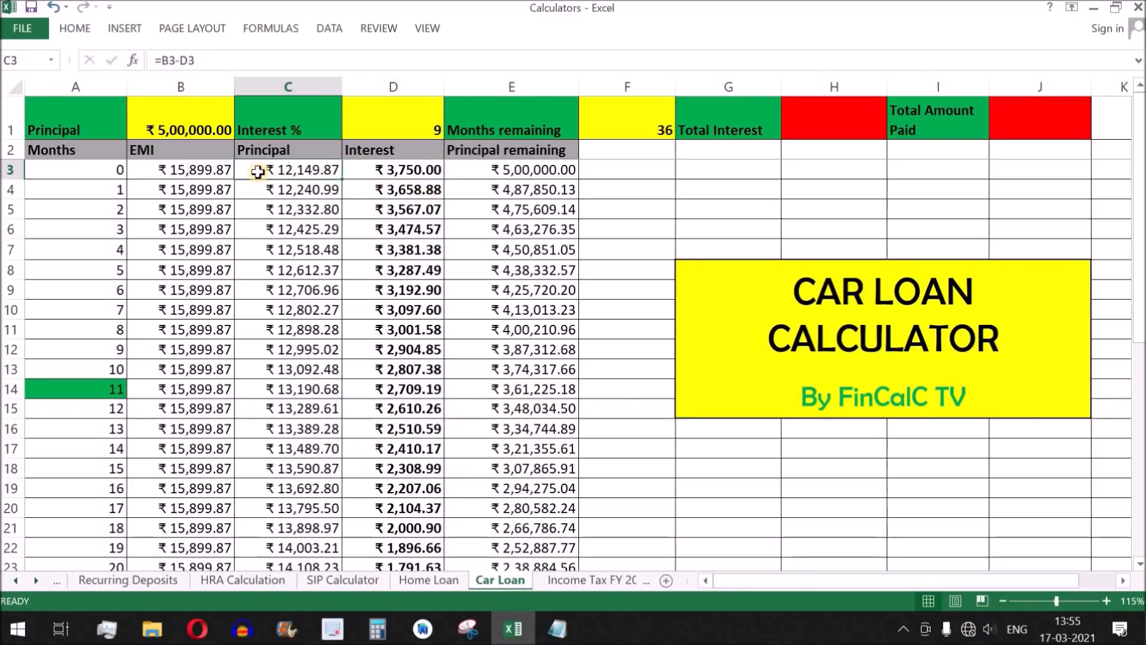
pyautogui.moveTo(258, 185); pyautogui.dragTo(298, 489)
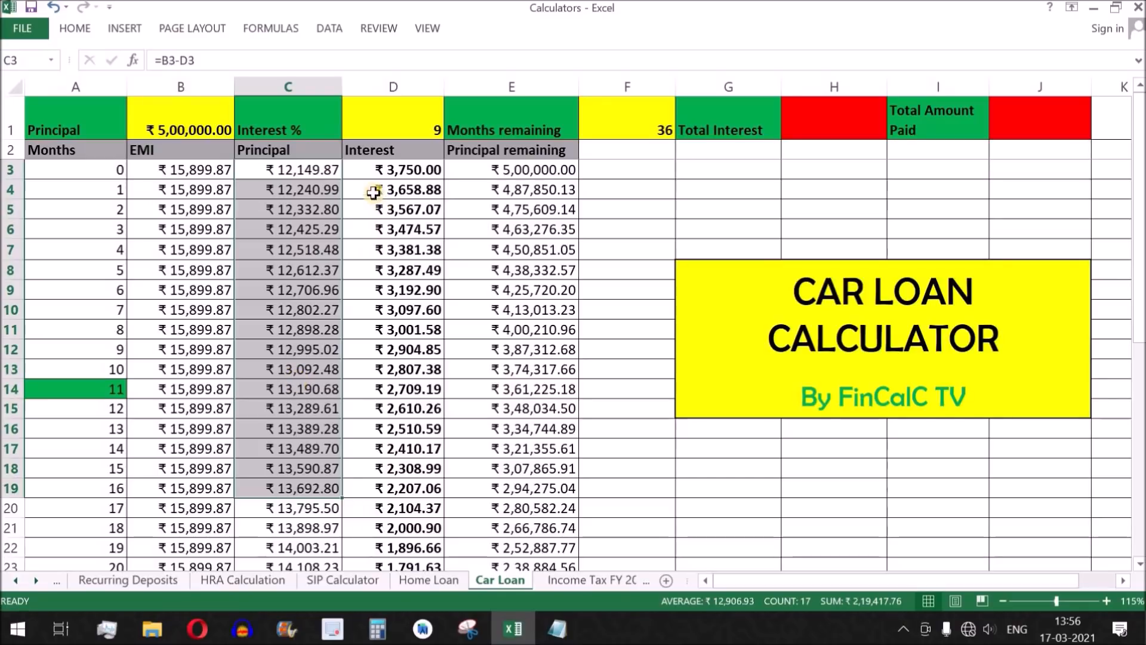
pyautogui.click(375, 172)
pyautogui.moveTo(375, 172); pyautogui.dragTo(382, 507)
pyautogui.click(393, 326)
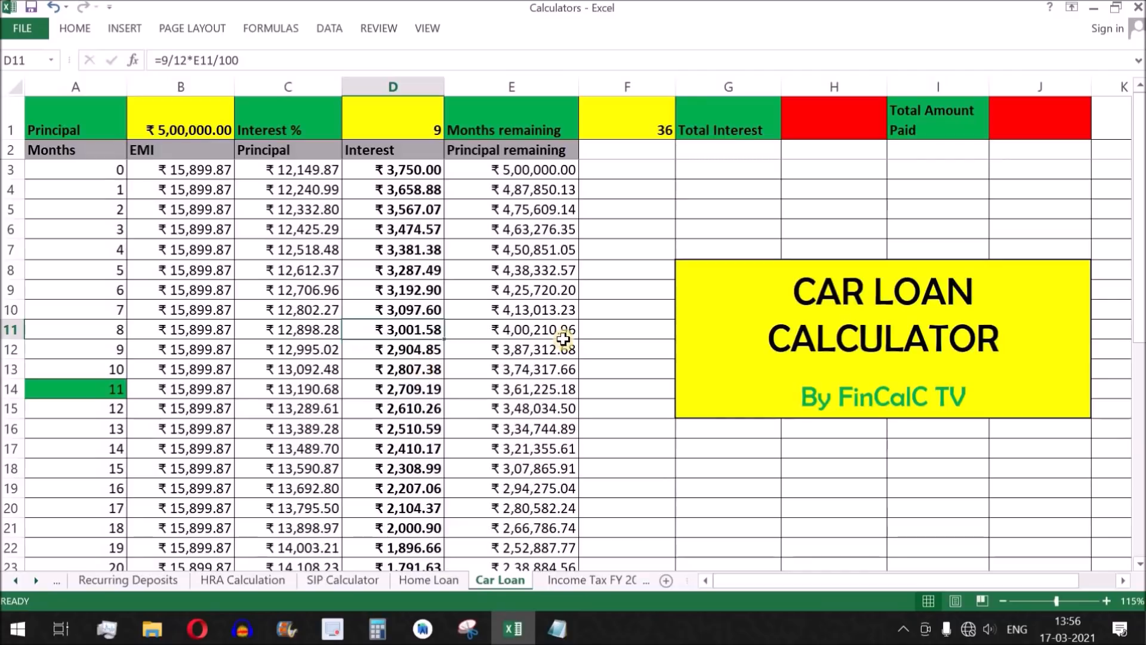
pyautogui.click(500, 172)
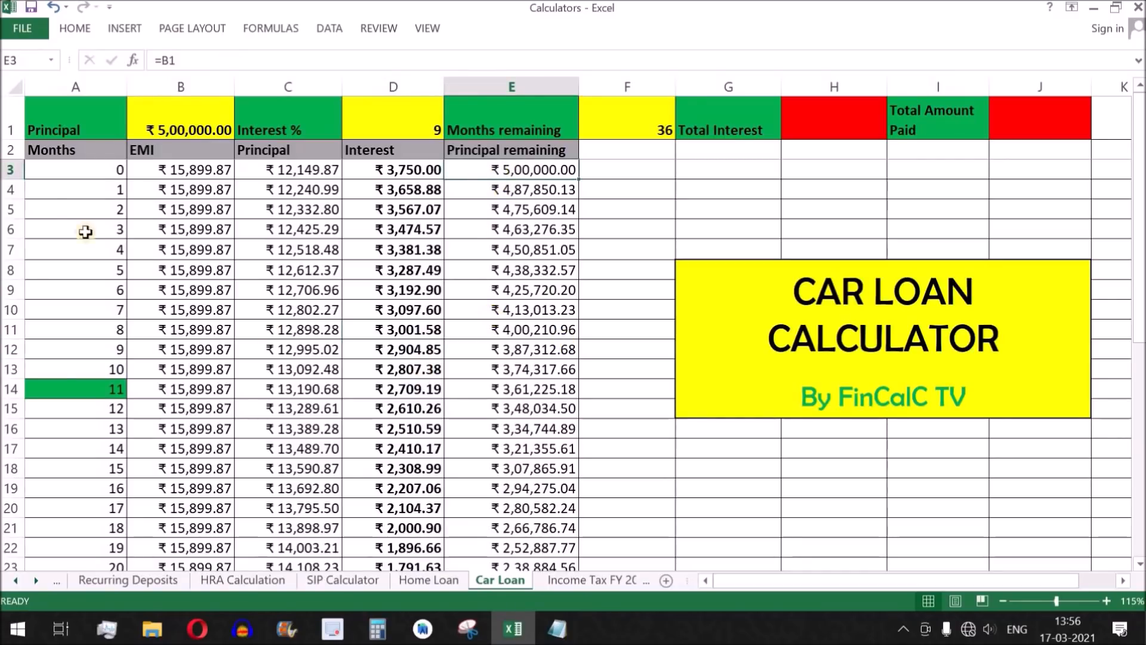
# Step: Review the month numbers, the Interest column and the loan inputs in B1:F1 that feed the Total Interest
pyautogui.moveTo(76, 172); pyautogui.dragTo(95, 528)
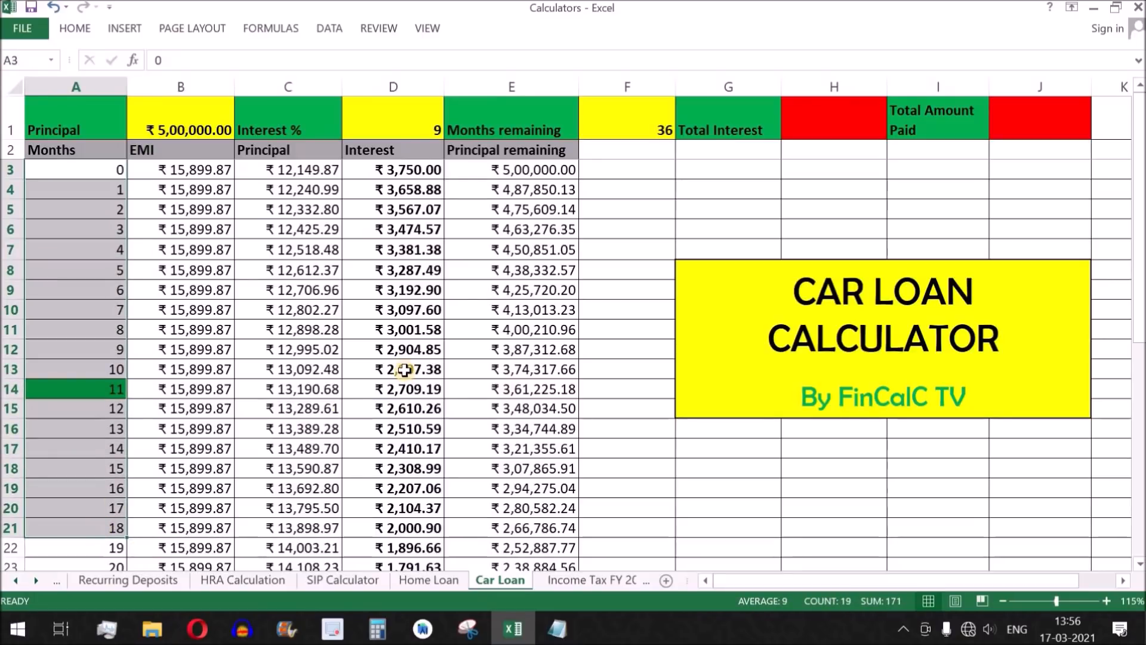
pyautogui.moveTo(370, 174); pyautogui.dragTo(390, 466)
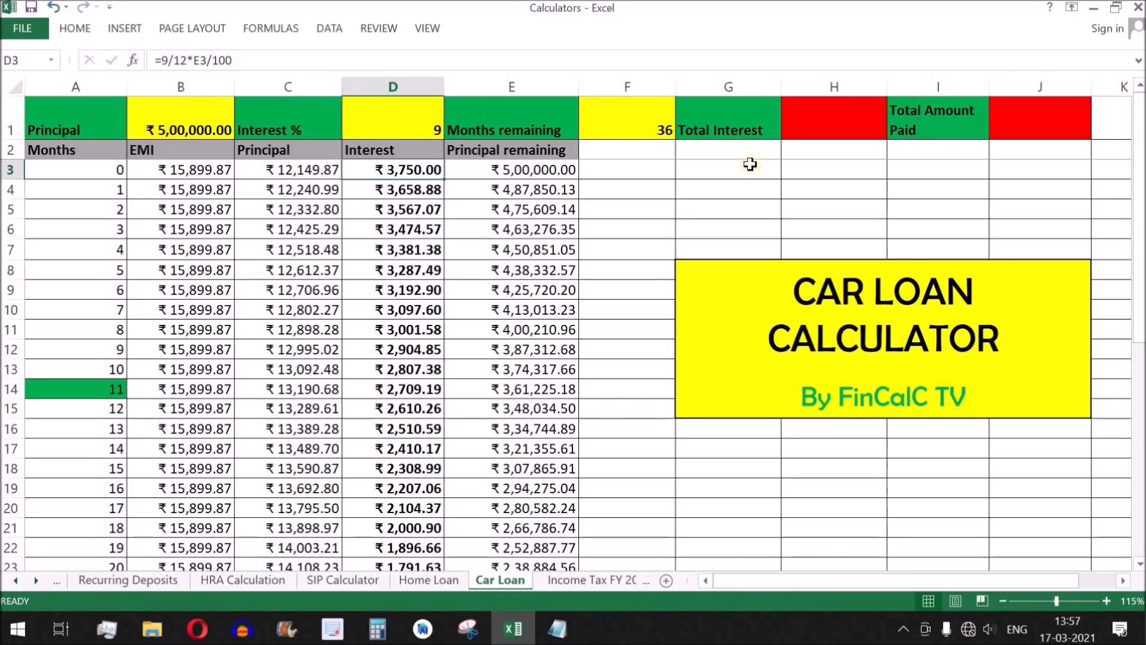
pyautogui.click(819, 120)
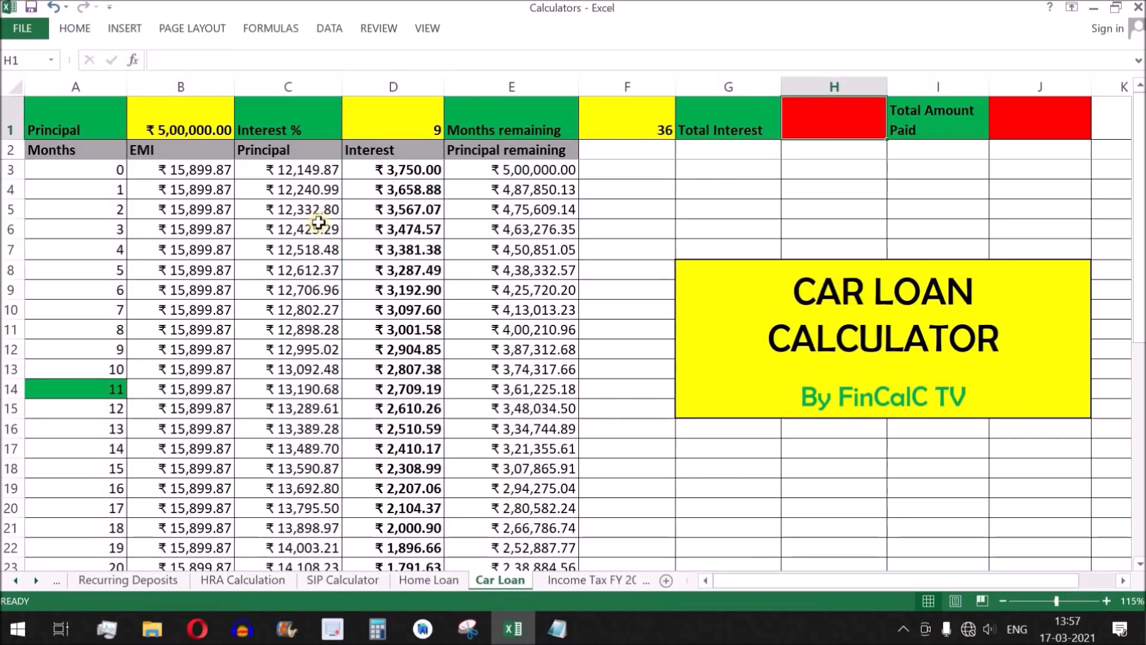
pyautogui.moveTo(168, 129); pyautogui.dragTo(630, 126)
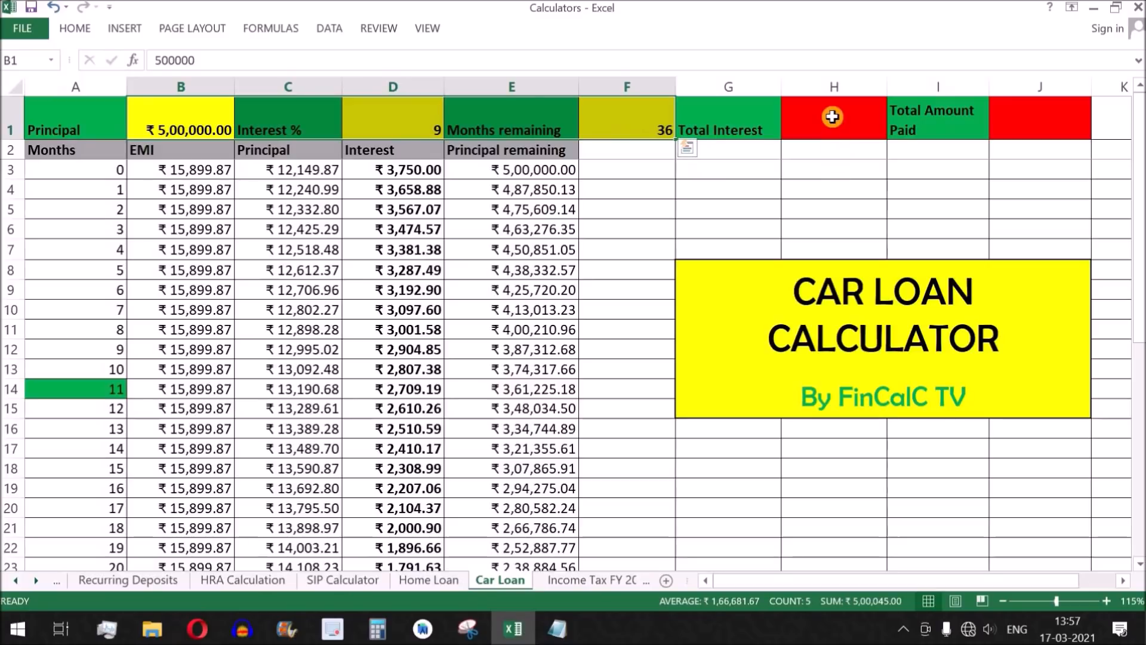
# Step: Calculate the Total Interest in H1 by summing the monthly Interest amounts with =SUM(D3:D38)
pyautogui.click(832, 116)
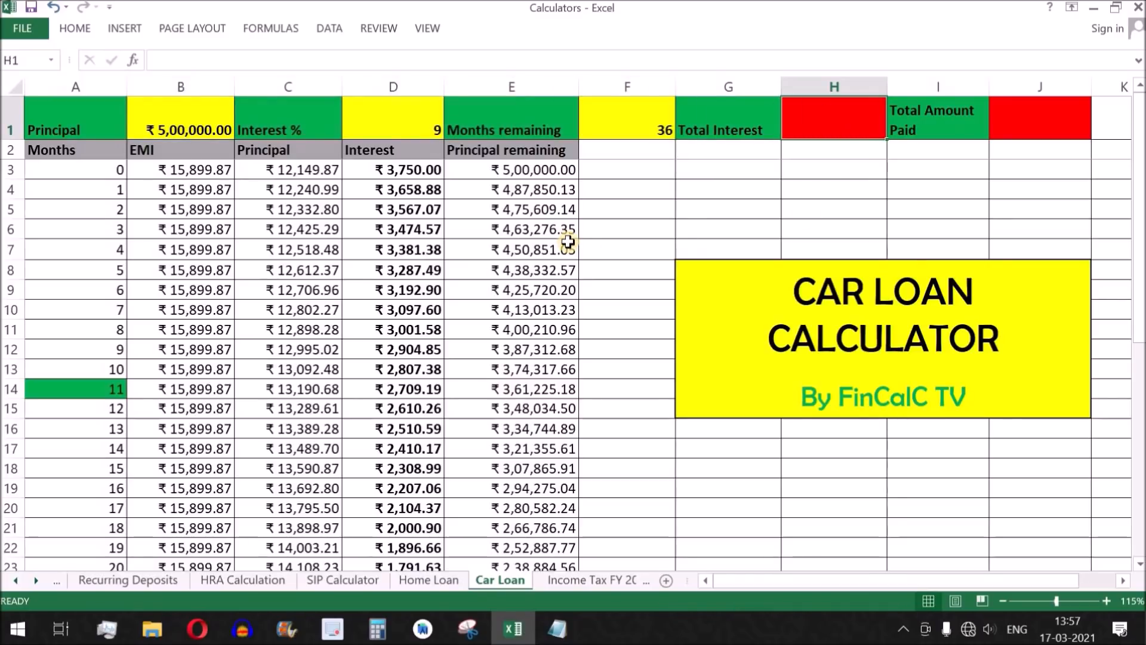
pyautogui.click(277, 29)
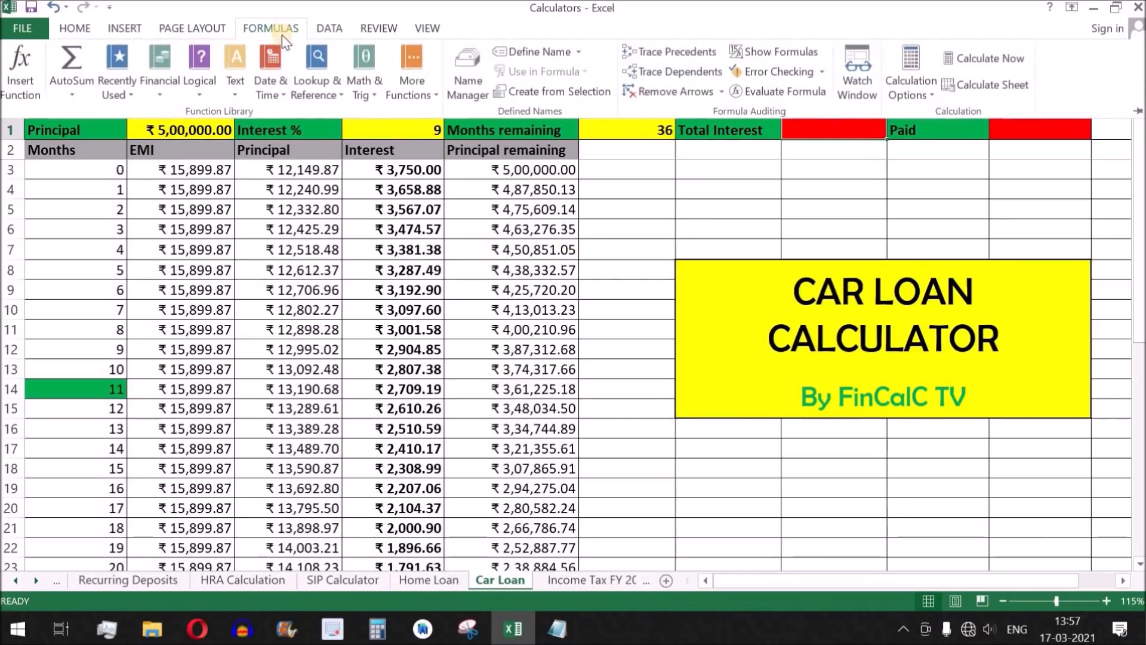
pyautogui.click(62, 66)
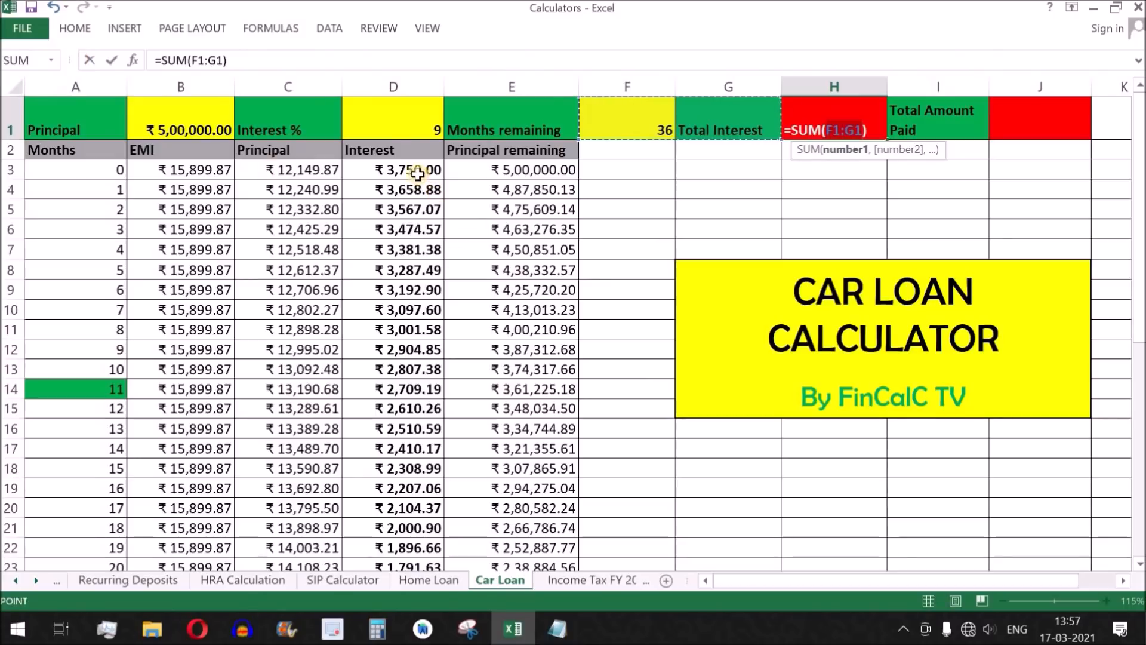
pyautogui.moveTo(406, 169); pyautogui.dragTo(417, 526)
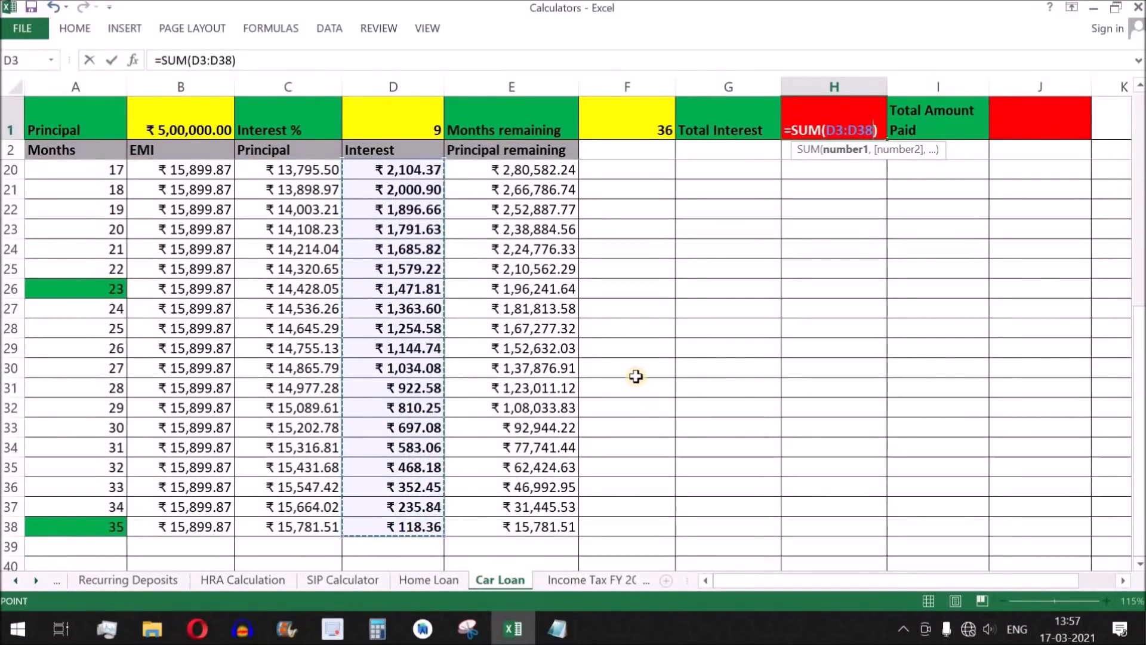
pyautogui.scroll(6, 636, 376)
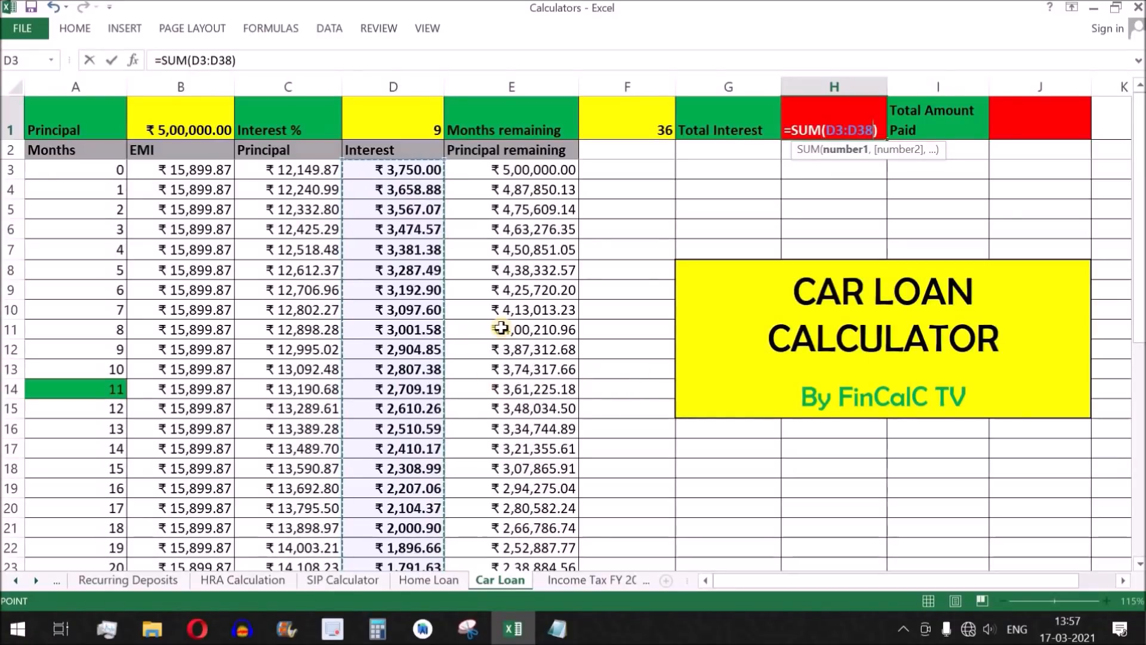
pyautogui.press('Return')
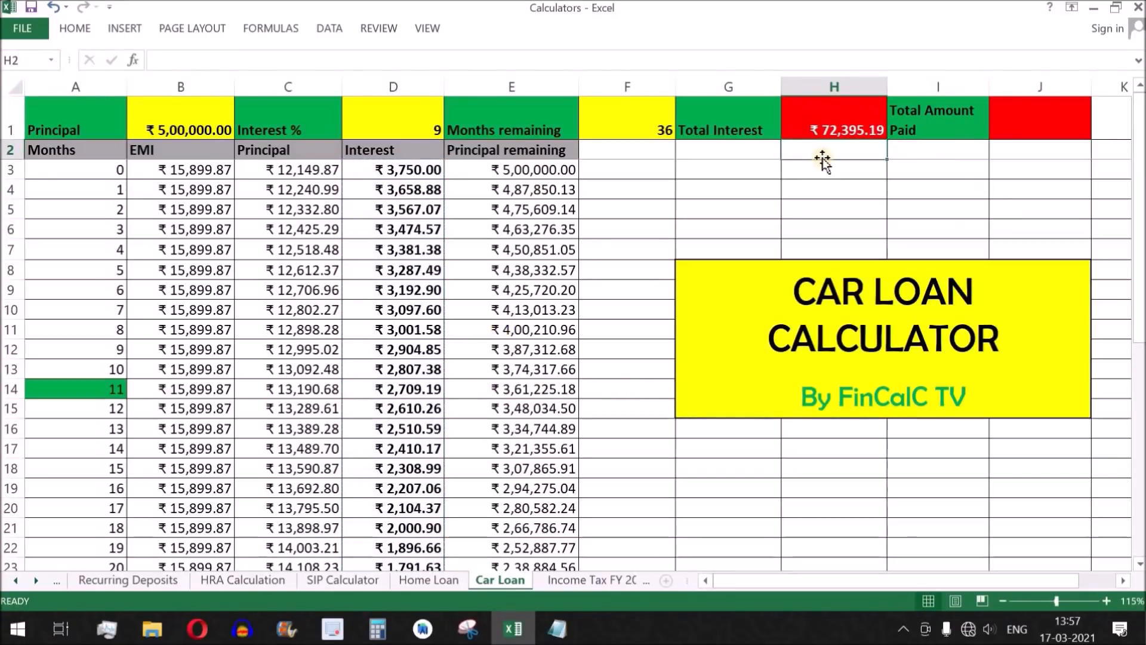
# Step: Check the Total Interest in H1 against the principal in B1, interest rate in D1 and number of months in F1
pyautogui.click(830, 119)
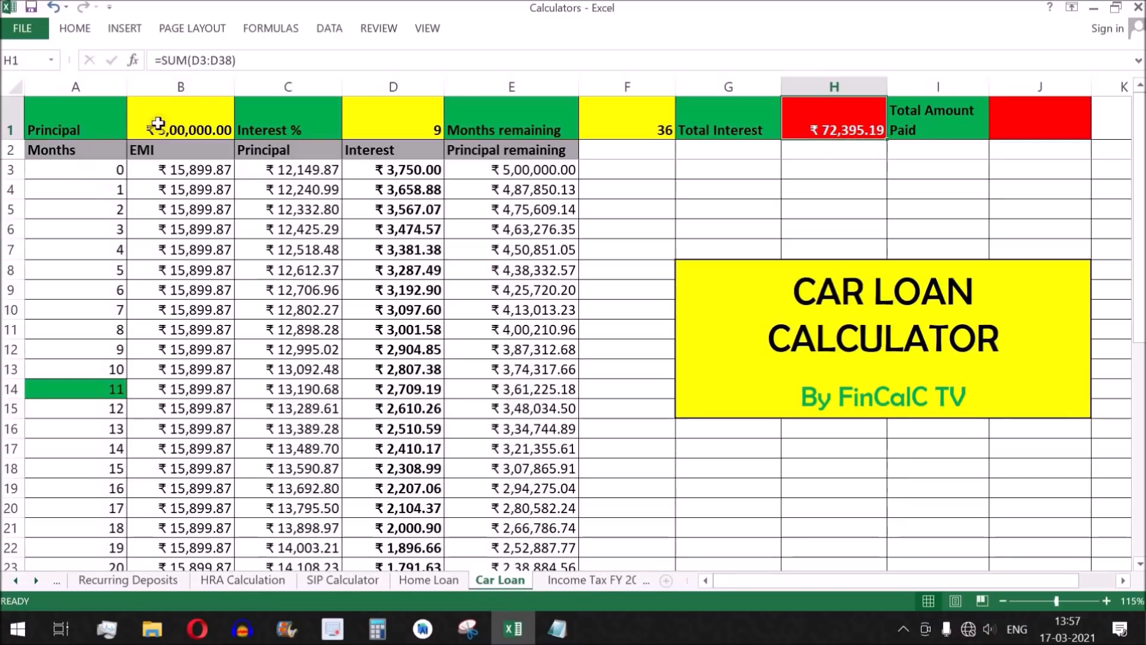
pyautogui.click(166, 121)
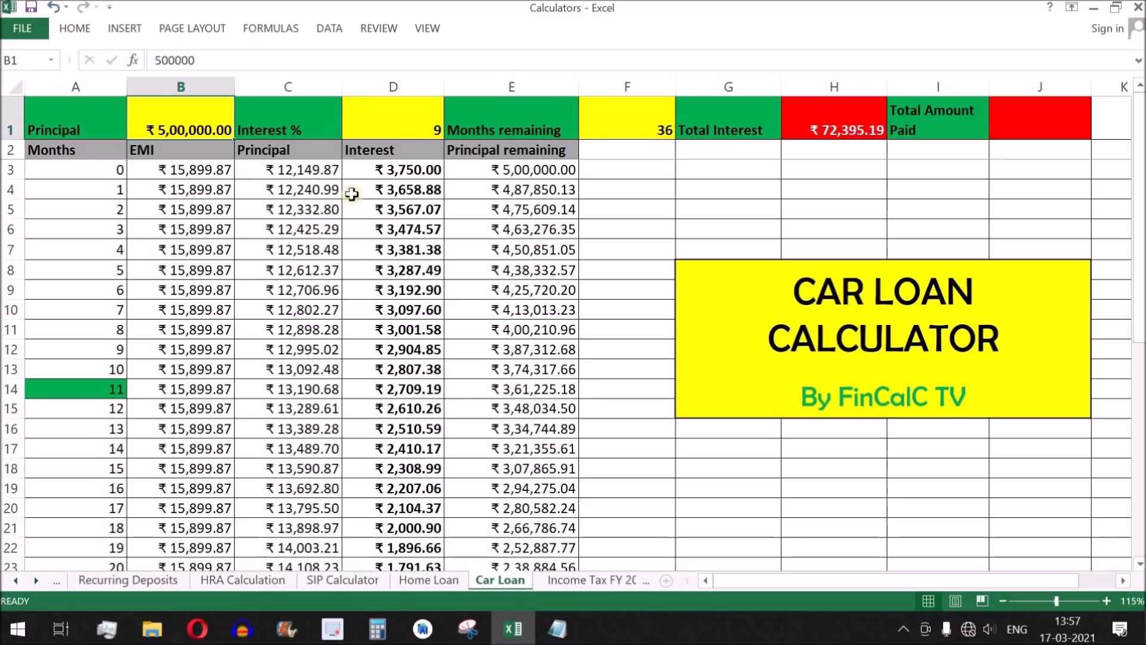
pyautogui.click(409, 119)
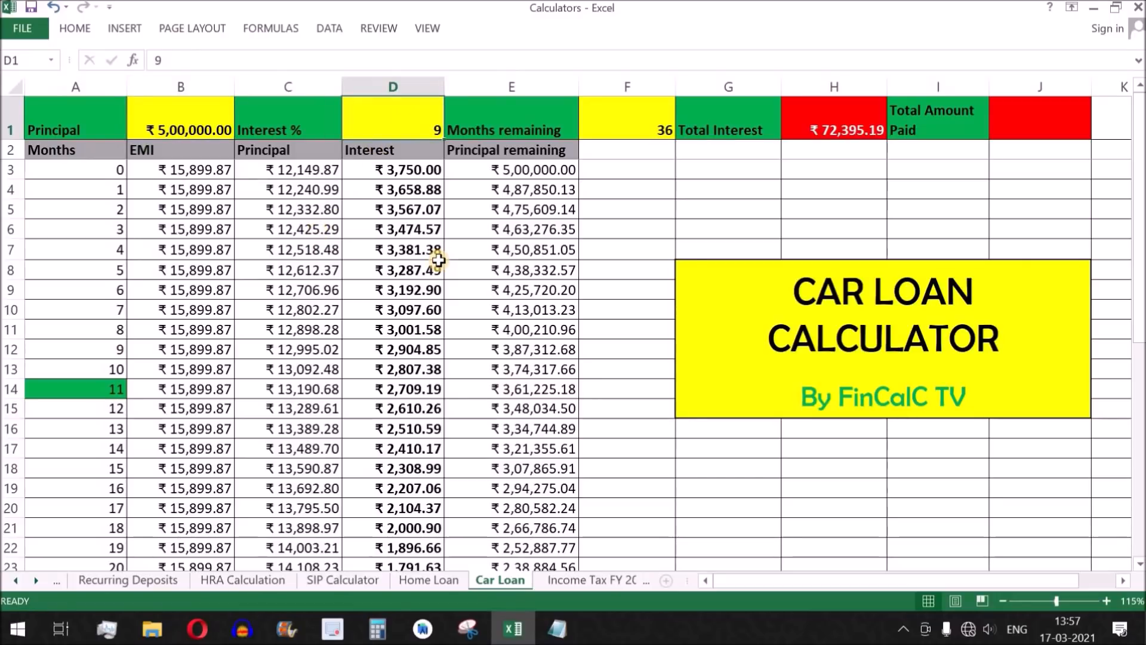
pyautogui.click(638, 119)
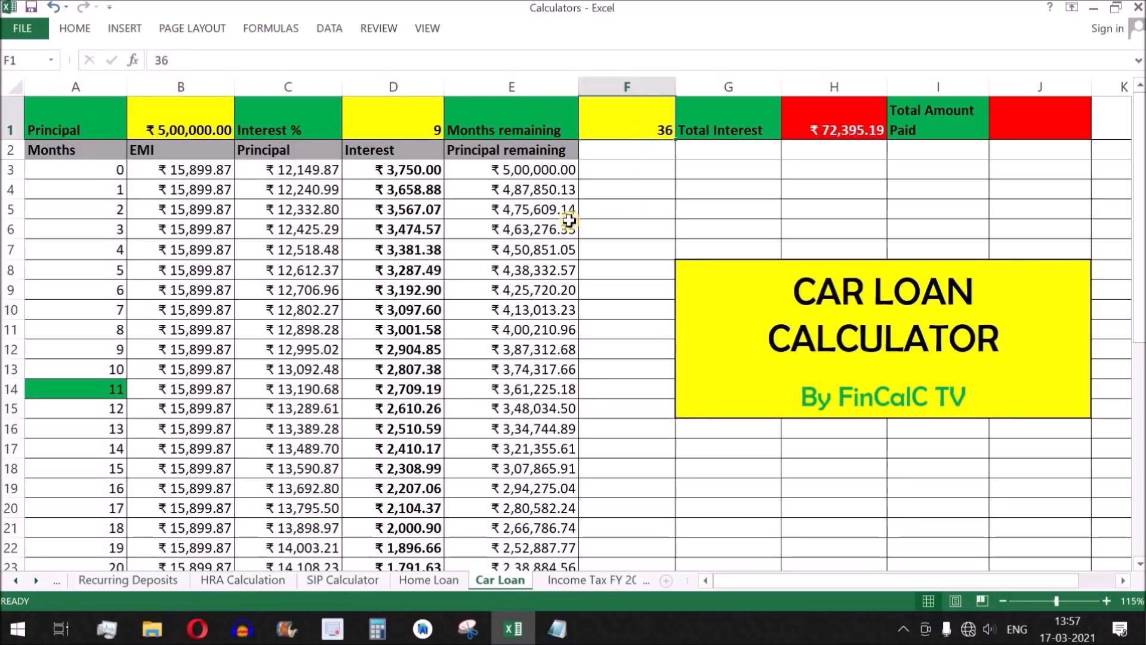
pyautogui.click(791, 108)
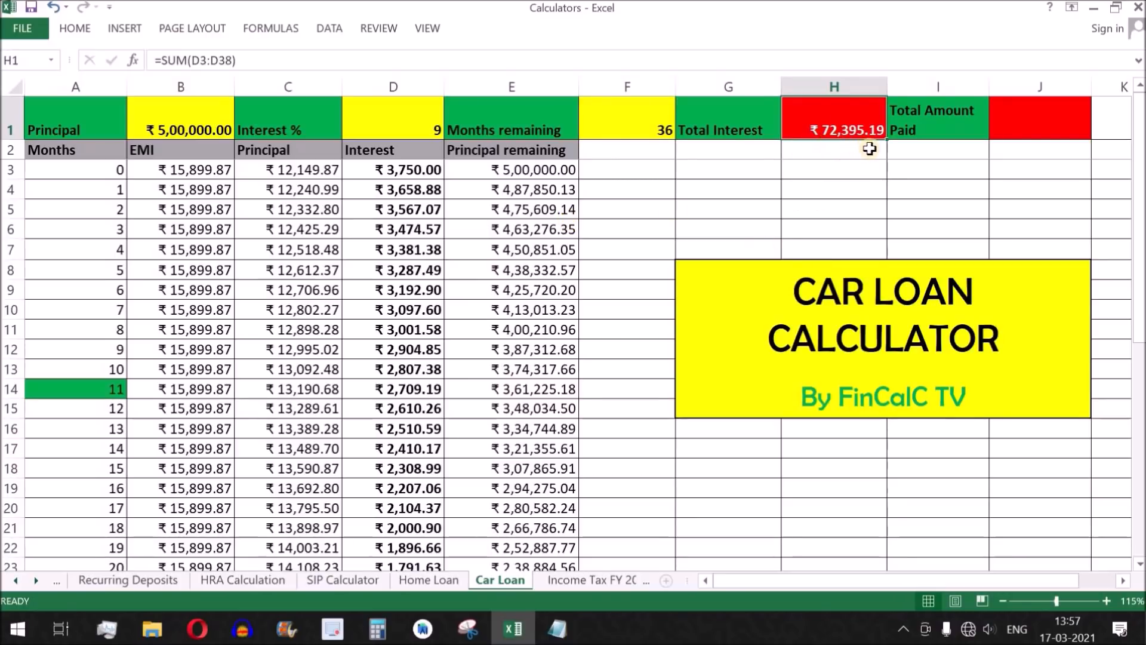
# Step: Calculate the Total Amount Paid in J1 by adding the principal and the Total Interest with =B1+H1
pyautogui.click(1046, 136)
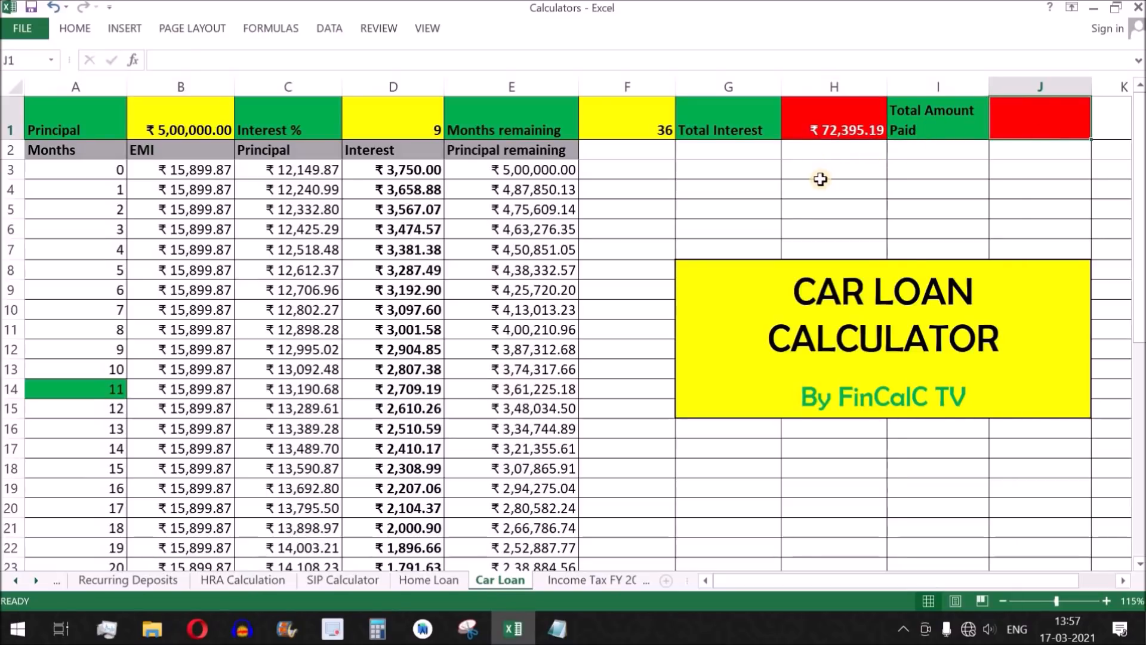
pyautogui.click(801, 113)
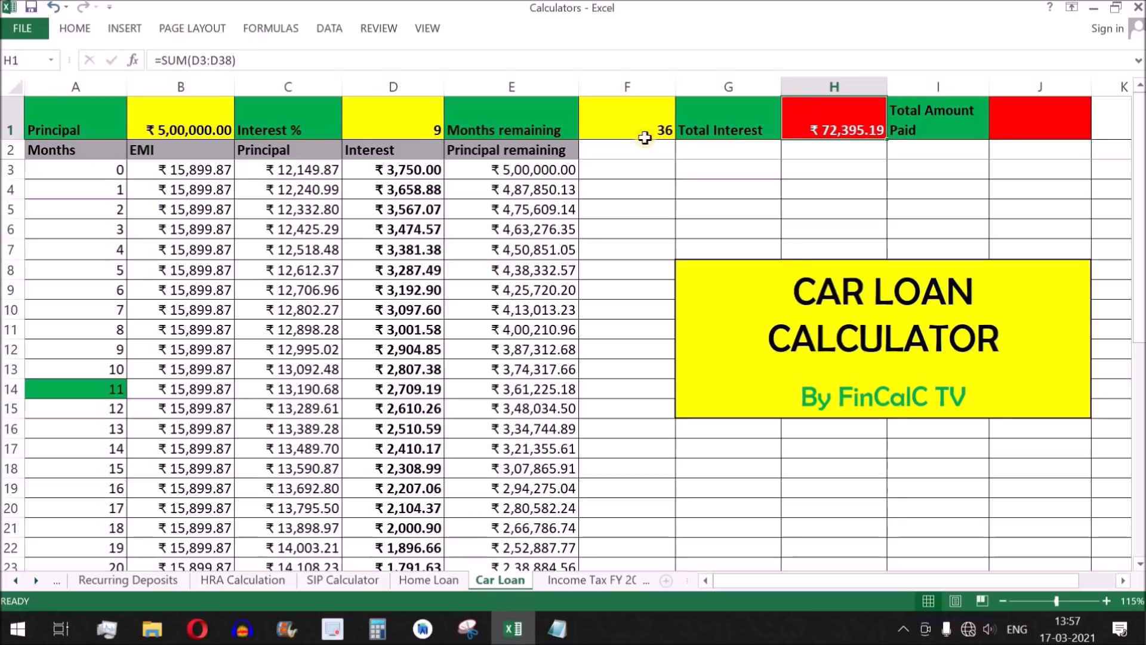
pyautogui.click(191, 109)
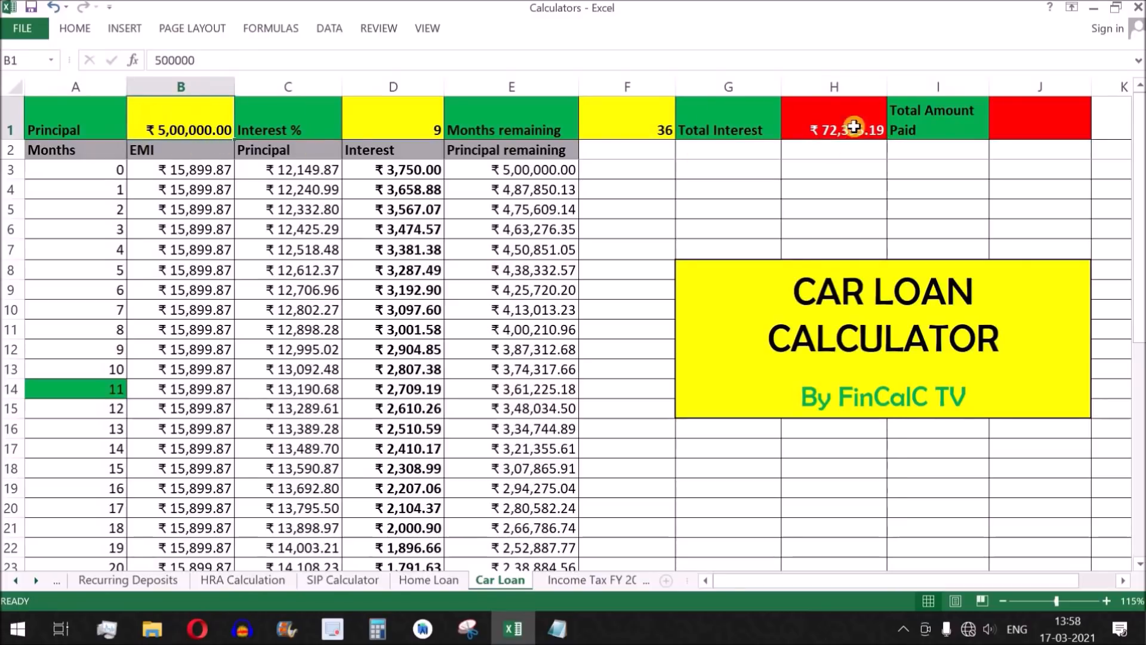
pyautogui.click(823, 108)
pyautogui.click(821, 126)
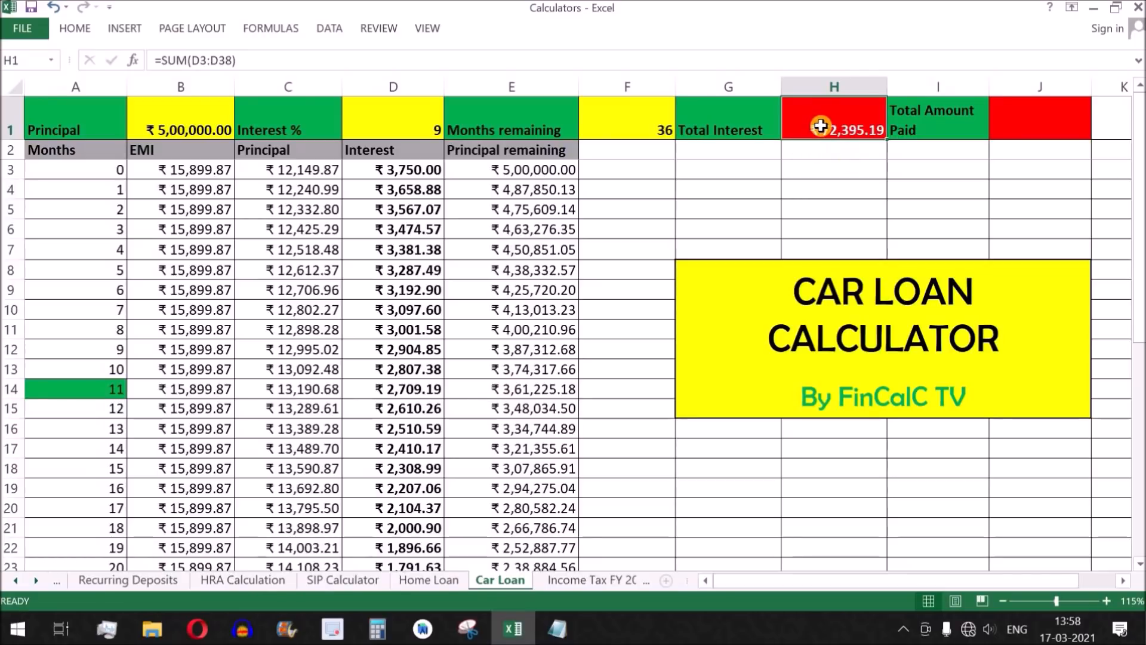
pyautogui.click(1030, 114)
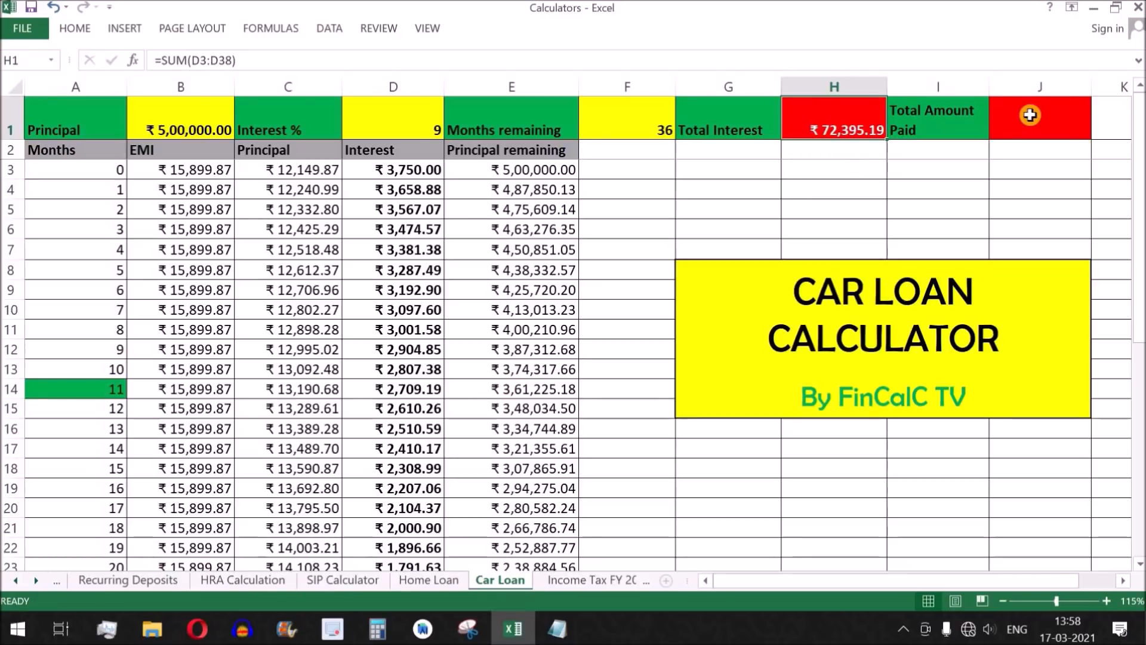
pyautogui.write('=')
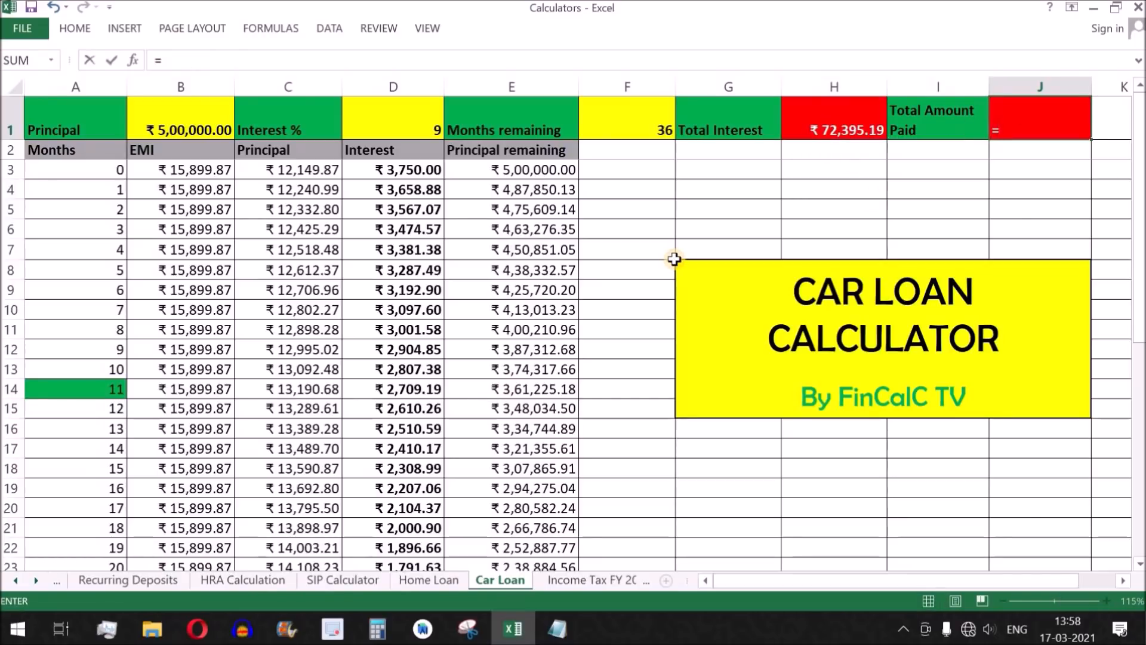
pyautogui.click(182, 119)
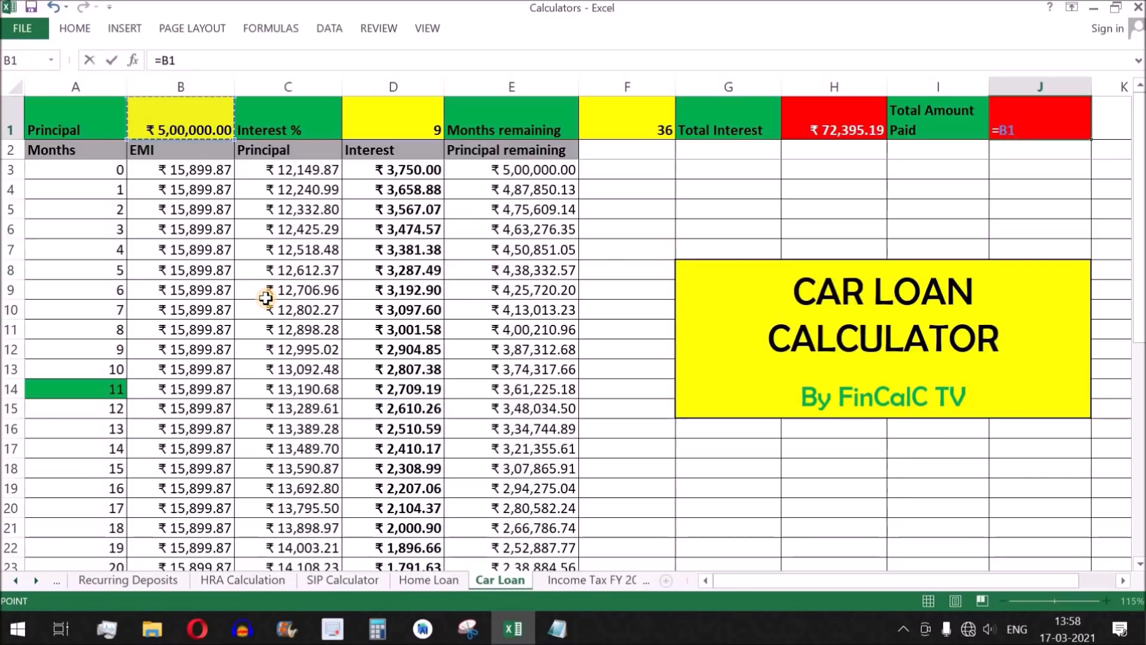
pyautogui.write('+')
pyautogui.click(832, 126)
pyautogui.press('Return')
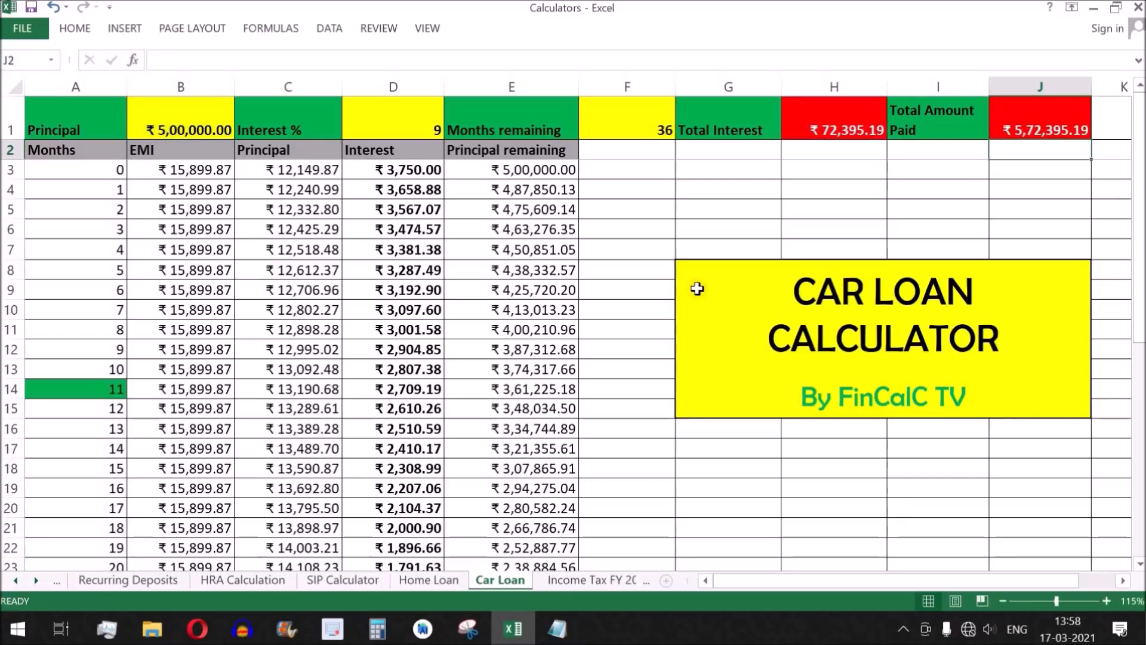
# Step: Review the Total Amount Paid formula in J1 together with the principal, interest rate and months inputs in row 1
pyautogui.click(1036, 122)
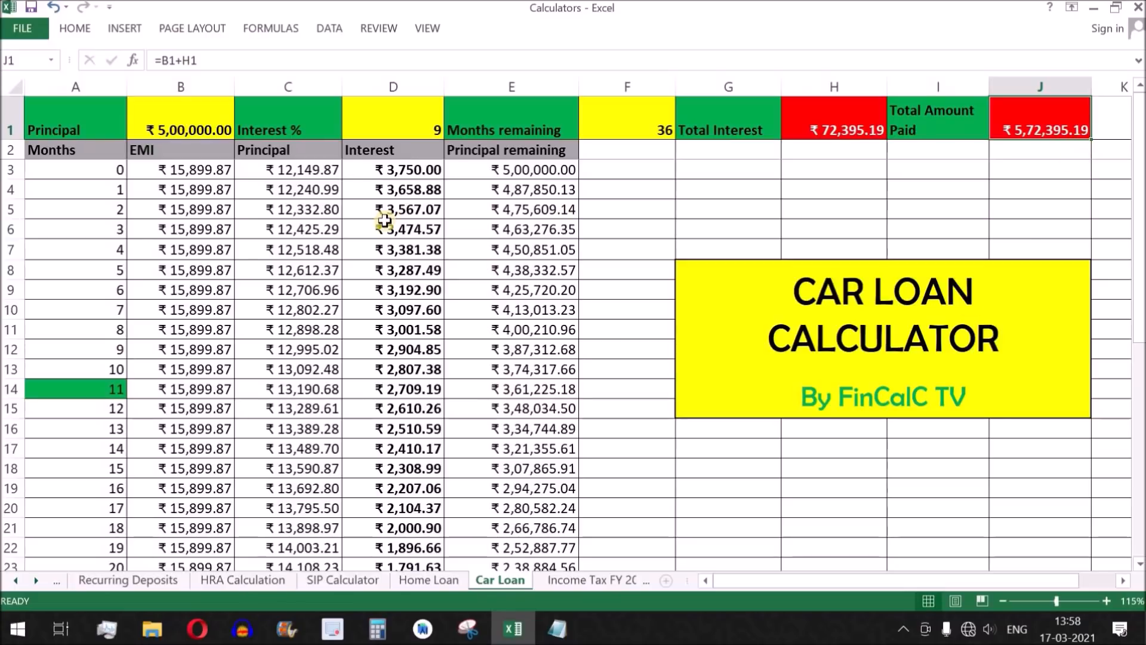
pyautogui.click(156, 120)
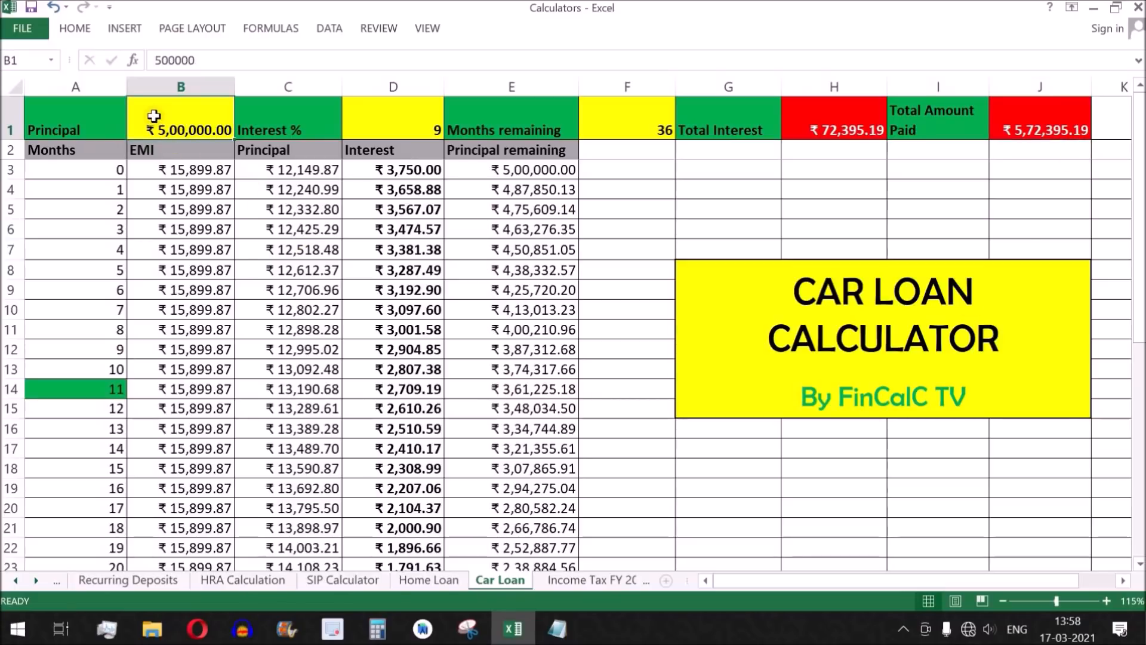
pyautogui.click(390, 119)
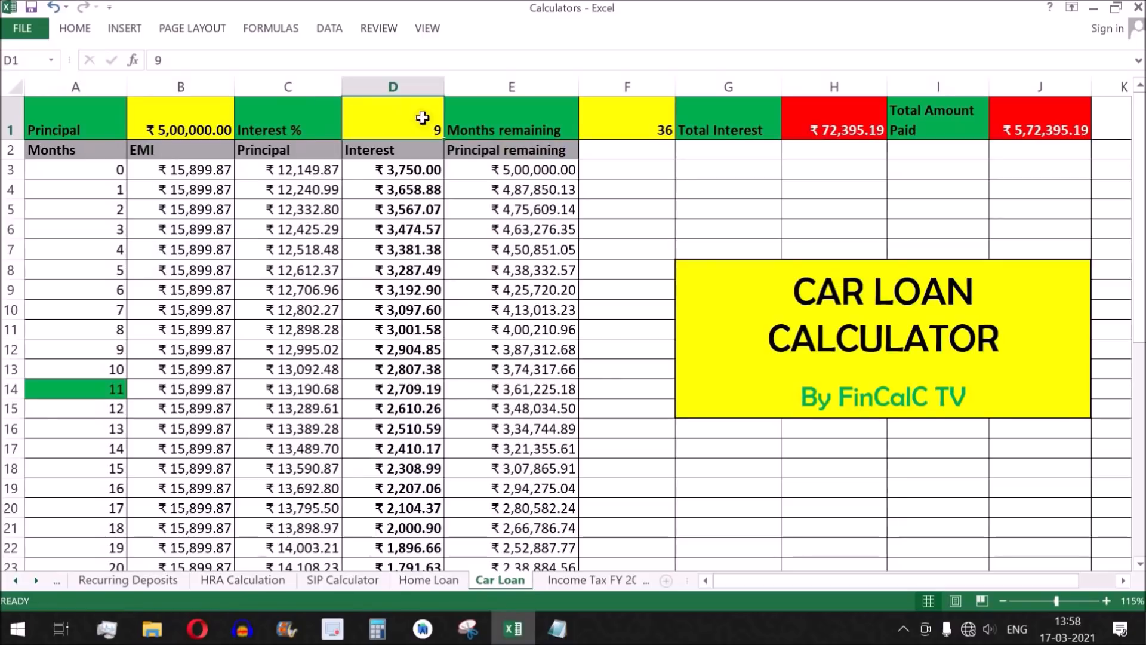
pyautogui.click(625, 120)
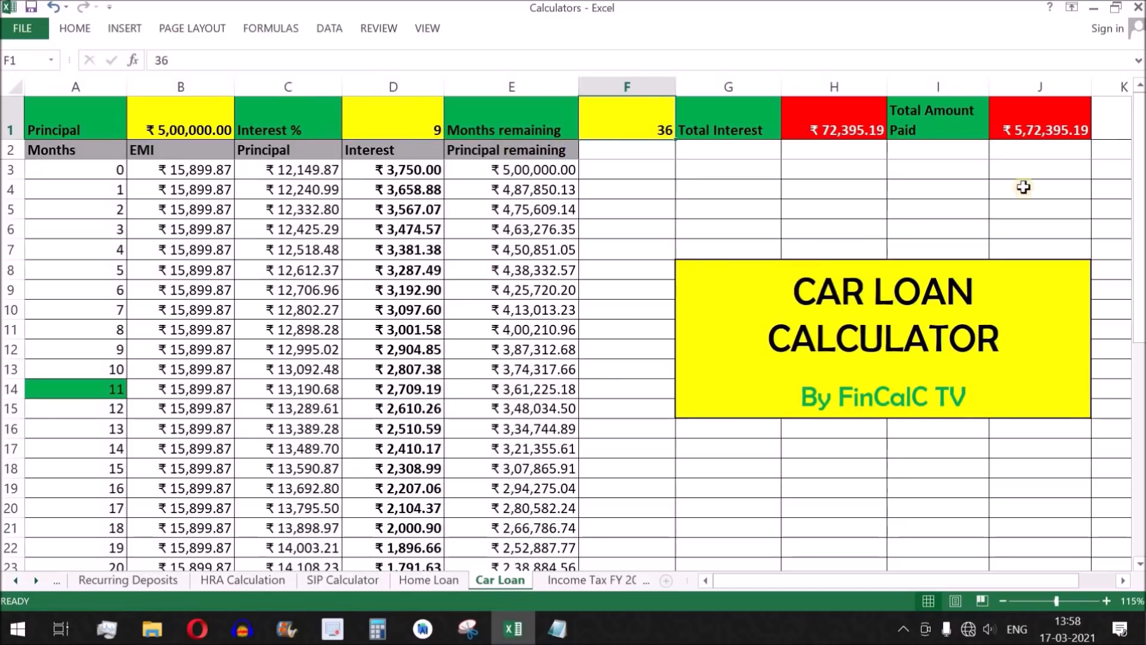
pyautogui.click(1034, 122)
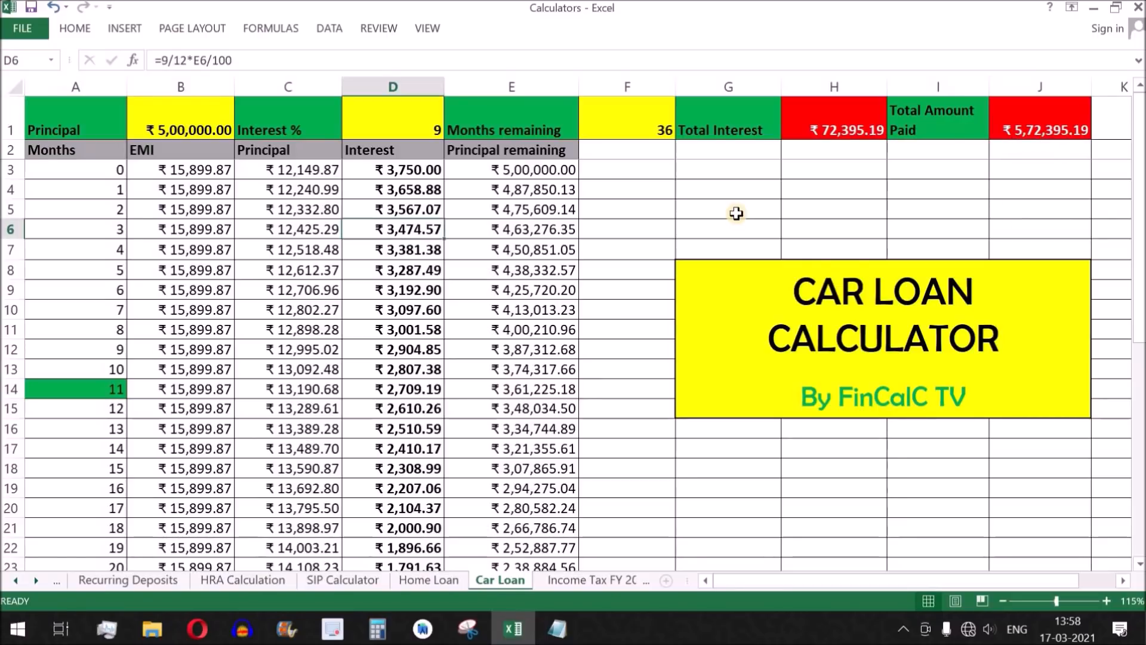
# Step: Examine how the Interest amounts in column D develop over the months in relation to the Principal remaining in column E
pyautogui.moveTo(404, 177); pyautogui.dragTo(394, 488)
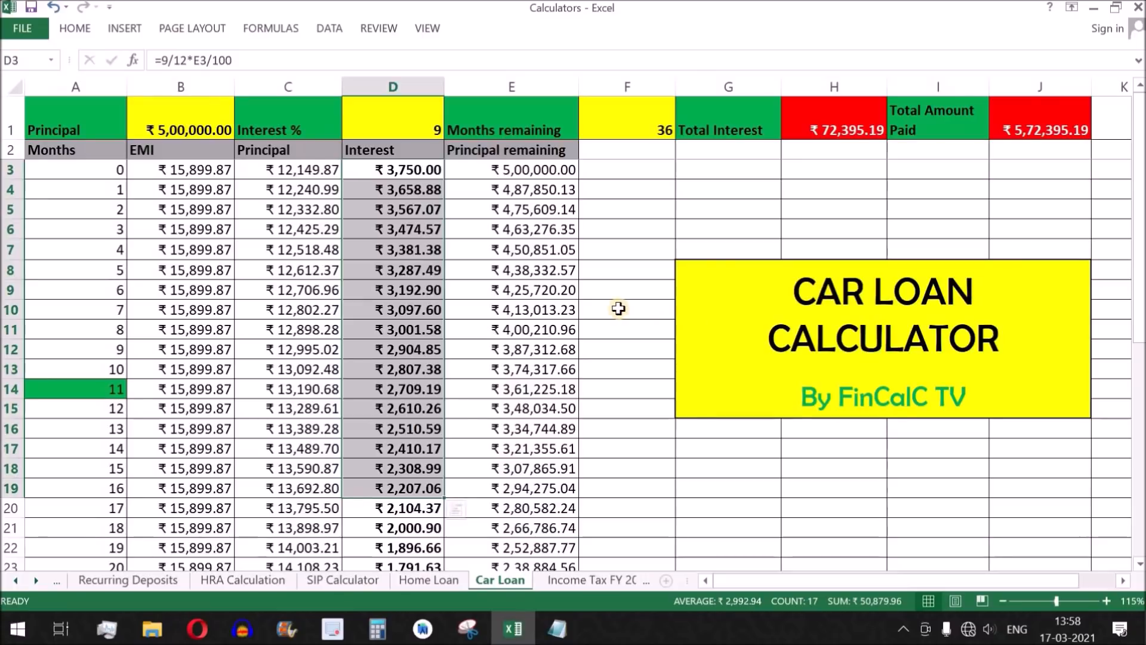
pyautogui.moveTo(97, 172); pyautogui.dragTo(105, 516)
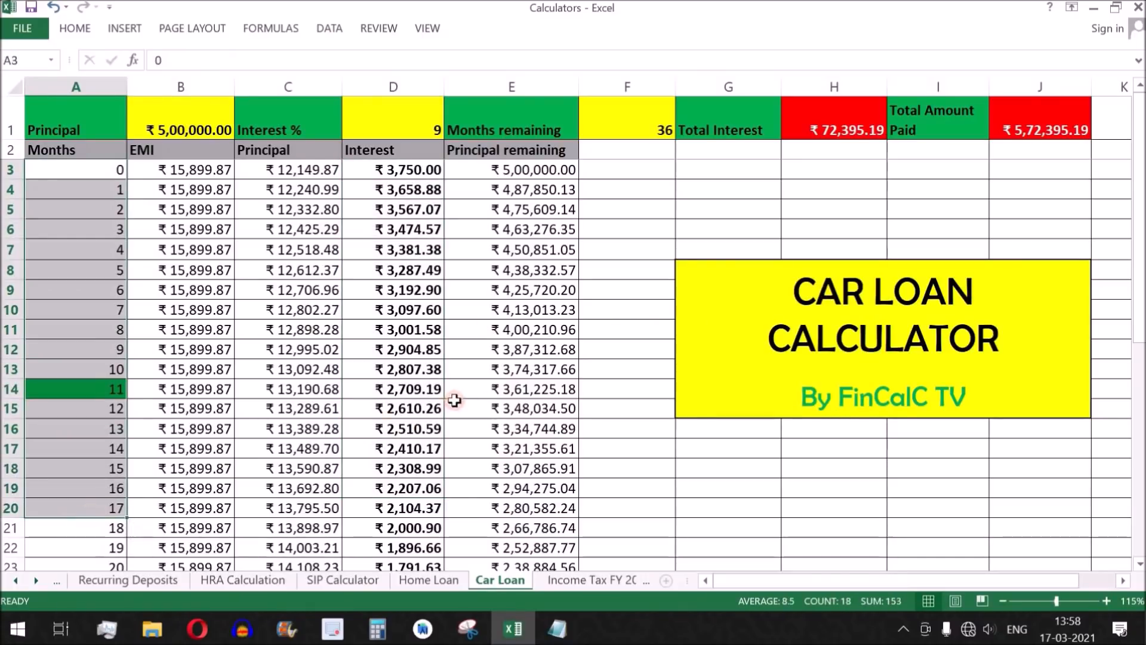
pyautogui.moveTo(410, 169); pyautogui.dragTo(409, 449)
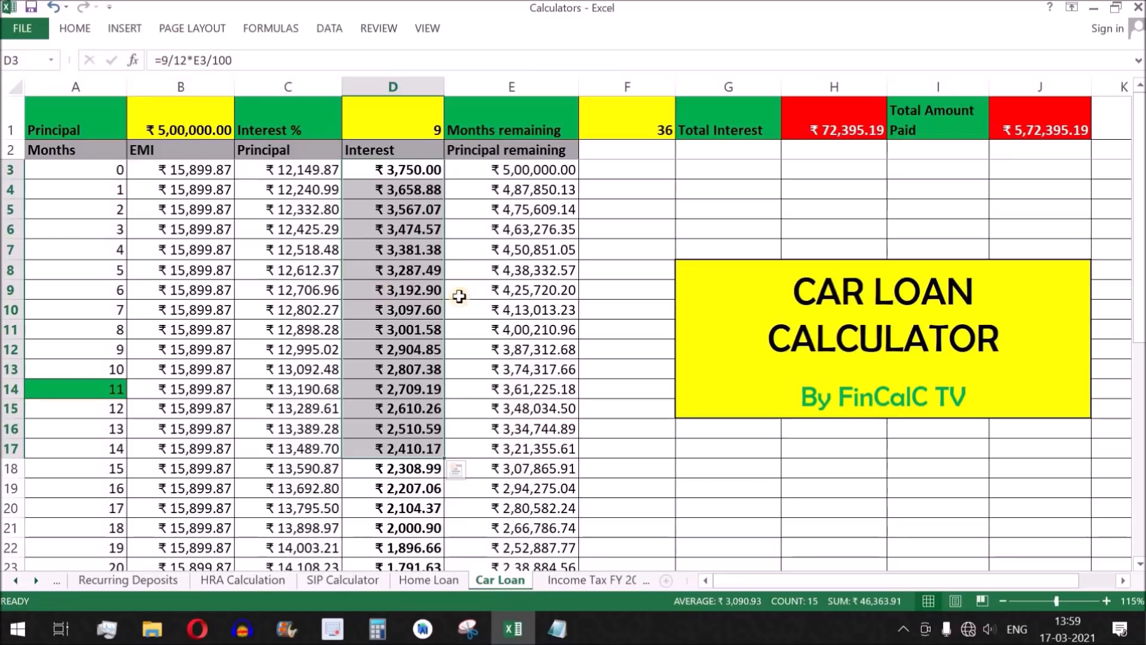
pyautogui.moveTo(408, 171); pyautogui.dragTo(406, 468)
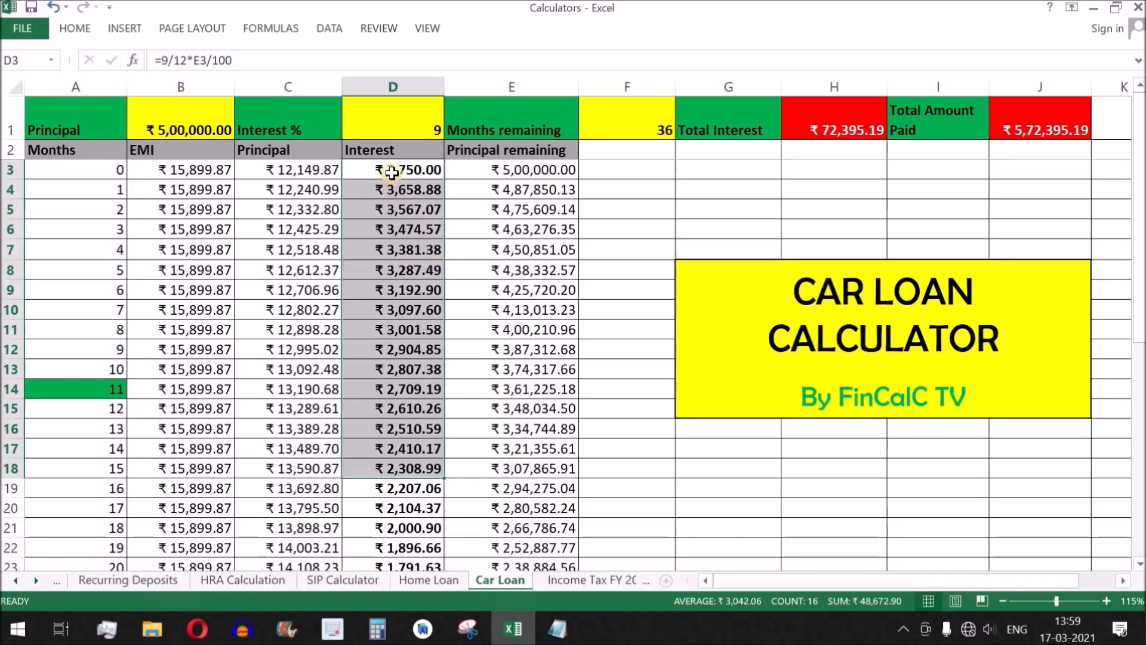
pyautogui.click(619, 255)
pyautogui.moveTo(523, 190); pyautogui.dragTo(519, 269)
pyautogui.moveTo(525, 174); pyautogui.dragTo(531, 310)
pyautogui.moveTo(412, 171); pyautogui.dragTo(401, 412)
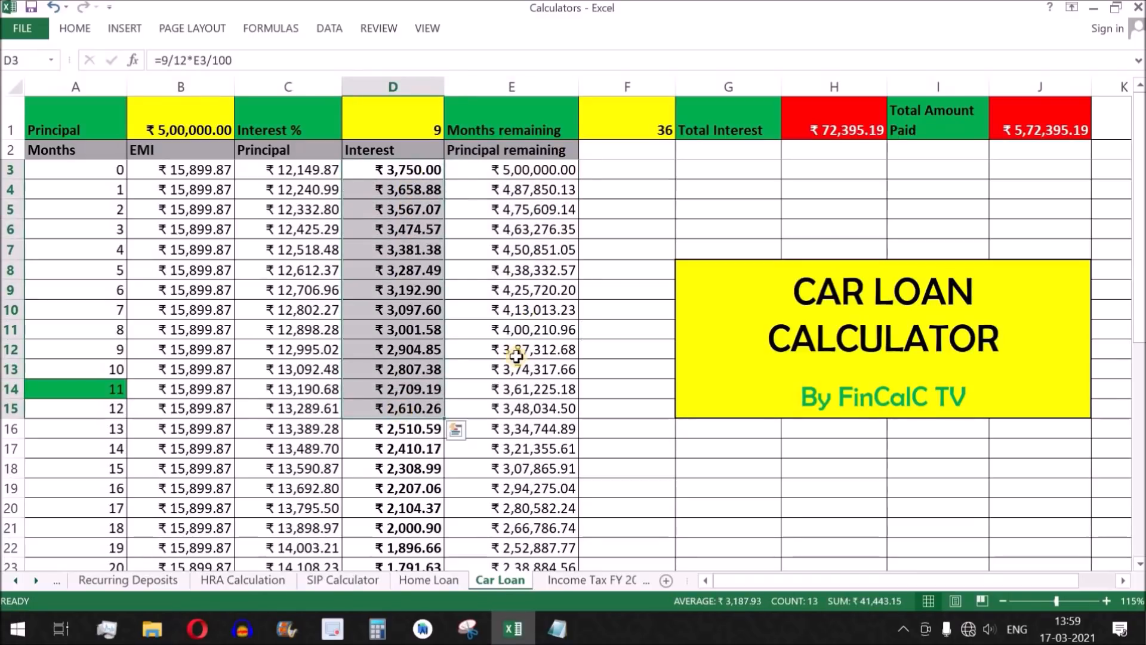
# Step: Check the EMI on the Home Loan sheet, and examine the Interest and Pre Payments columns in the Home Loan Pre Payment Calculator workbook
pyautogui.click(426, 579)
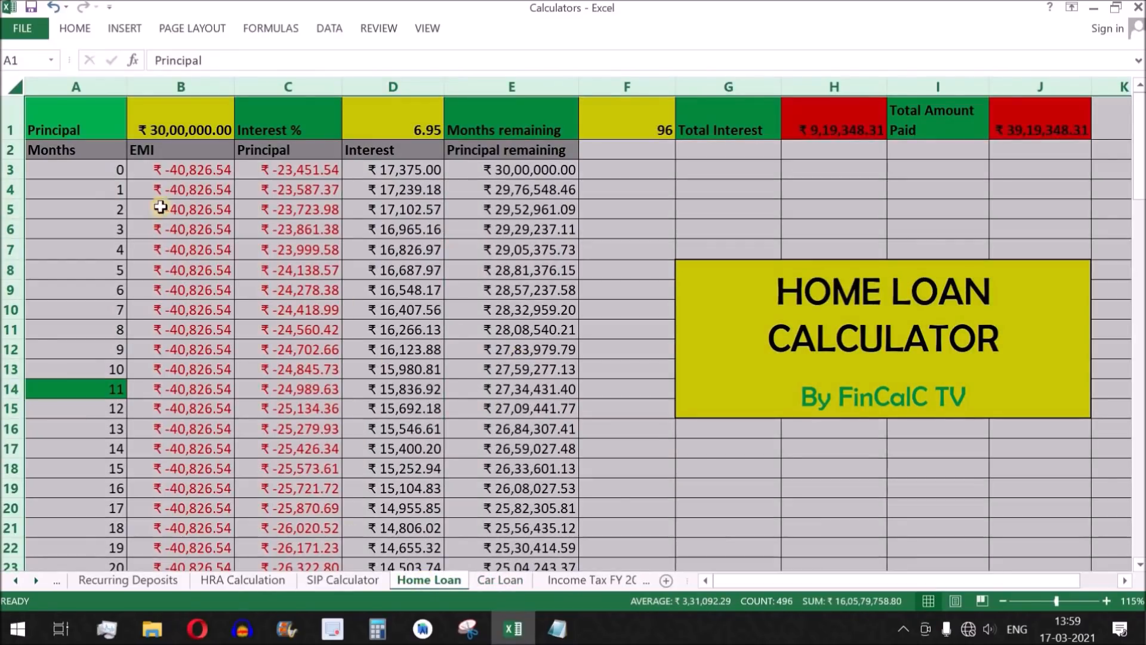
pyautogui.click(177, 189)
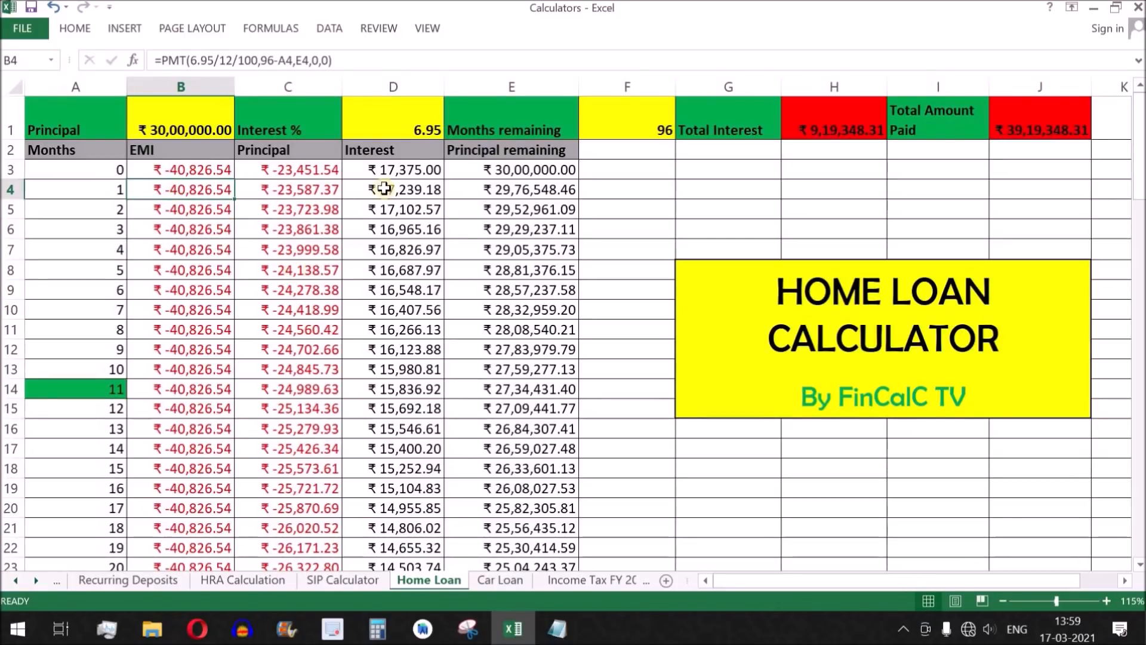
pyautogui.moveTo(265, 171); pyautogui.dragTo(401, 366)
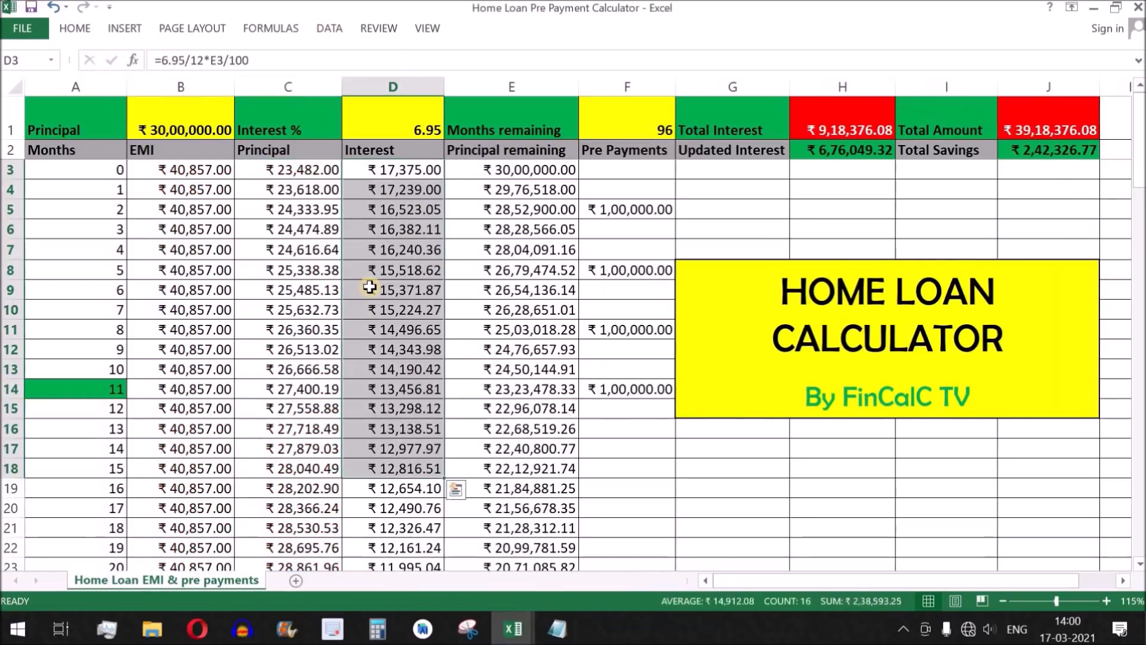
pyautogui.moveTo(627, 206); pyautogui.dragTo(613, 391)
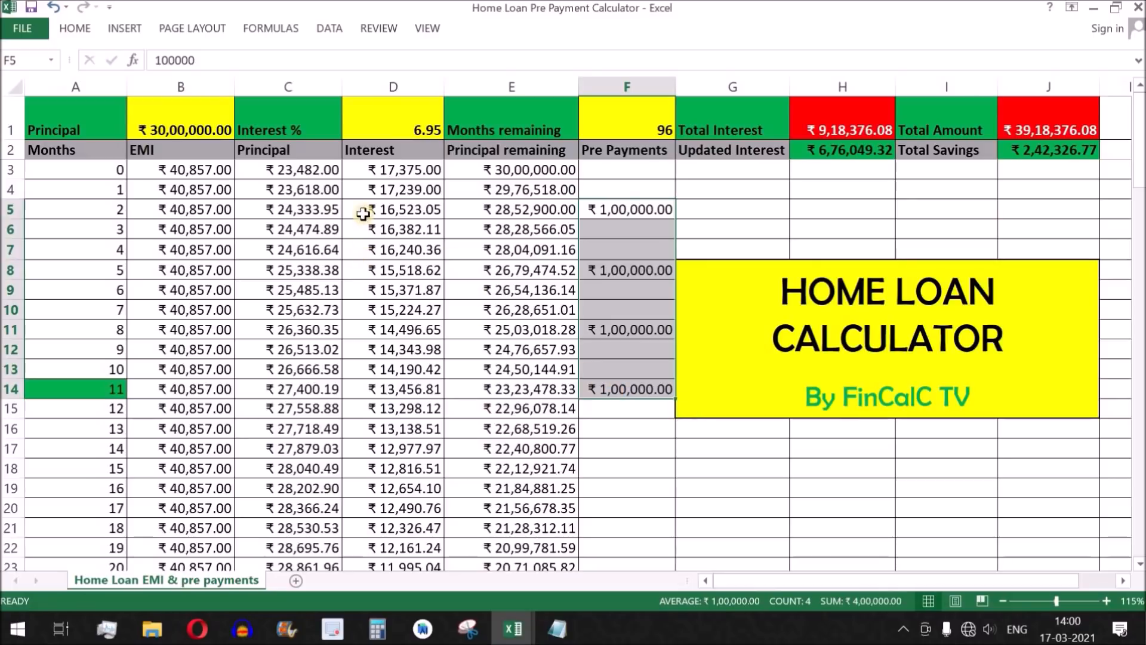
pyautogui.moveTo(405, 172); pyautogui.dragTo(395, 412)
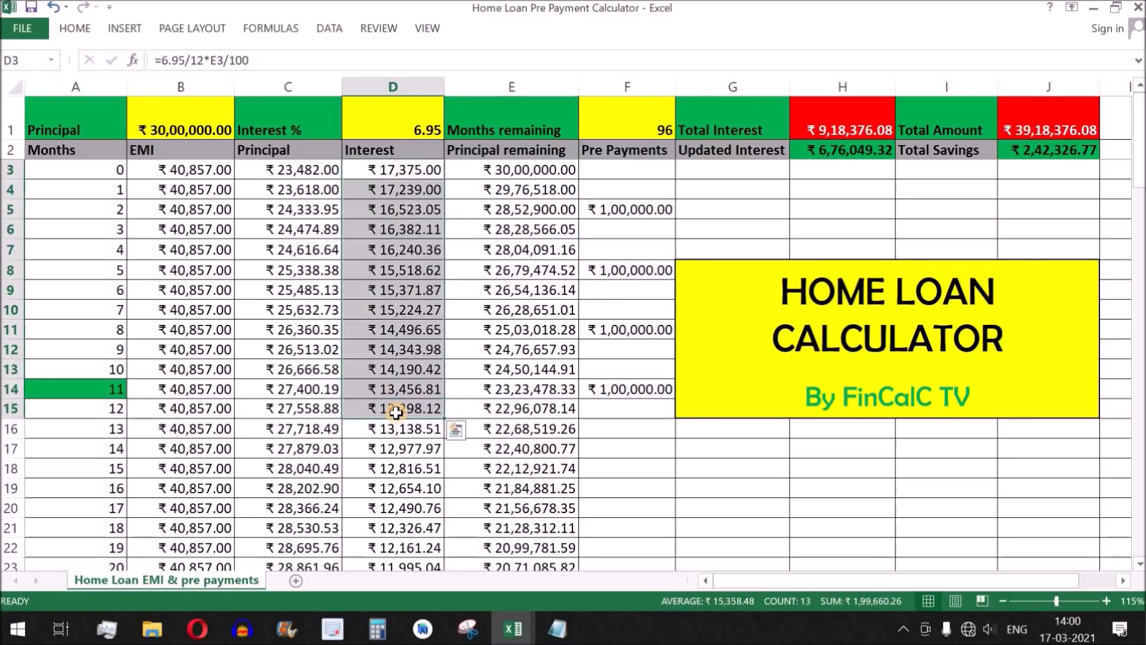
# Step: Compare the Total Interest in H1 with the Updated Interest in H2 in light of the Pre Payments in column F
pyautogui.click(848, 121)
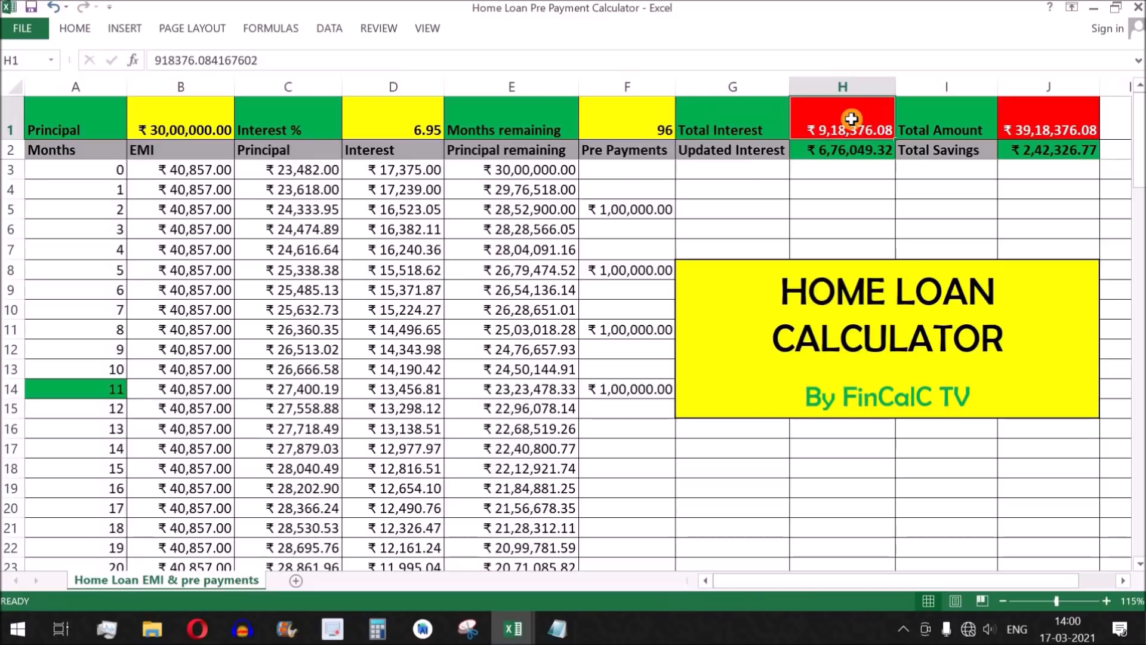
pyautogui.click(811, 155)
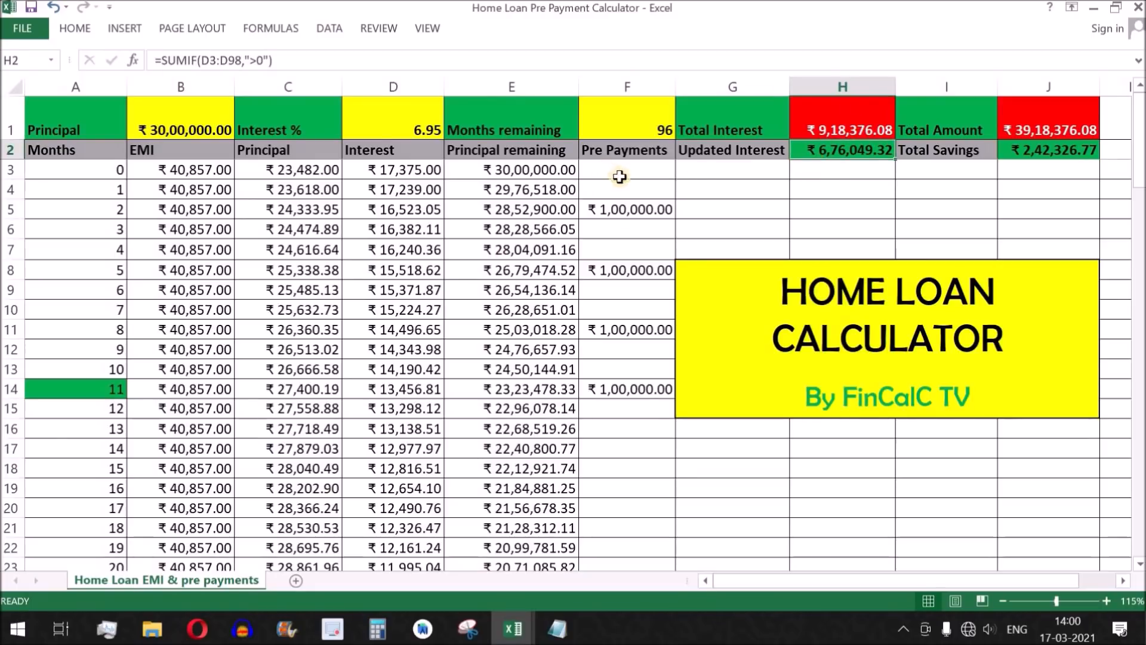
pyautogui.moveTo(619, 177); pyautogui.dragTo(639, 378)
pyautogui.click(808, 150)
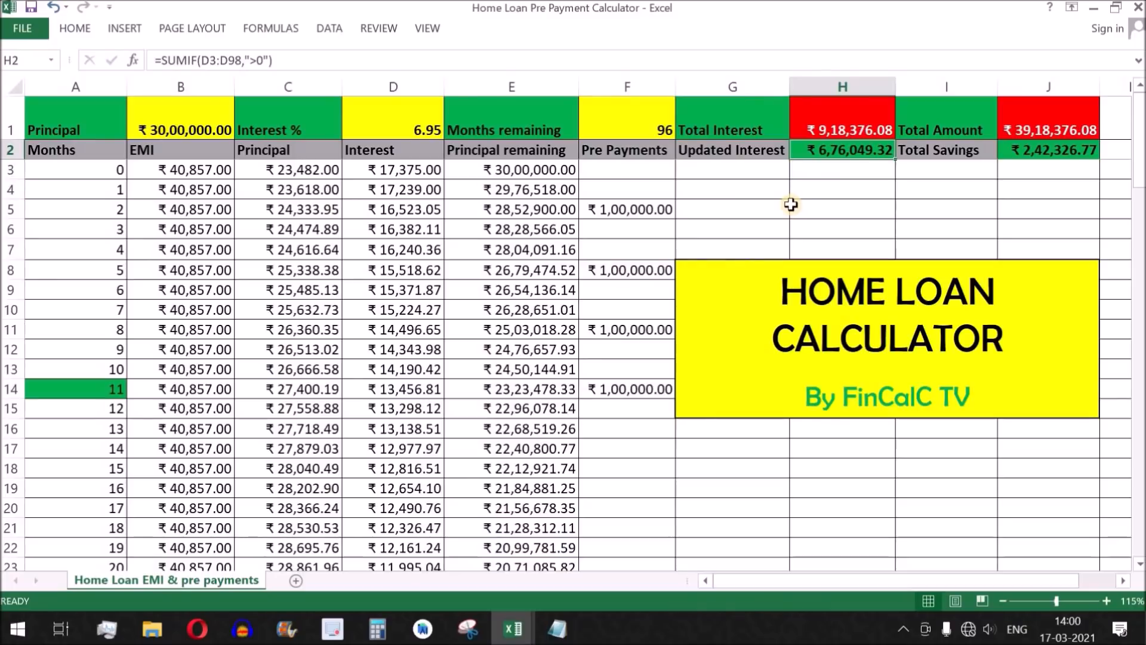
# Step: Review the Total Savings formula in J2 against the Pre Payments in column F and the Total Interest in H1
pyautogui.click(1024, 154)
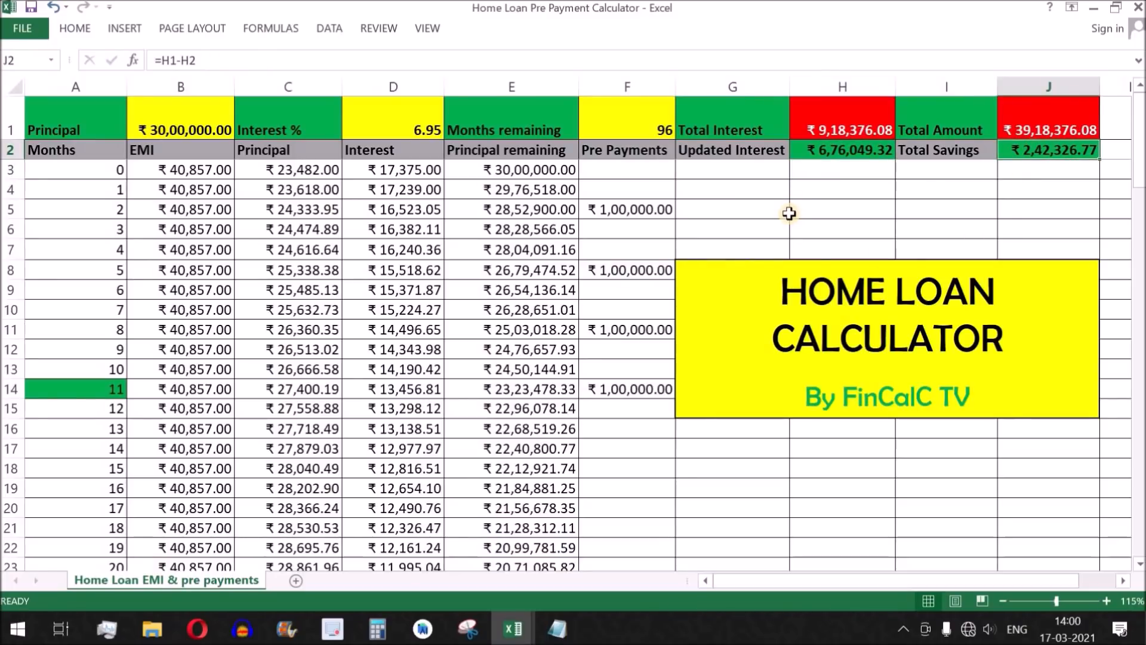
pyautogui.moveTo(622, 169); pyautogui.dragTo(631, 389)
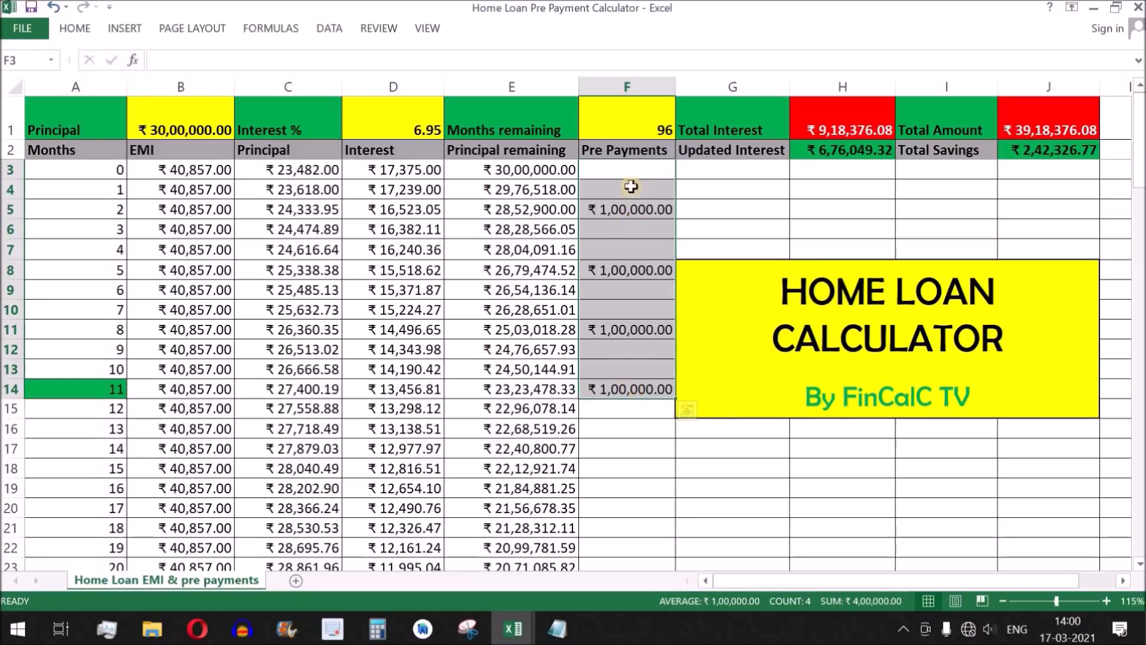
pyautogui.click(1048, 153)
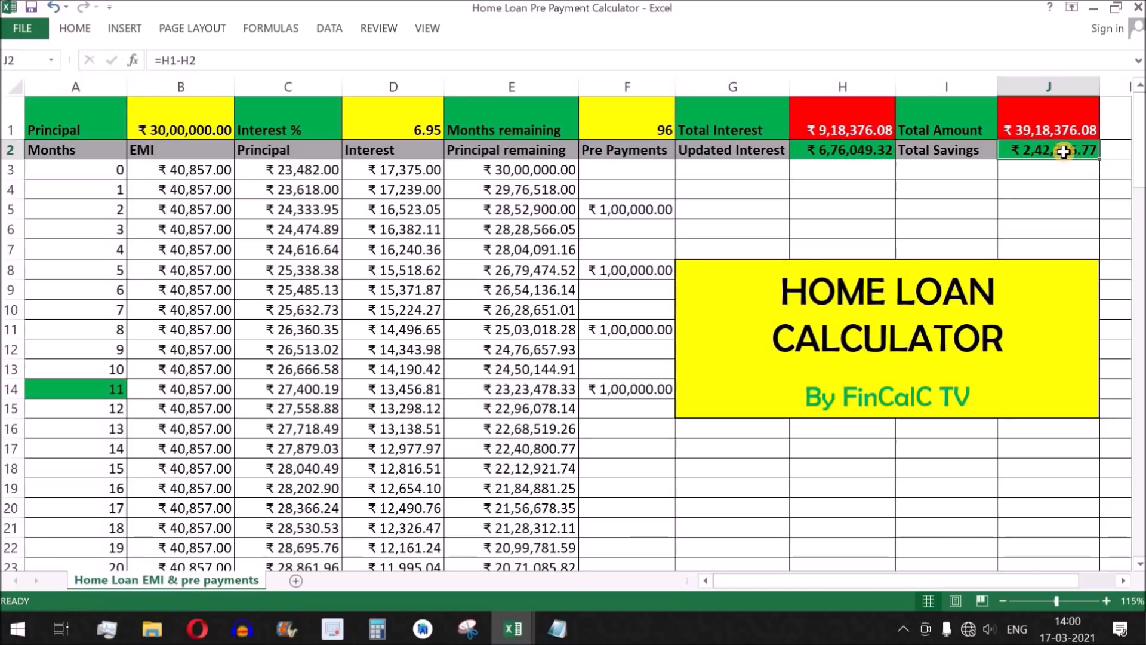
pyautogui.click(820, 117)
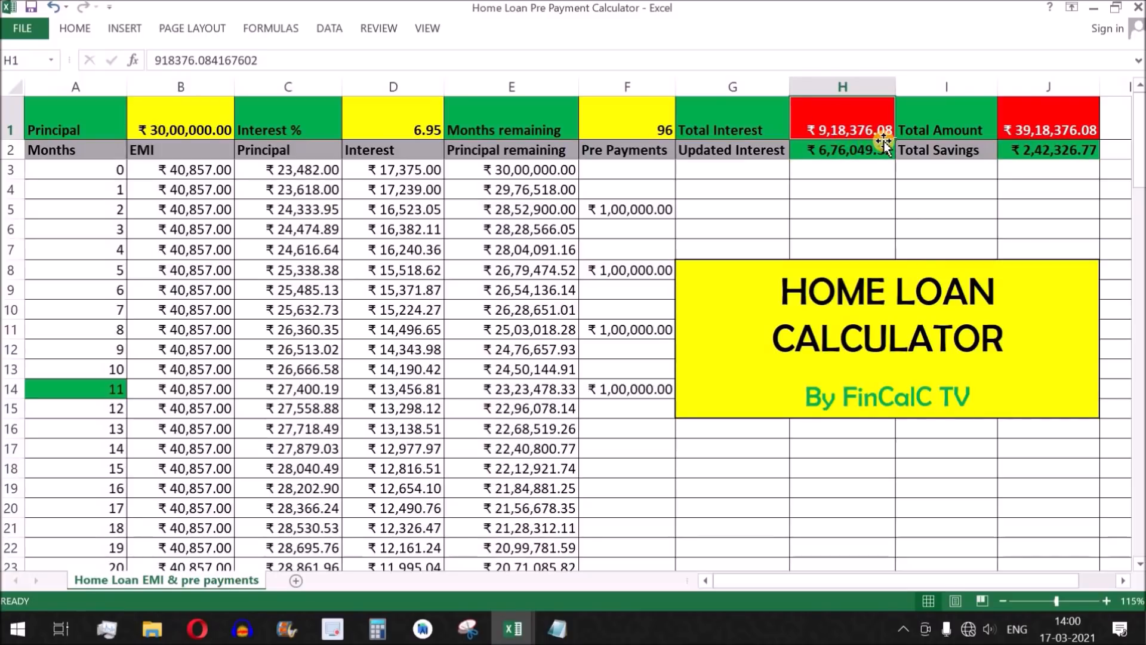
pyautogui.click(1022, 154)
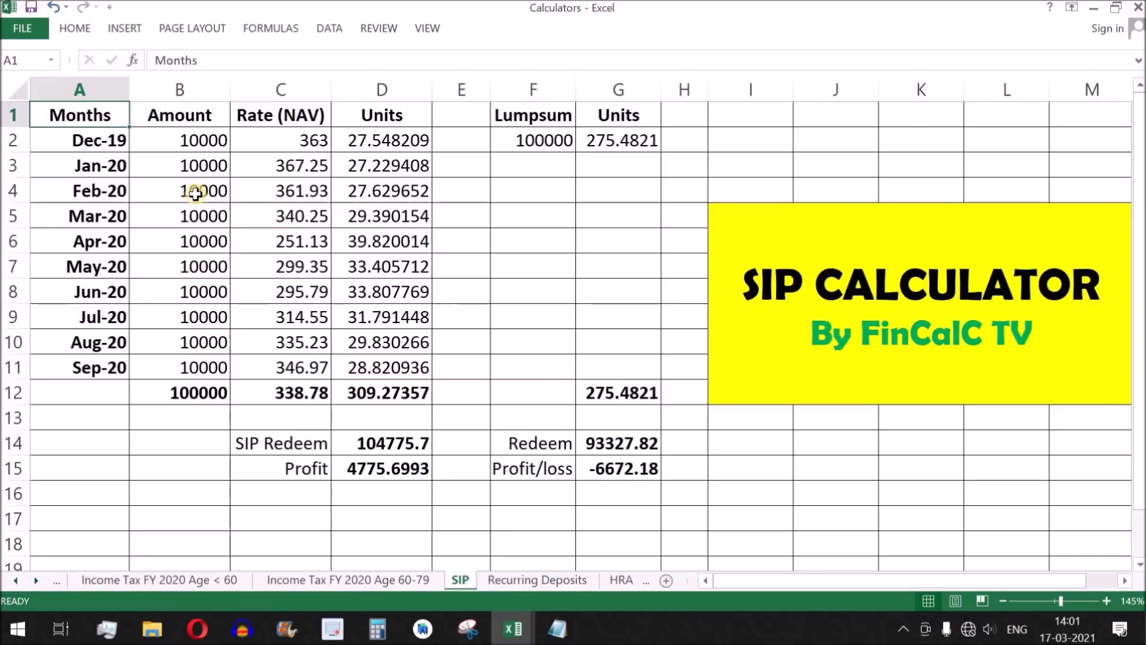
# Step: Review the SIP calculation in A1:G15 of the Calculators workbook and the Old Slabs and New Slabs columns on the Income Tax FY 2021 age 0-60 Yrs sheet
pyautogui.moveTo(93, 119); pyautogui.dragTo(628, 477)
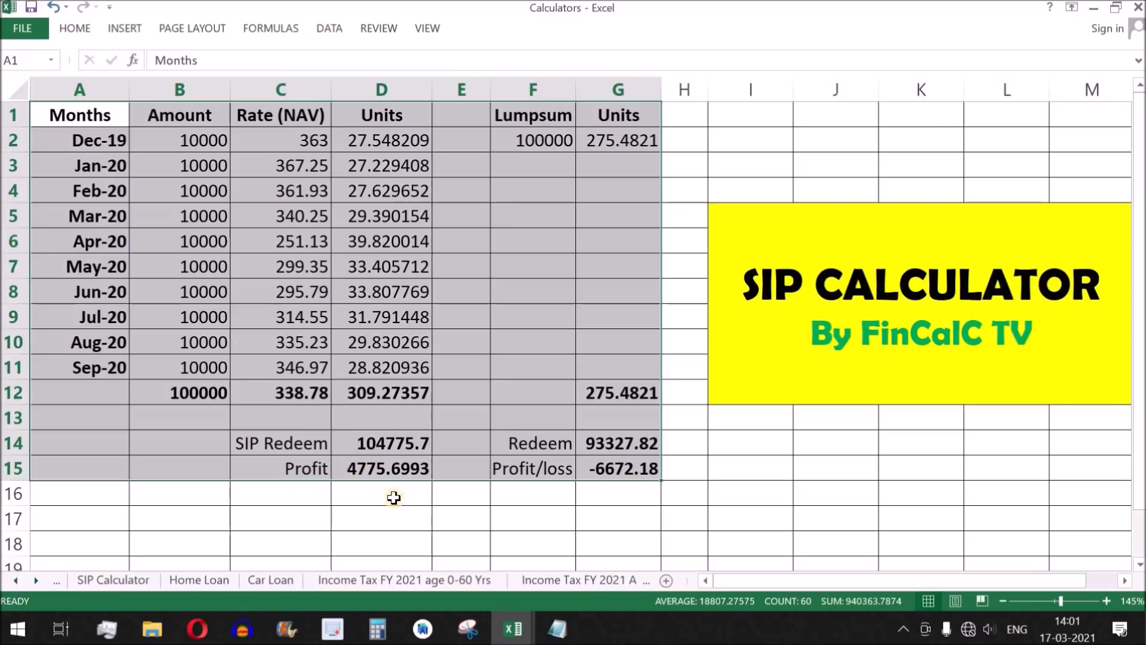
pyautogui.click(440, 582)
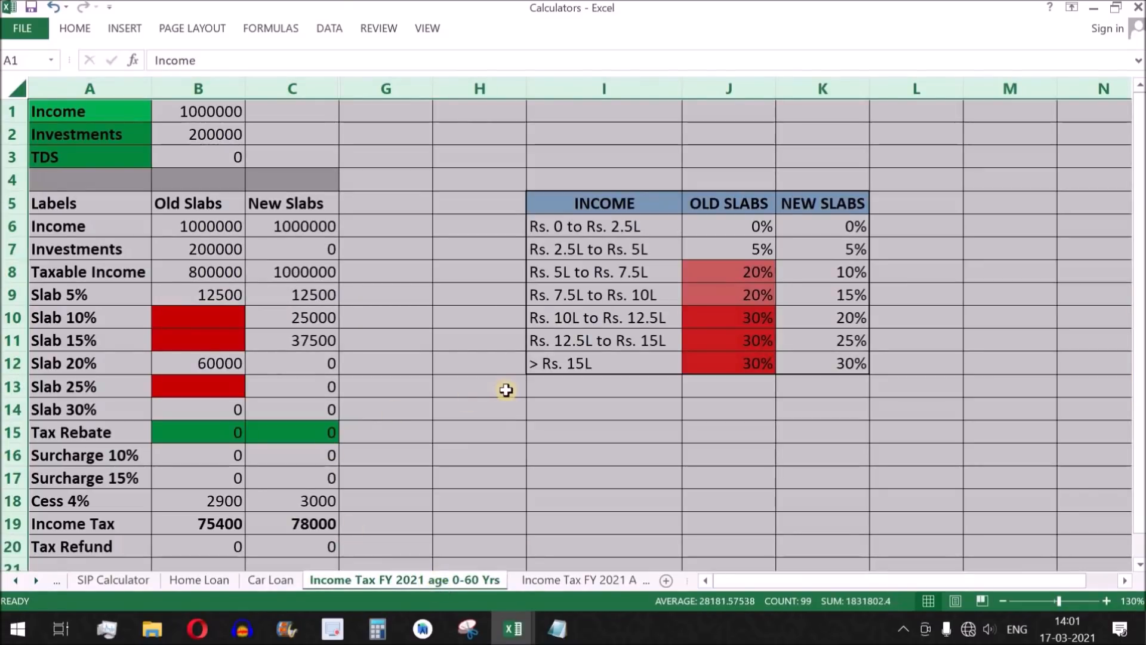
pyautogui.click(65, 155)
pyautogui.moveTo(89, 88); pyautogui.dragTo(293, 232)
pyautogui.click(293, 233)
pyautogui.moveTo(194, 205); pyautogui.dragTo(287, 545)
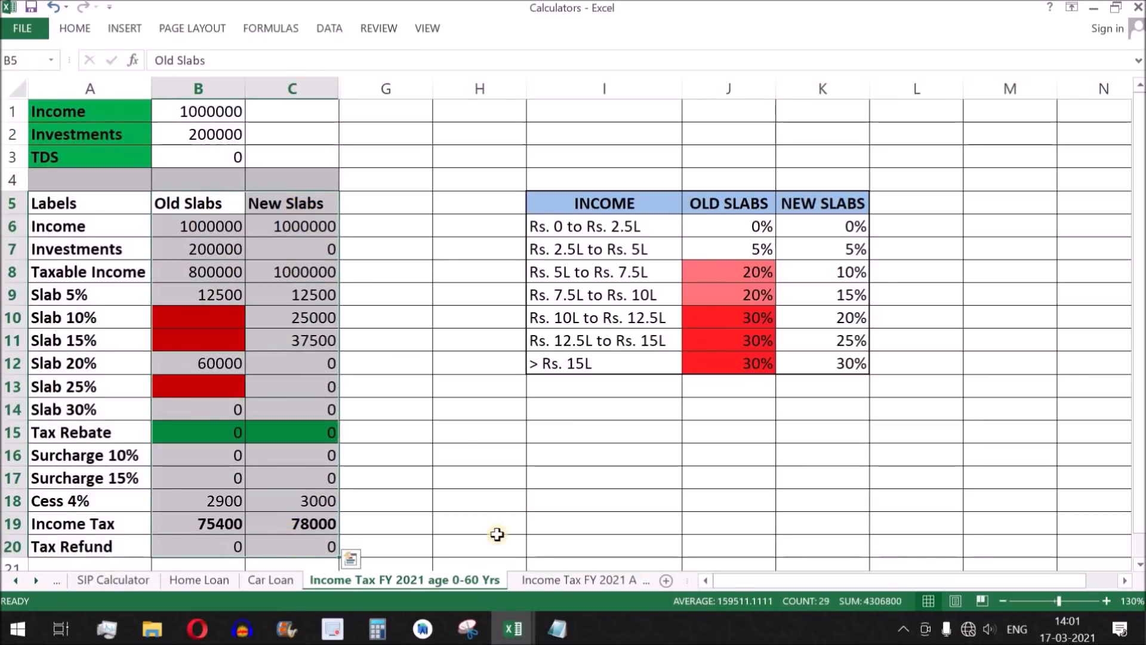